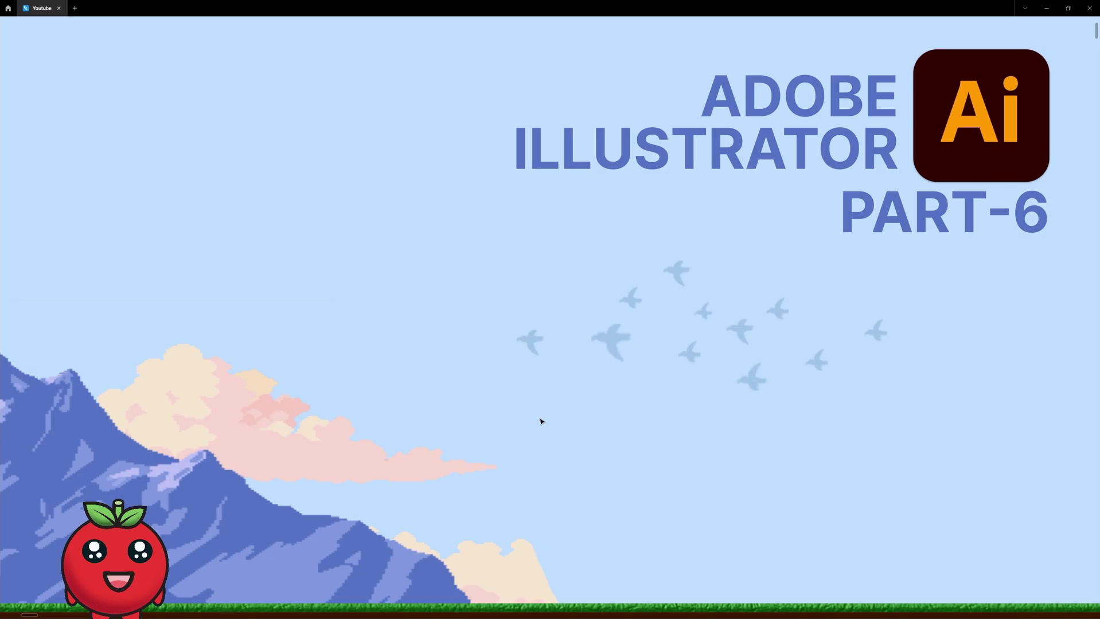
Switch to Illustrator and place a placeholder point text object near the artboard's upper-left corner with the Type tool.
key("alt+Tab")
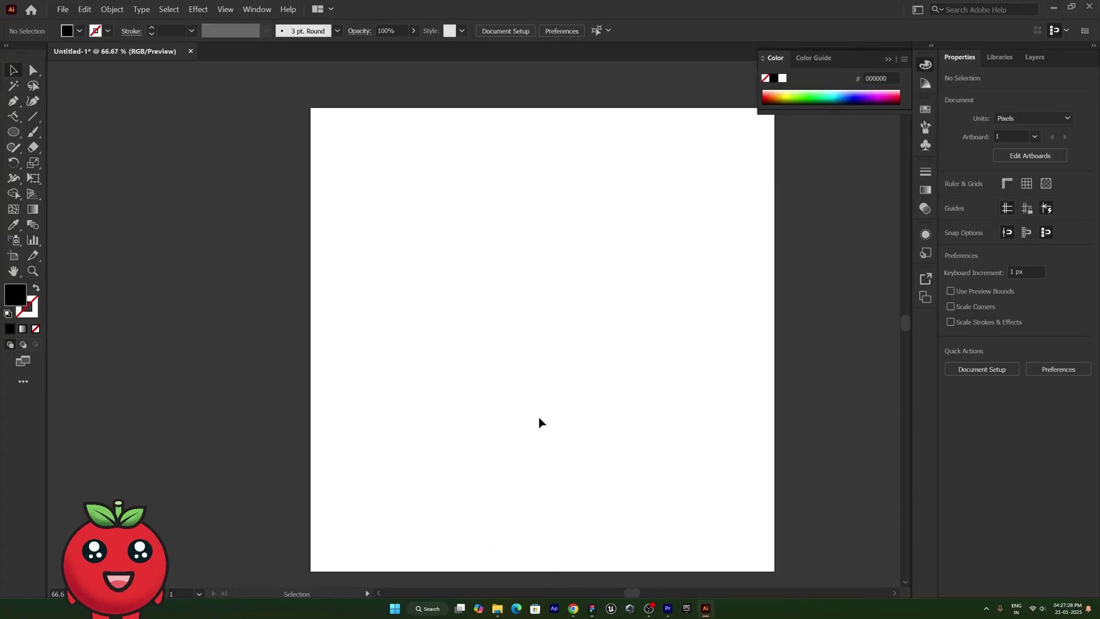
right_click(28, 117)
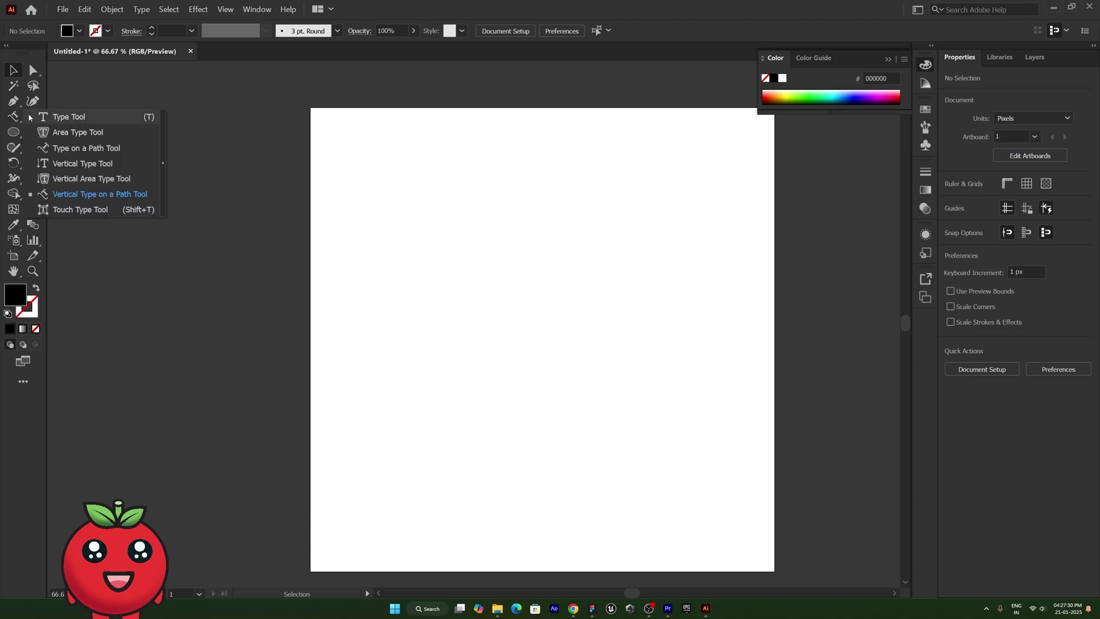
left_click(57, 116)
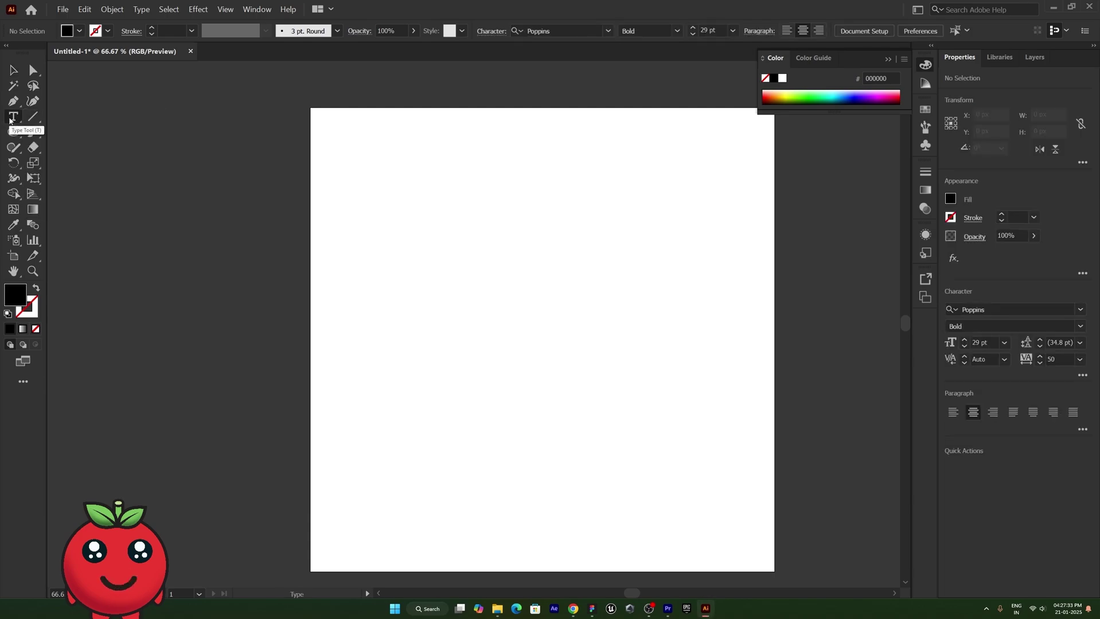
key("v")
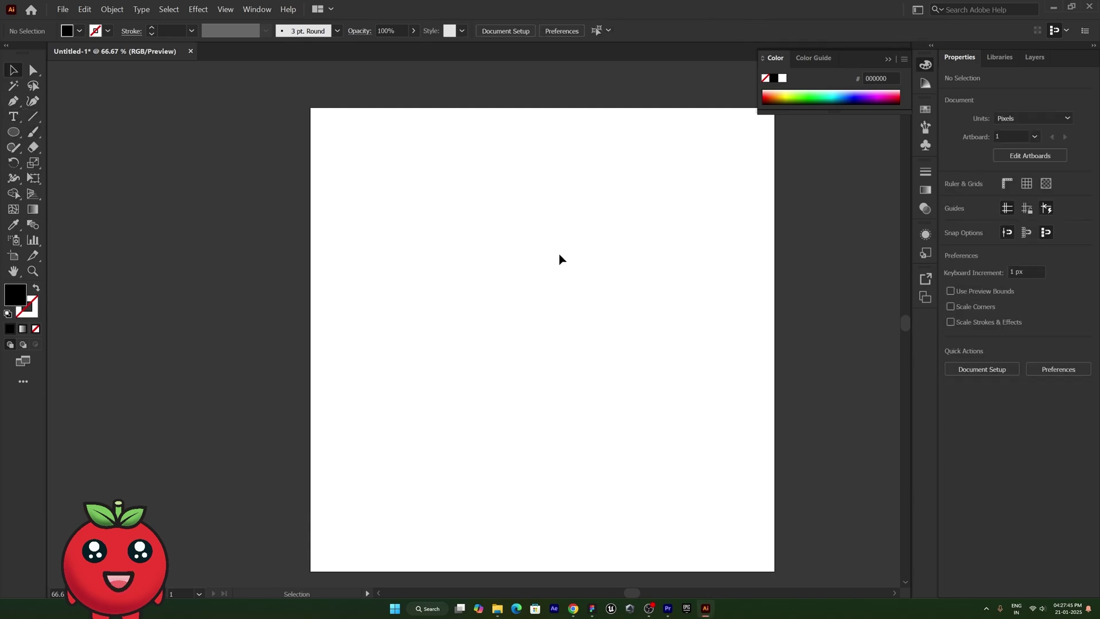
key("t")
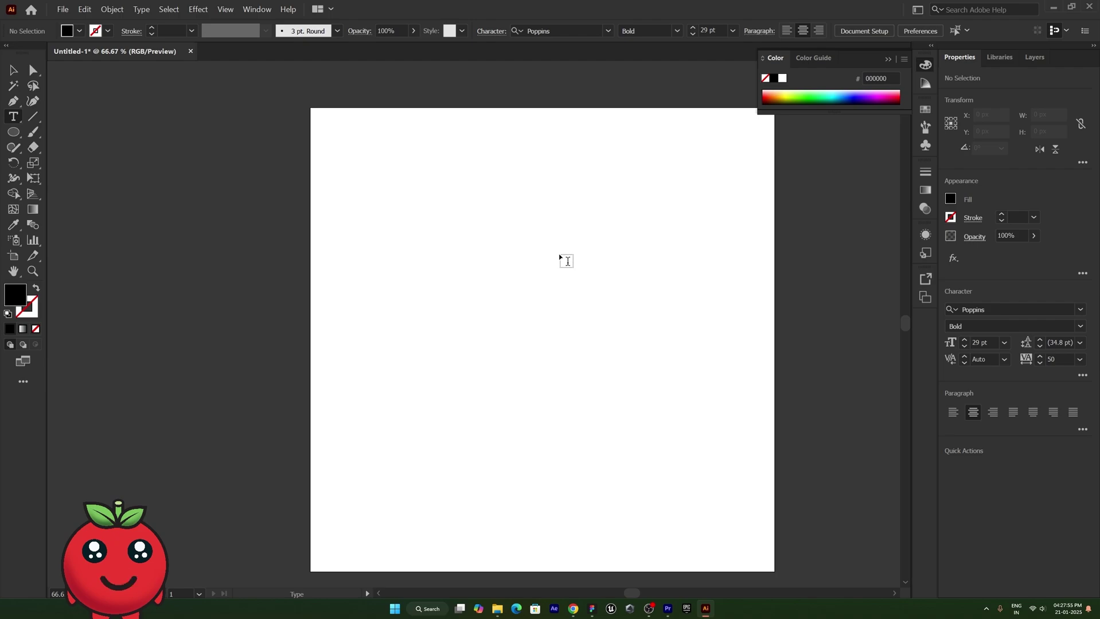
left_click(414, 190)
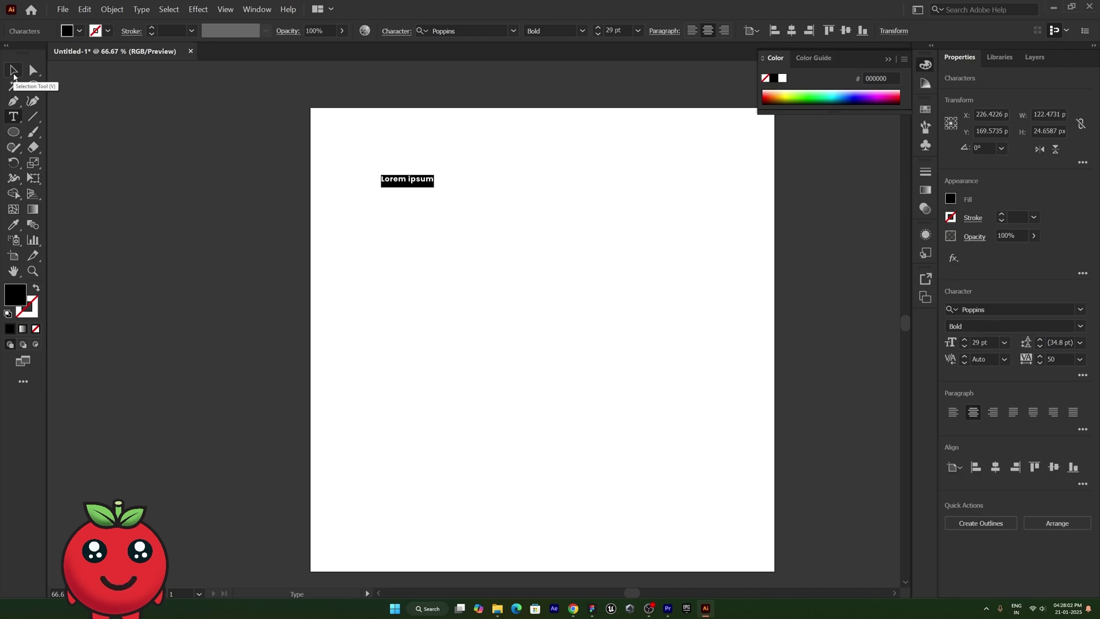
left_click(14, 73)
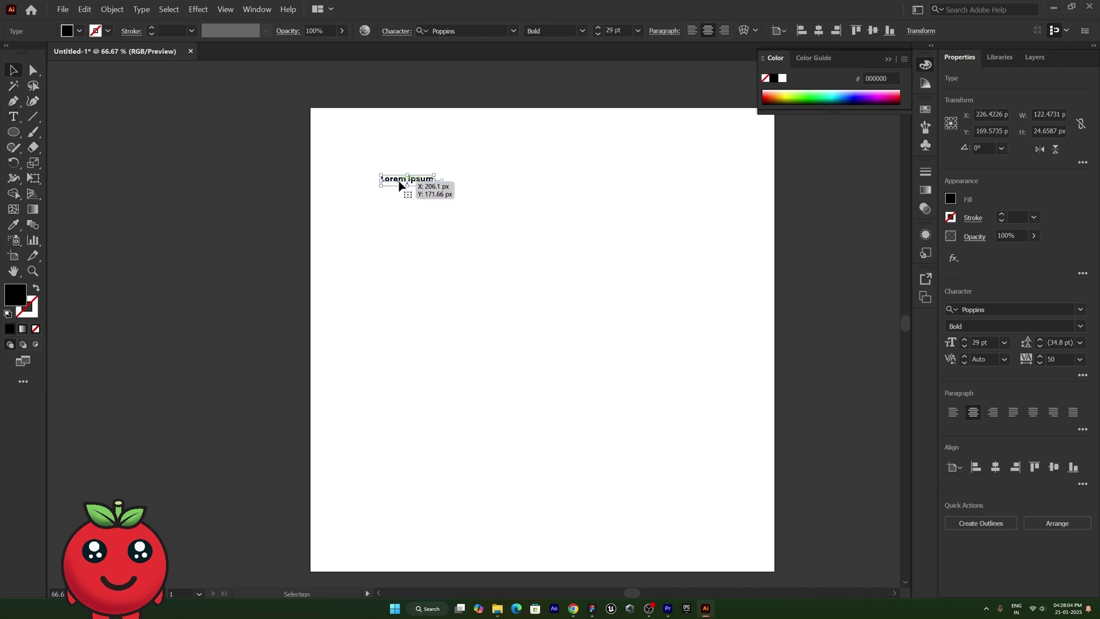
left_click(437, 292)
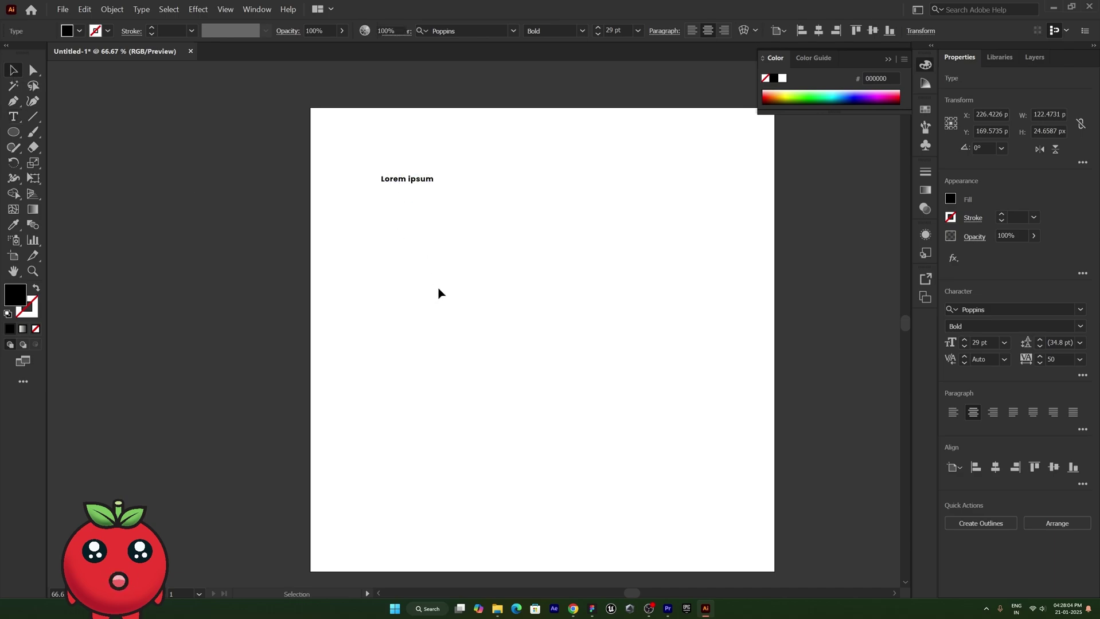
Replace the placeholder text with "I love Design".
left_click(403, 181)
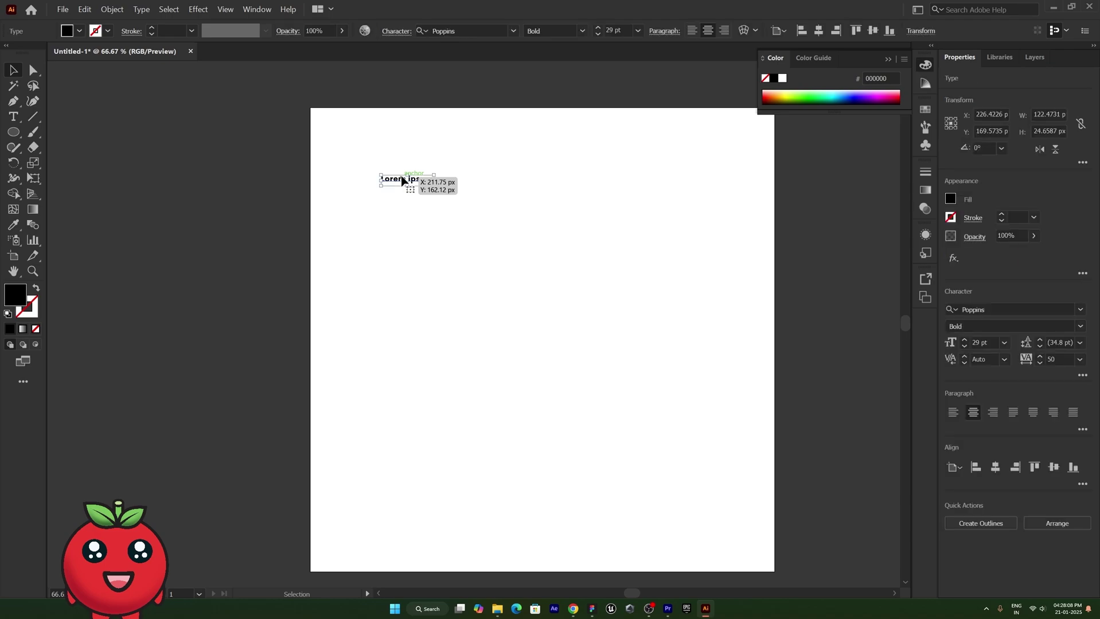
key("t")
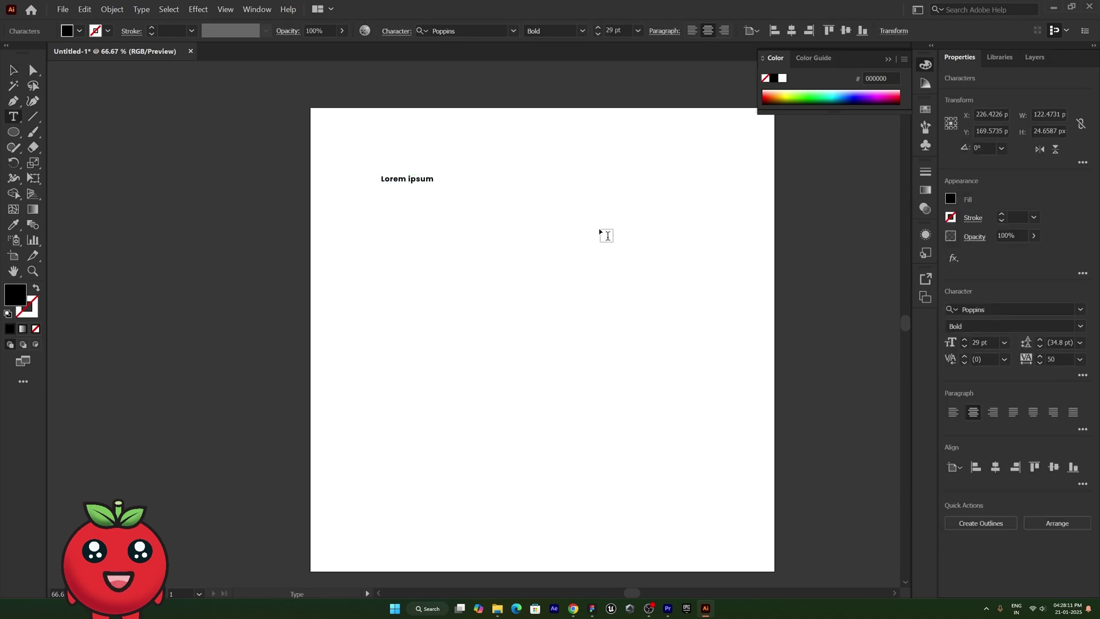
key("ctrl+a")
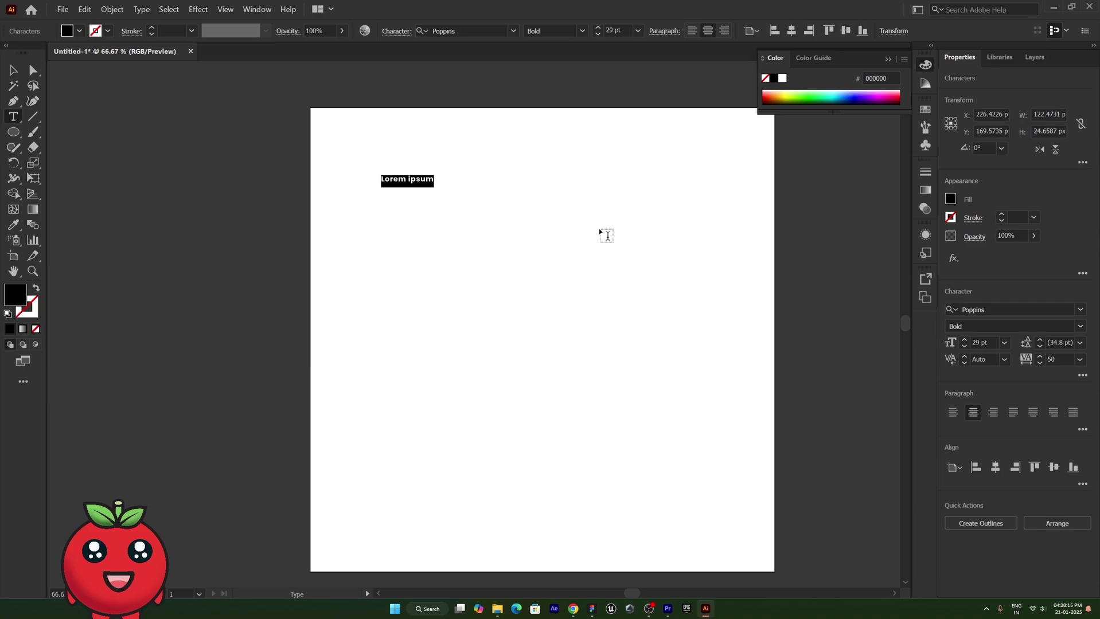
type("I love ")
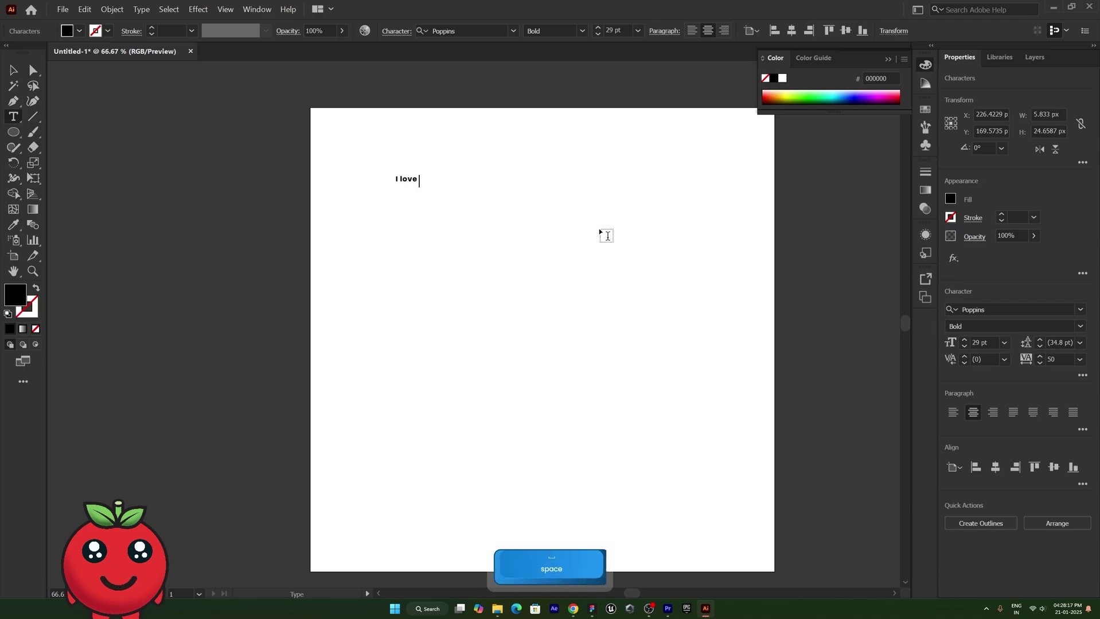
type("Desi")
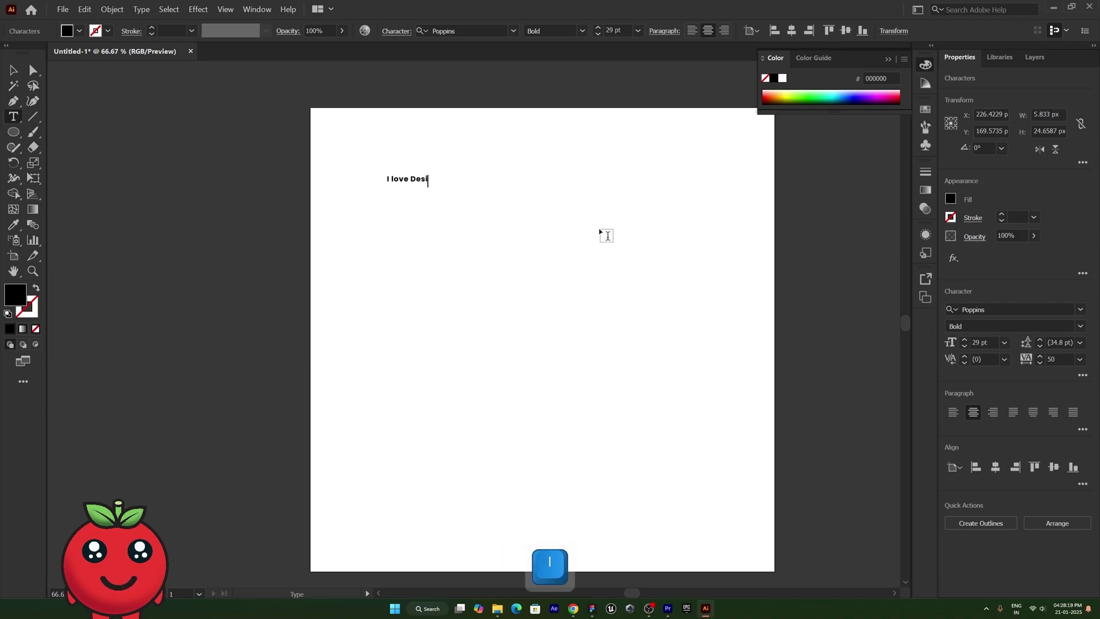
type("gn")
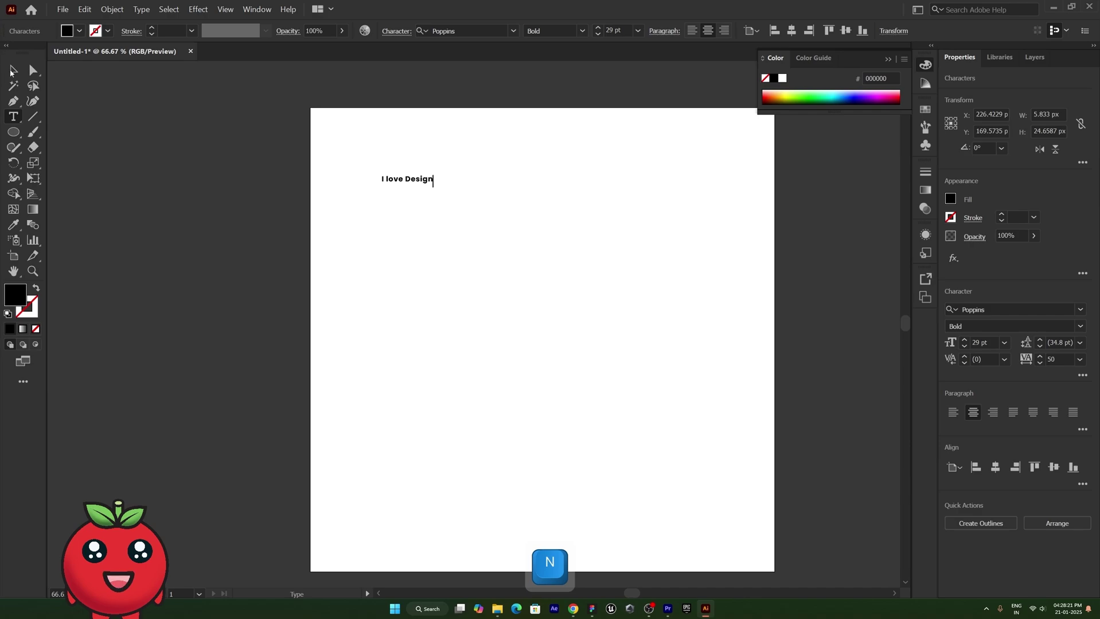
key("Escape")
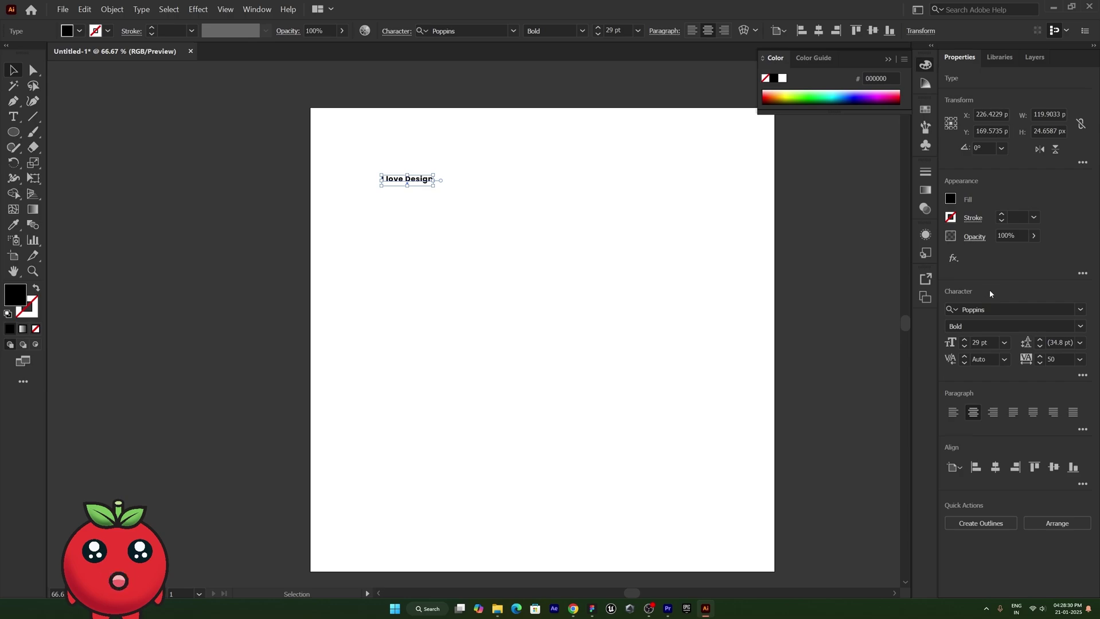
Preview the installed font families and the Poppins font styles on the "I love Design" text.
left_click(1080, 310)
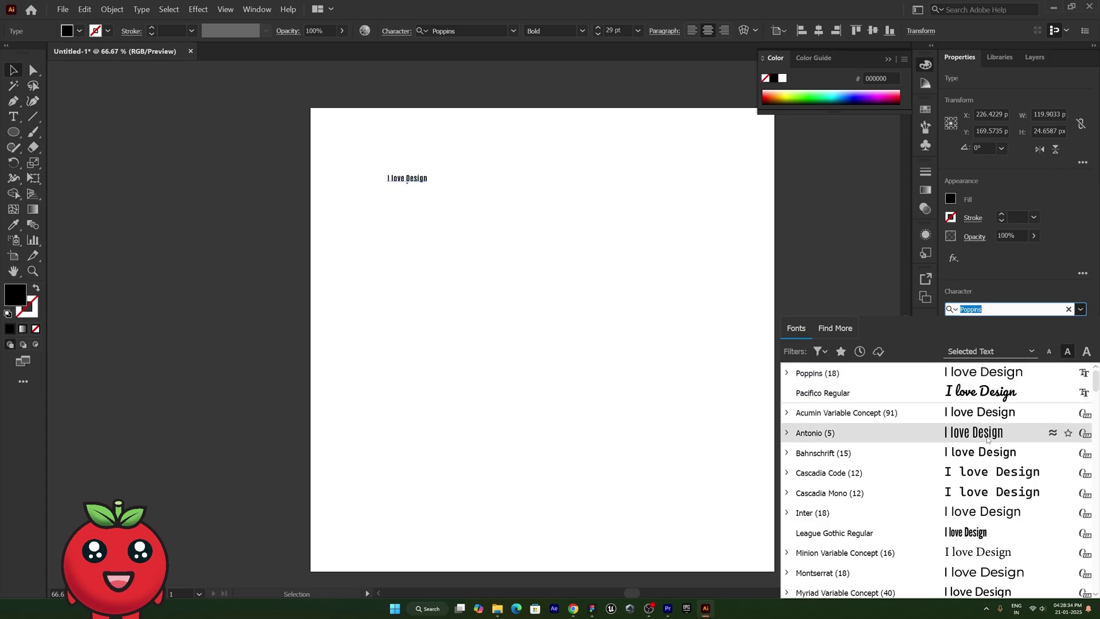
scroll(969, 459, "down", 7)
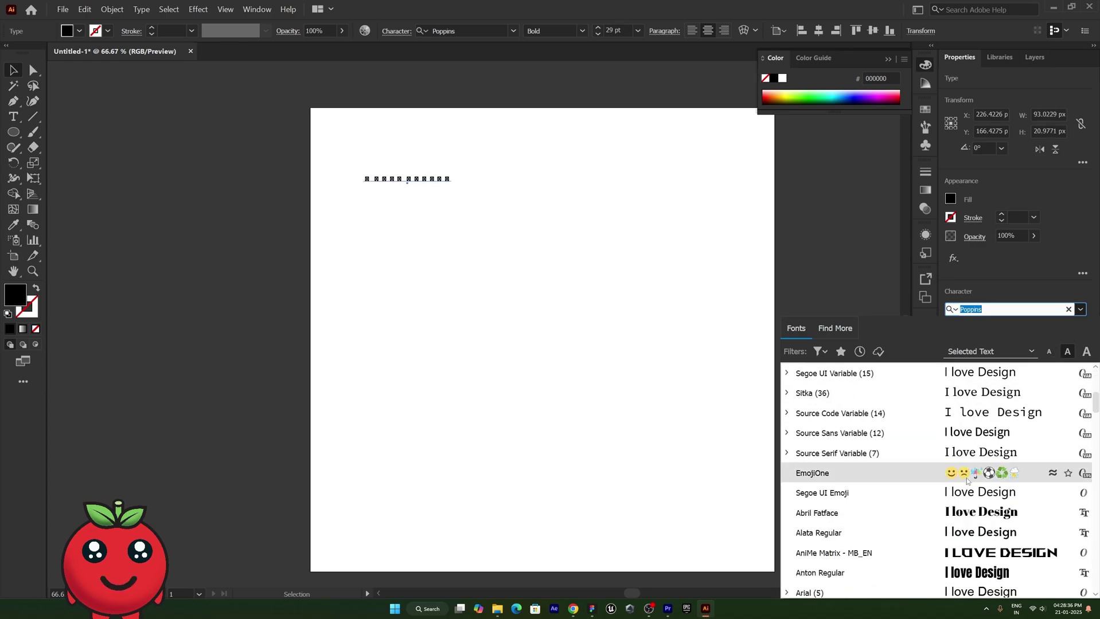
scroll(969, 484, "down", 2)
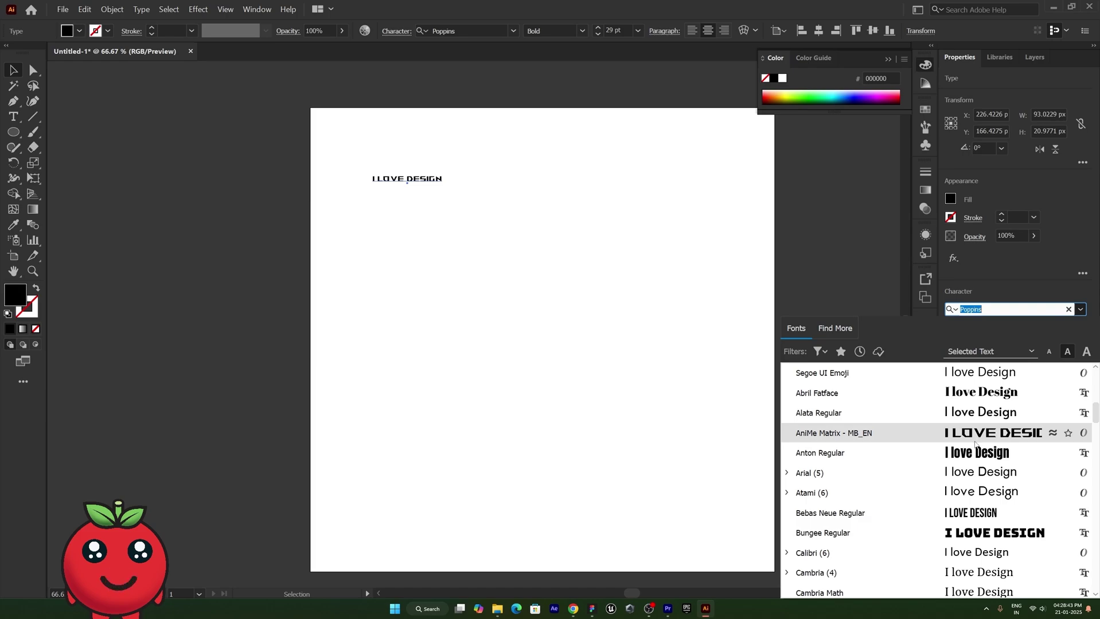
scroll(974, 445, "down", 2)
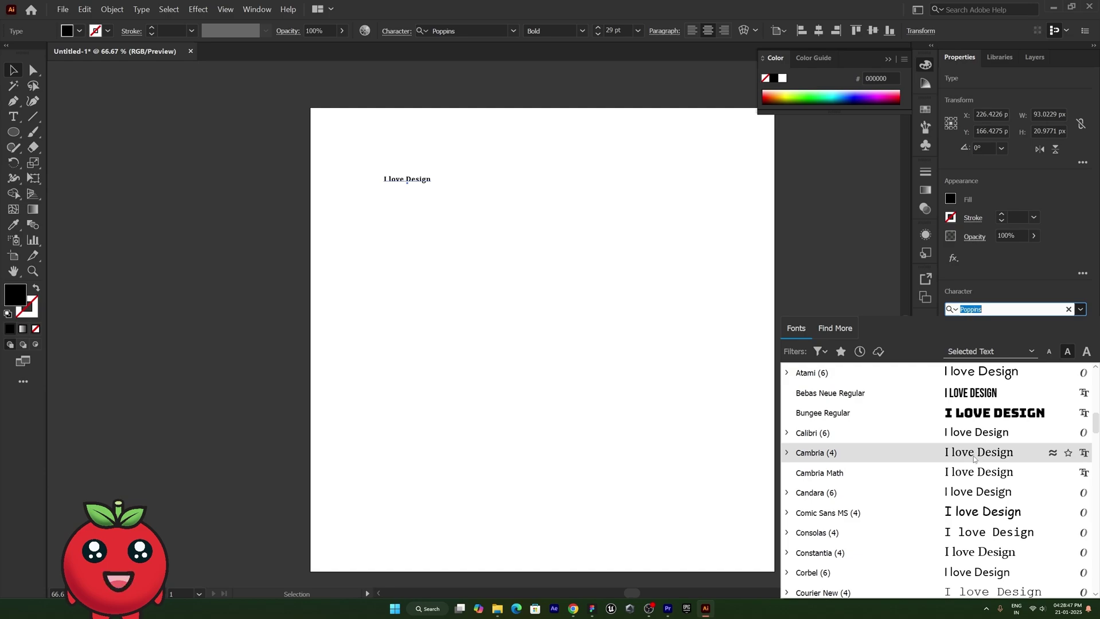
scroll(973, 456, "down", 2)
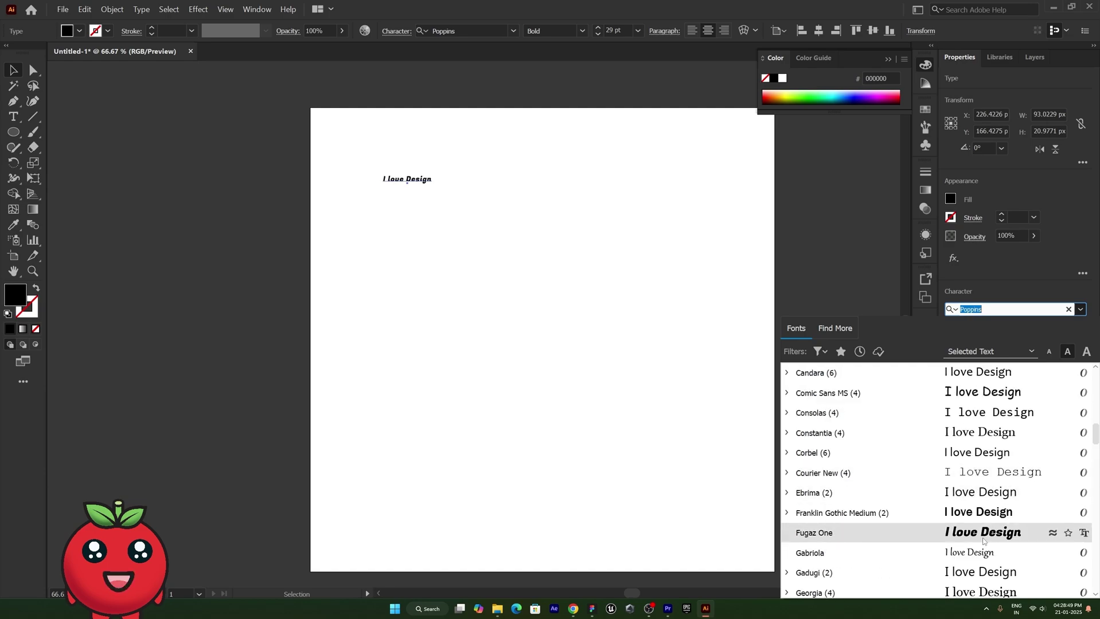
scroll(983, 541, "down", 3)
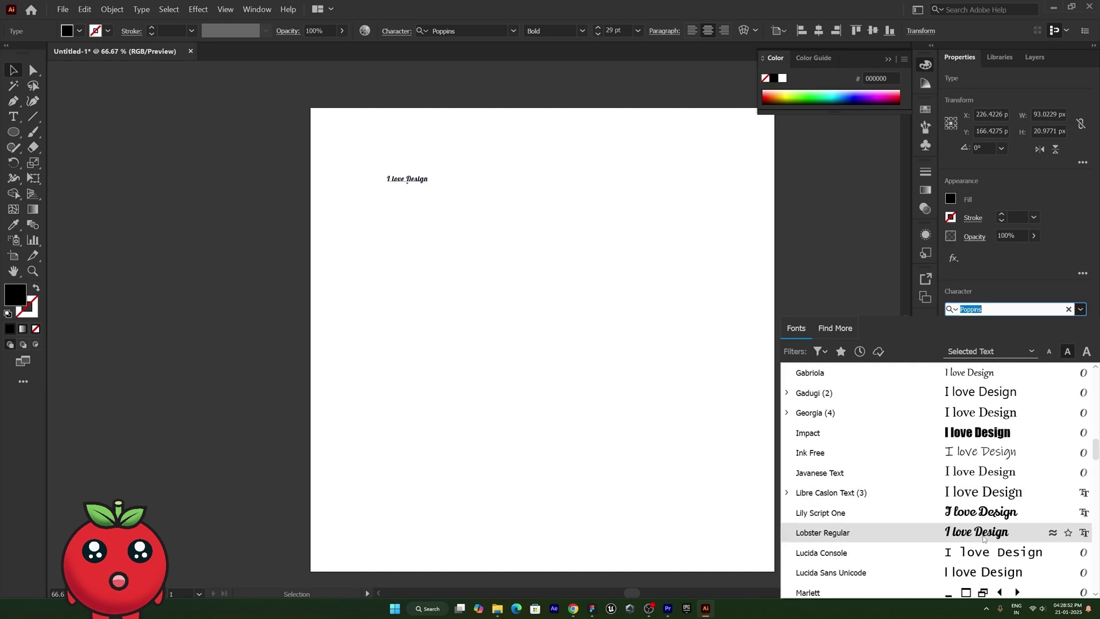
scroll(983, 539, "down", 4)
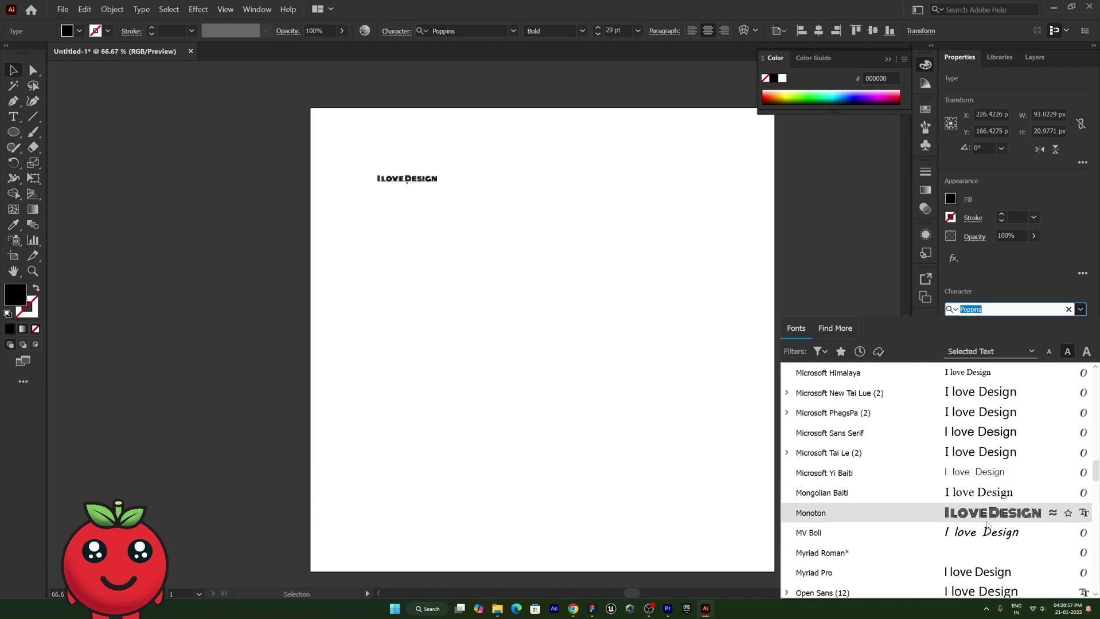
left_click(1004, 289)
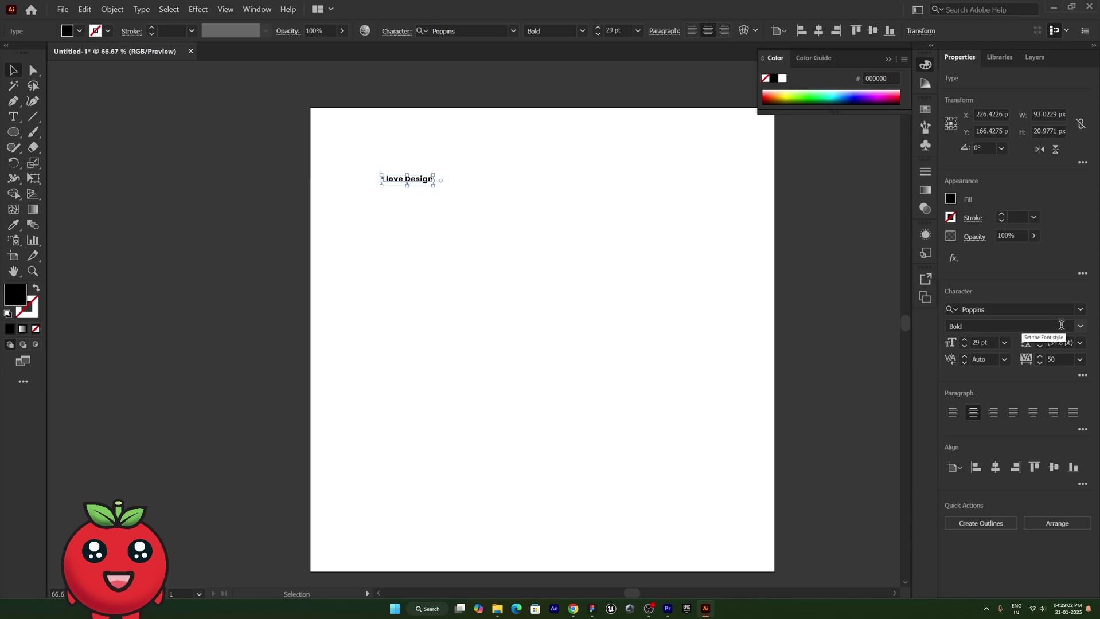
left_click(1081, 328)
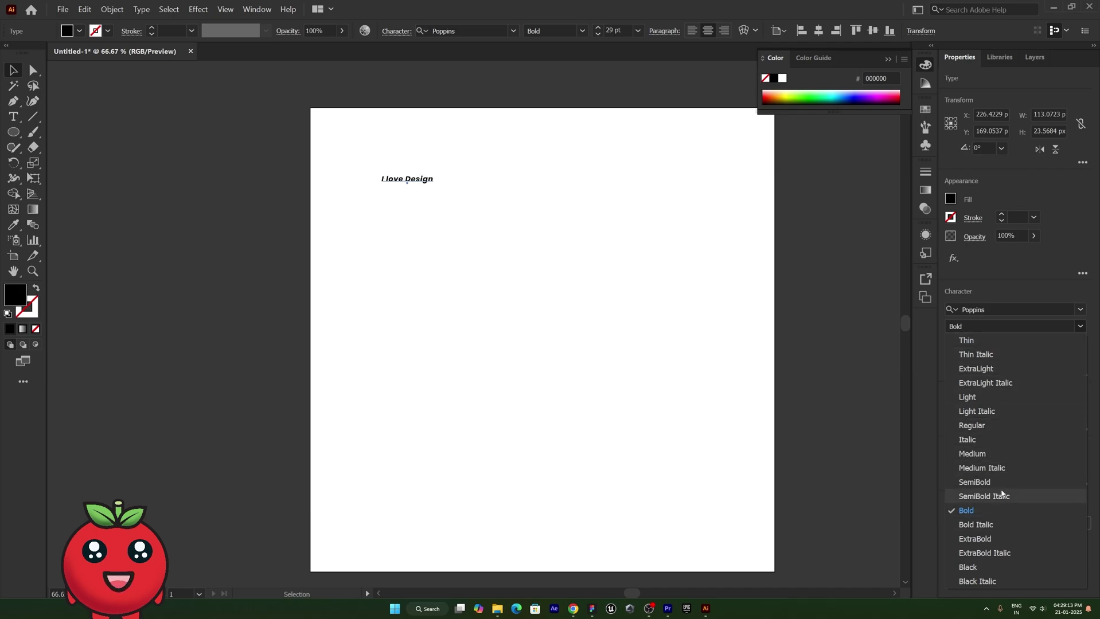
left_click(996, 295)
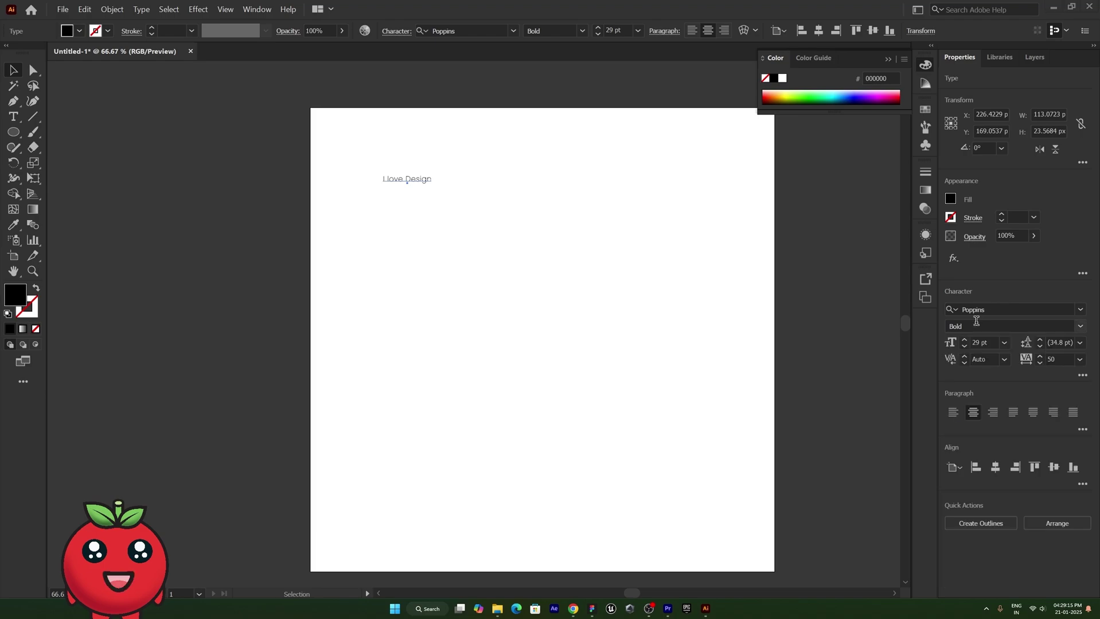
Scale the text up to about 181.5 pt and preview other fonts and weights on it, keeping Poppins Bold.
left_click_drag(434, 182, 704, 318)
left_click(1080, 310)
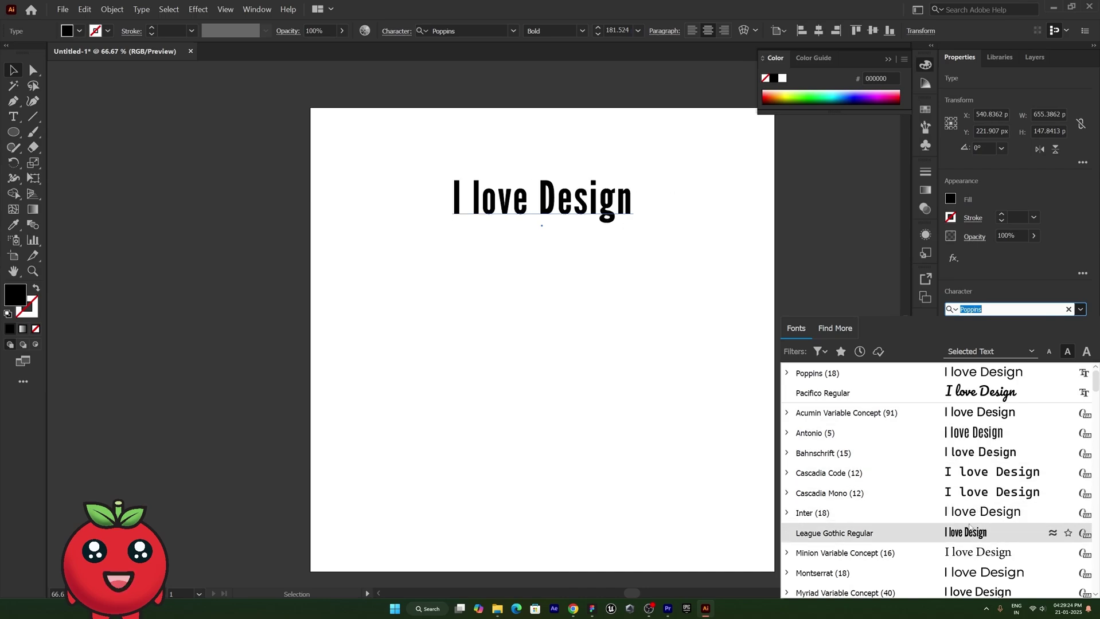
left_click(1009, 374)
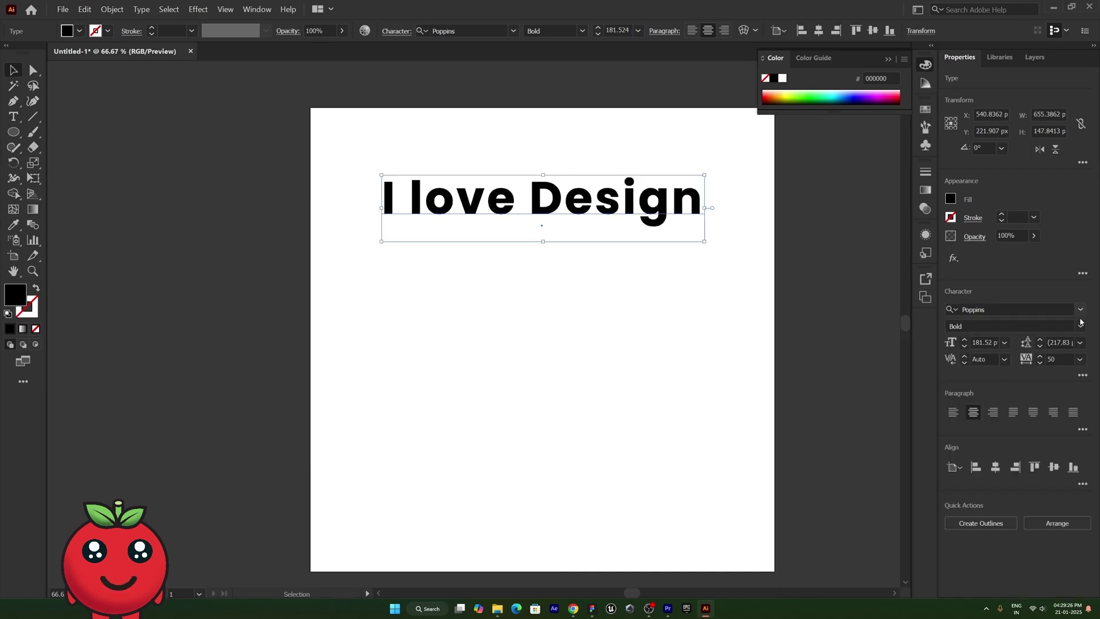
left_click(1080, 326)
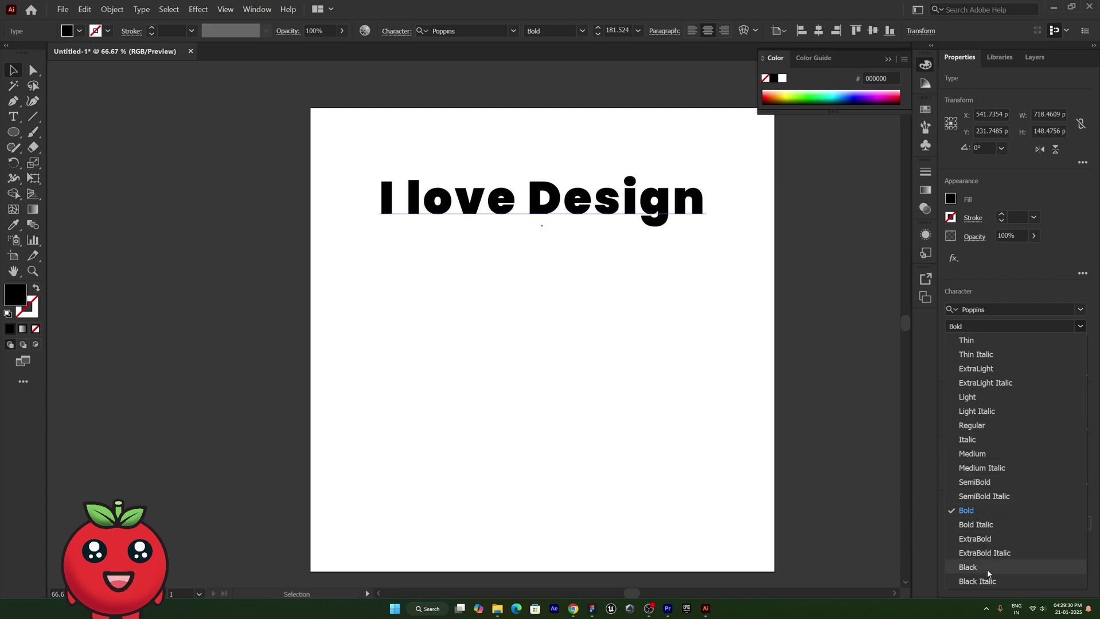
left_click(997, 293)
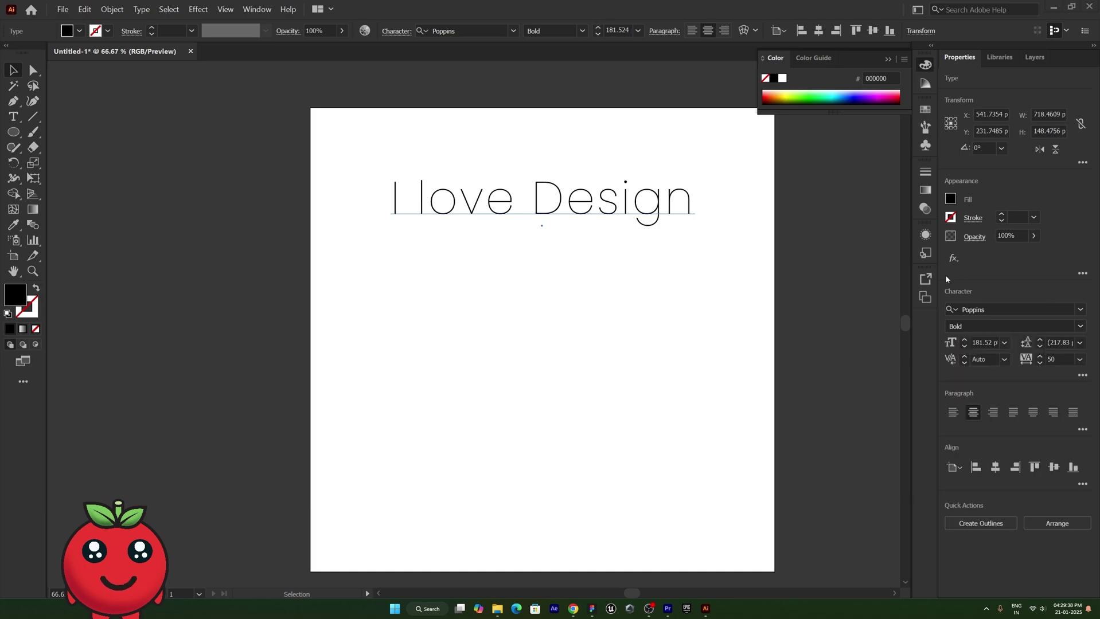
Set the font size of the "I love Design" text to 173 pt.
left_click(966, 347)
left_click(966, 347)
left_click(966, 348)
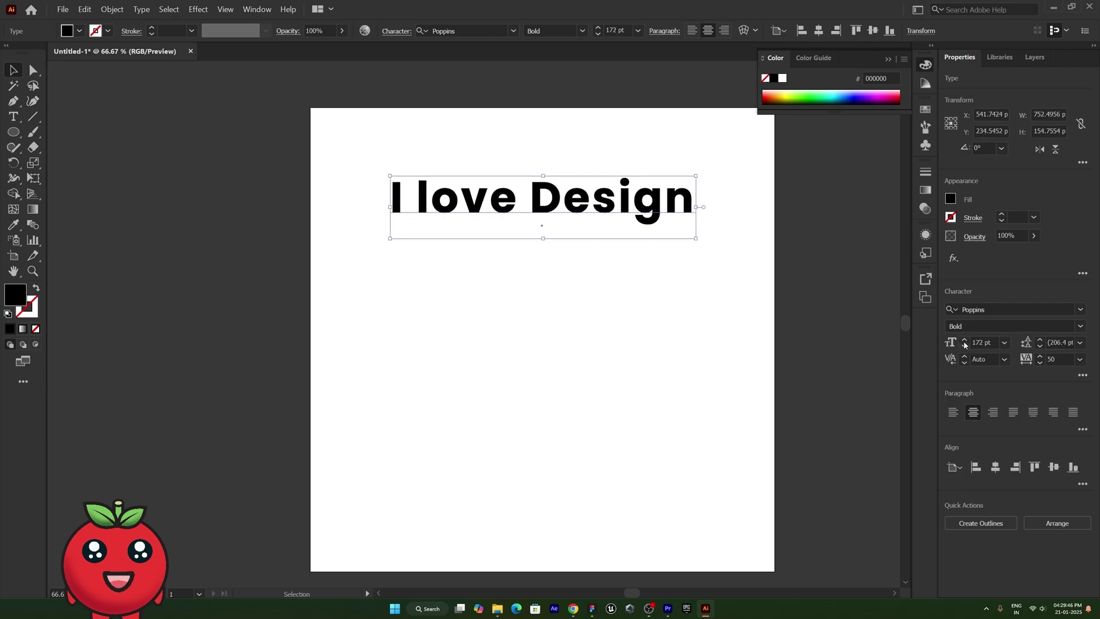
left_click(966, 343)
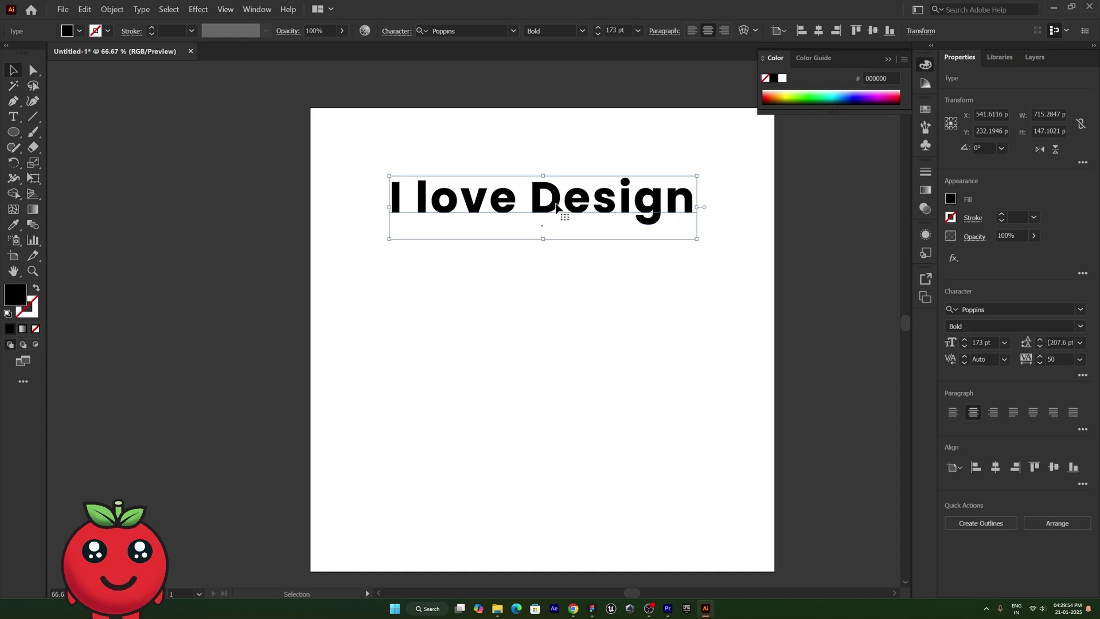
Try duplicating the text straight down below the original, and undo the copies.
left_click_drag(556, 208, 559, 312)
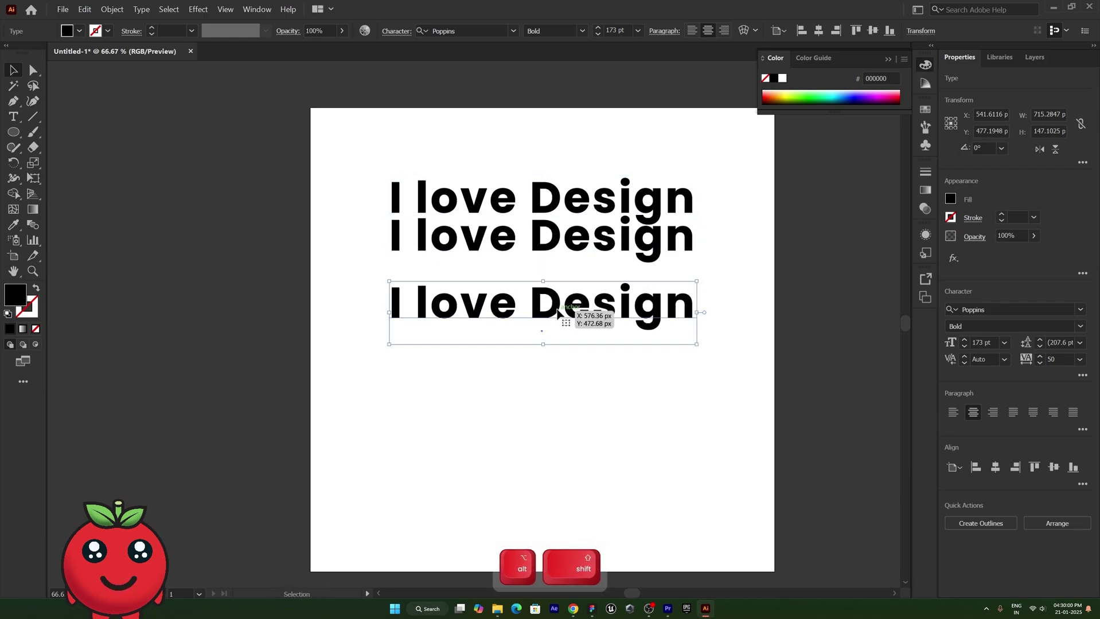
key("ctrl+z")
key("ctrl+z")
key("ctrl+z")
key("ctrl+z")
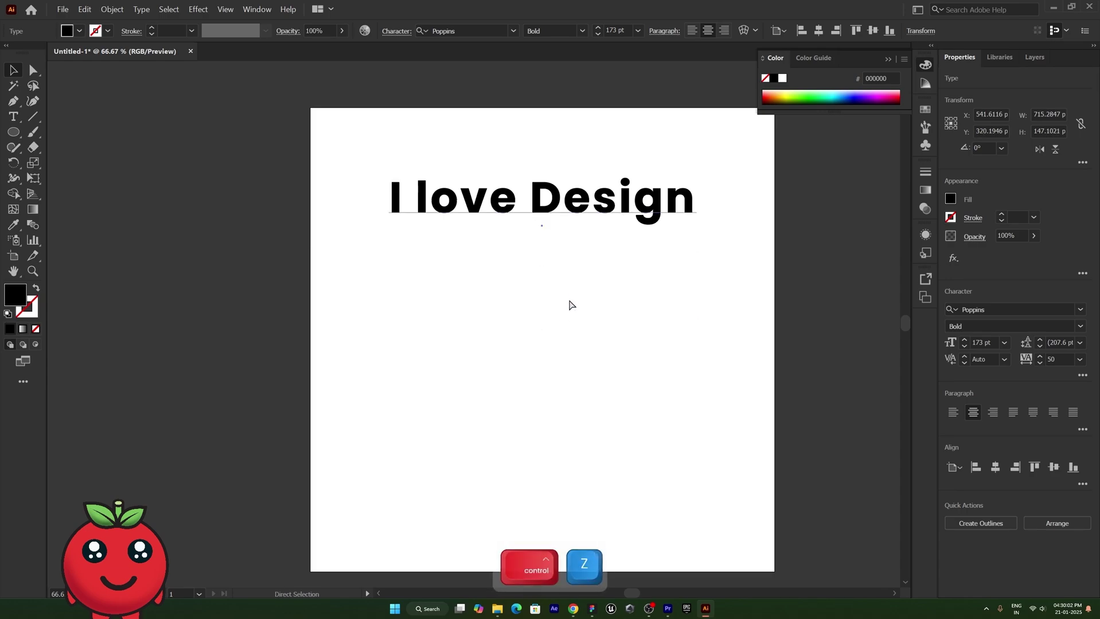
Add a second line reading "for my self" below "I love Design" in the same text object.
left_click(687, 198)
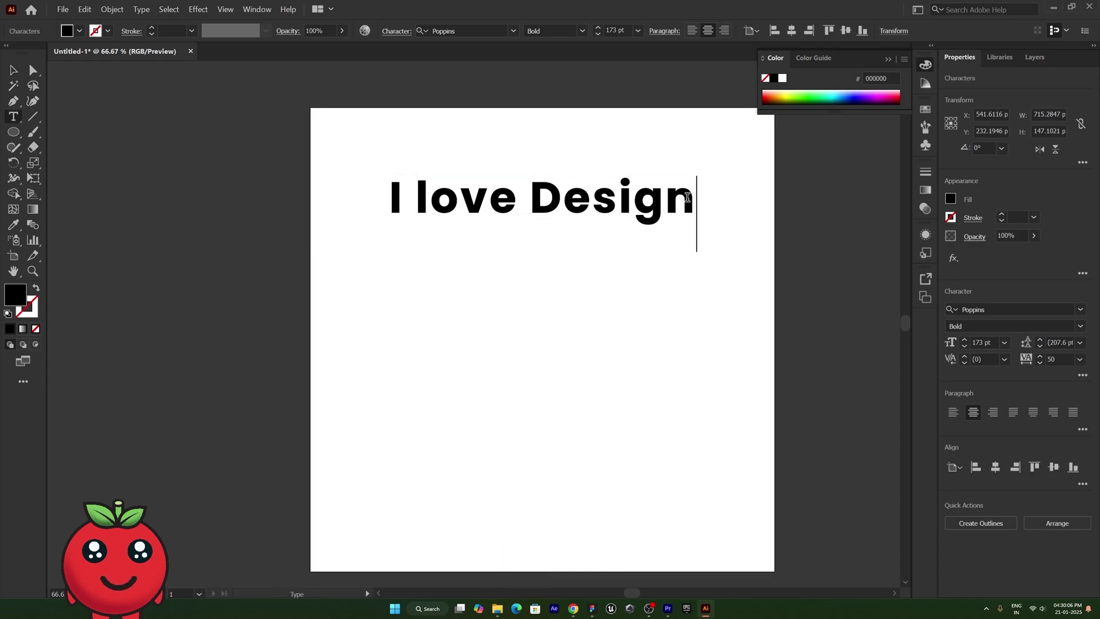
key("Return")
type("for m")
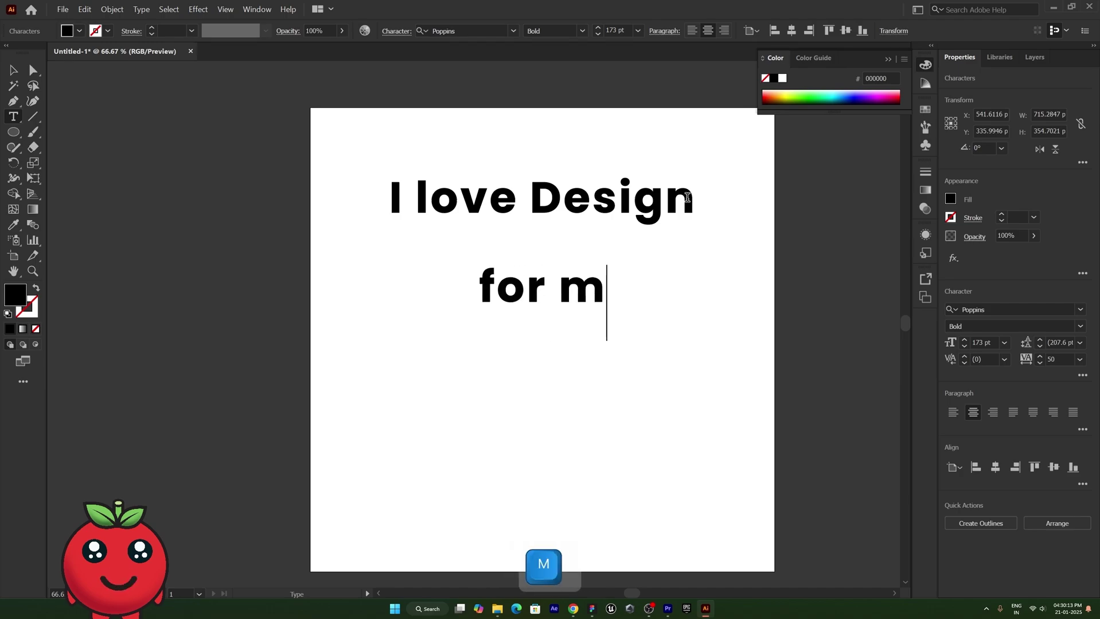
type("y self")
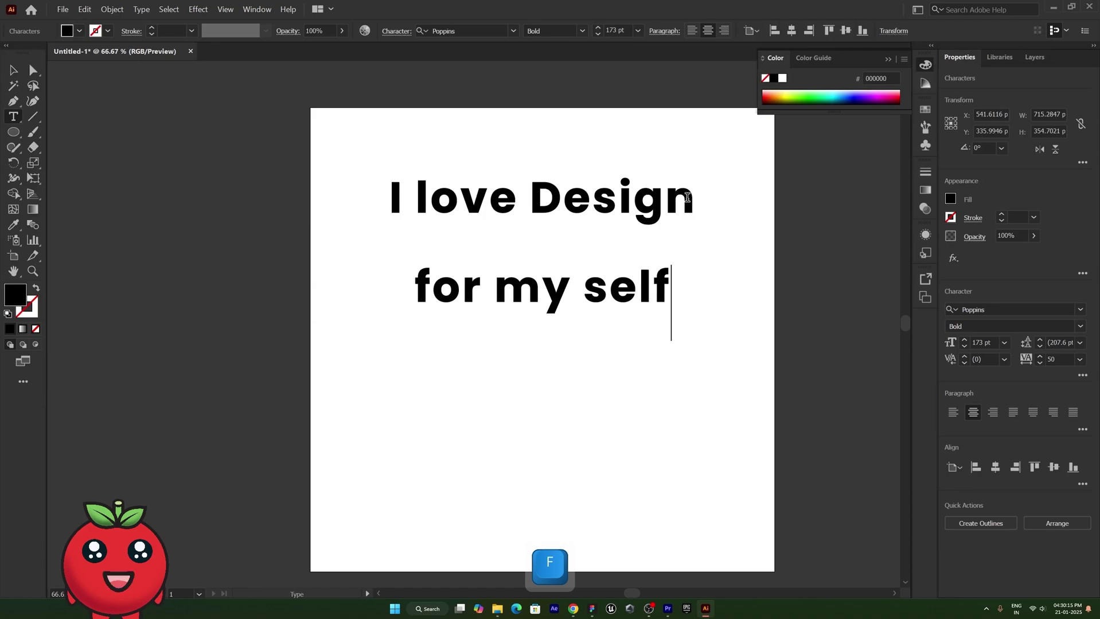
key("Escape")
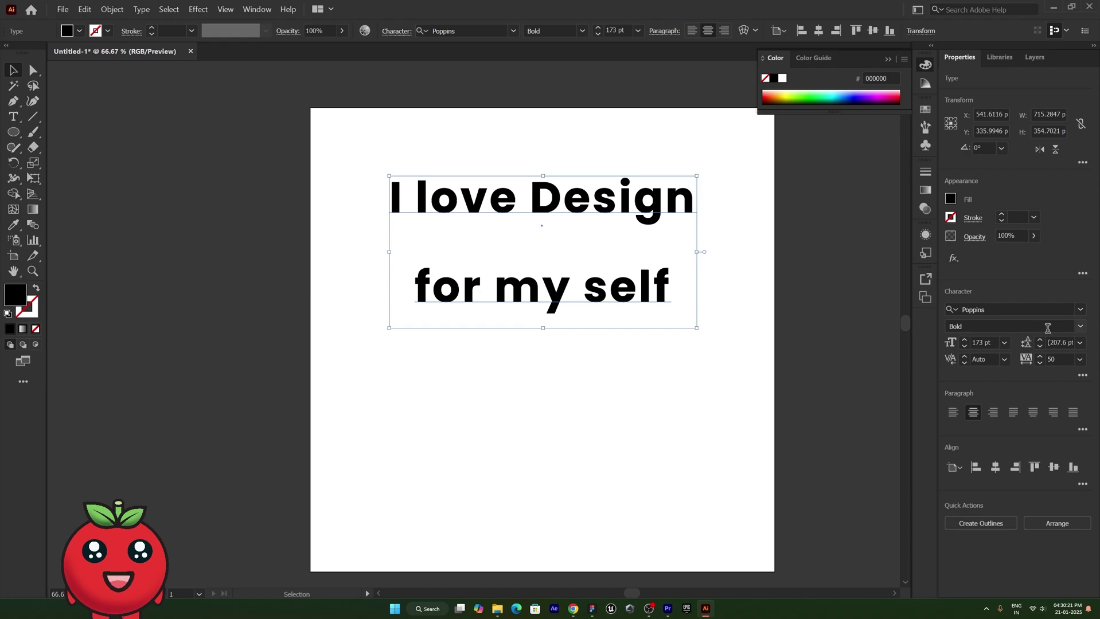
Try a 72 pt leading on the two-line text and increase it to 142 pt.
left_click(1080, 343)
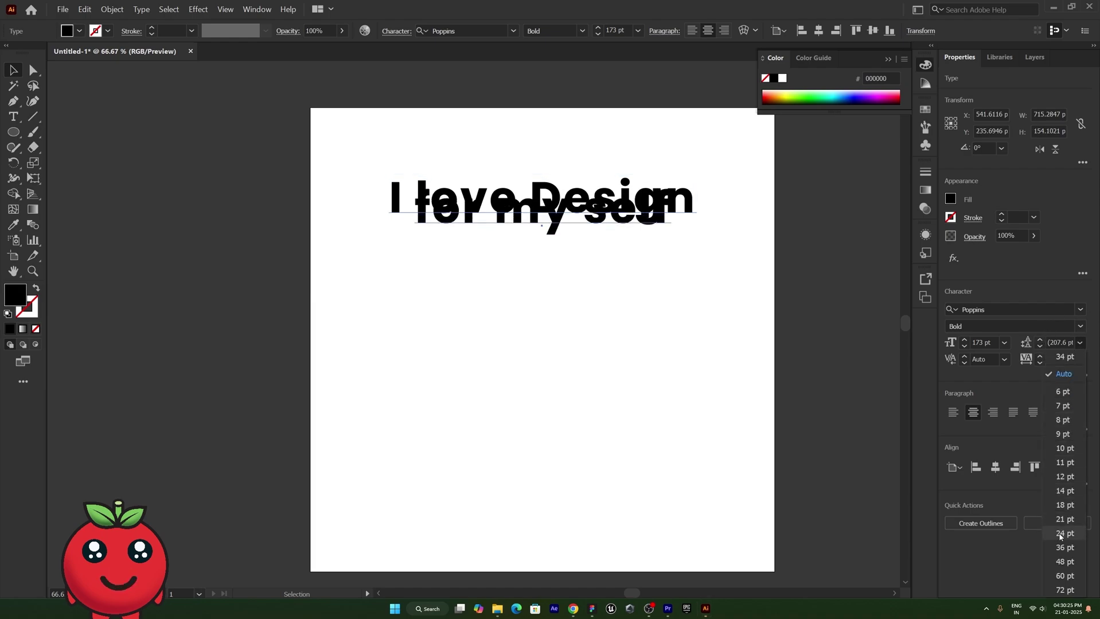
left_click(1068, 591)
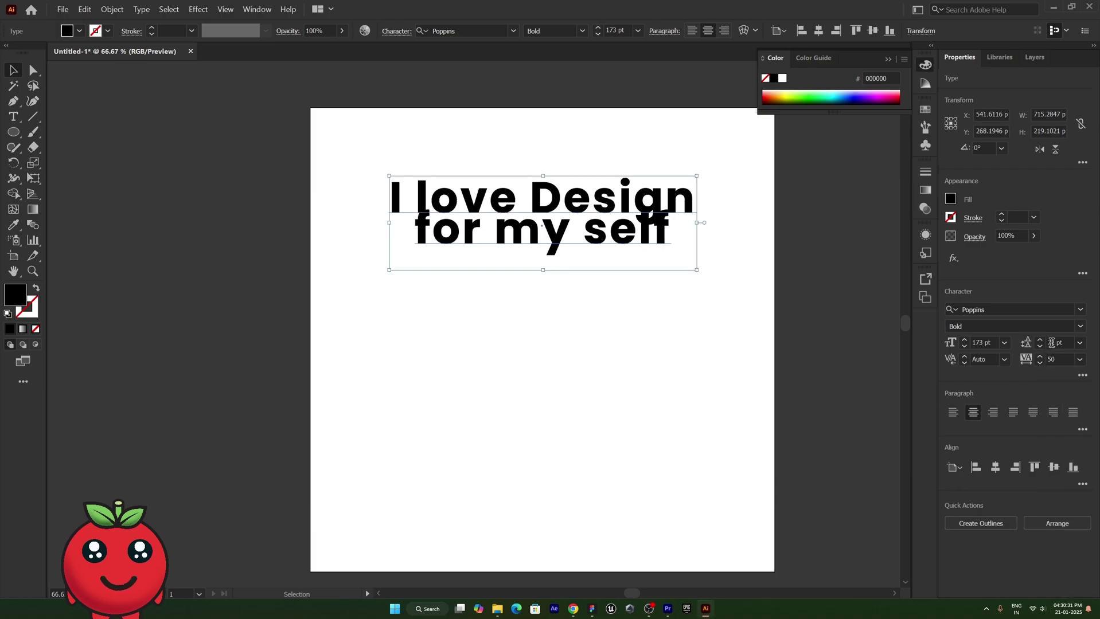
scroll(1051, 342, "up", 20)
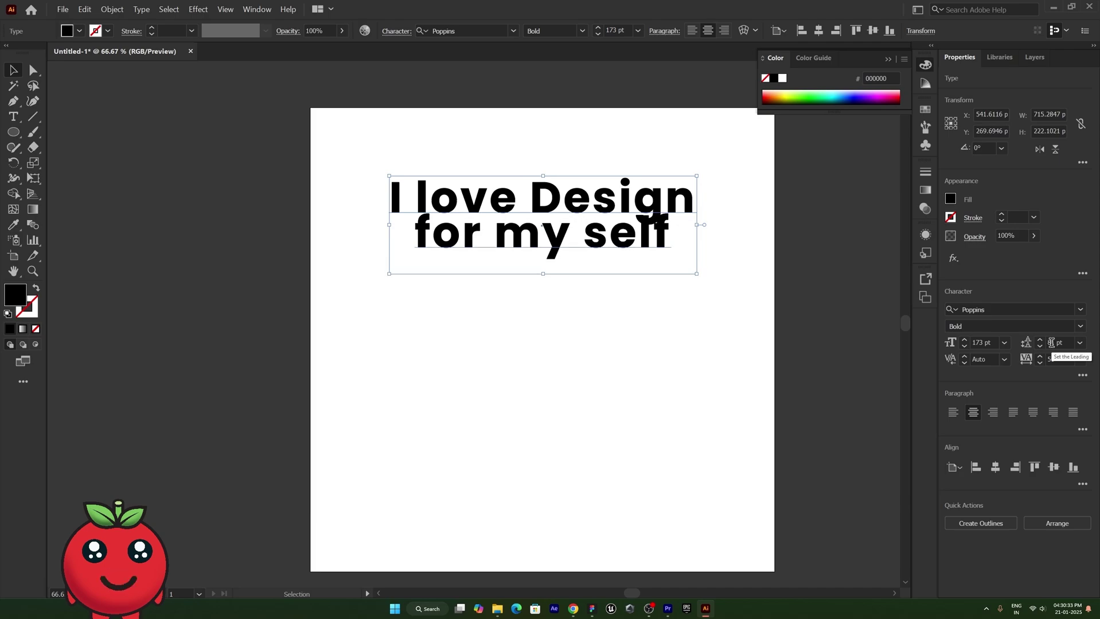
scroll(1051, 343, "up", 20)
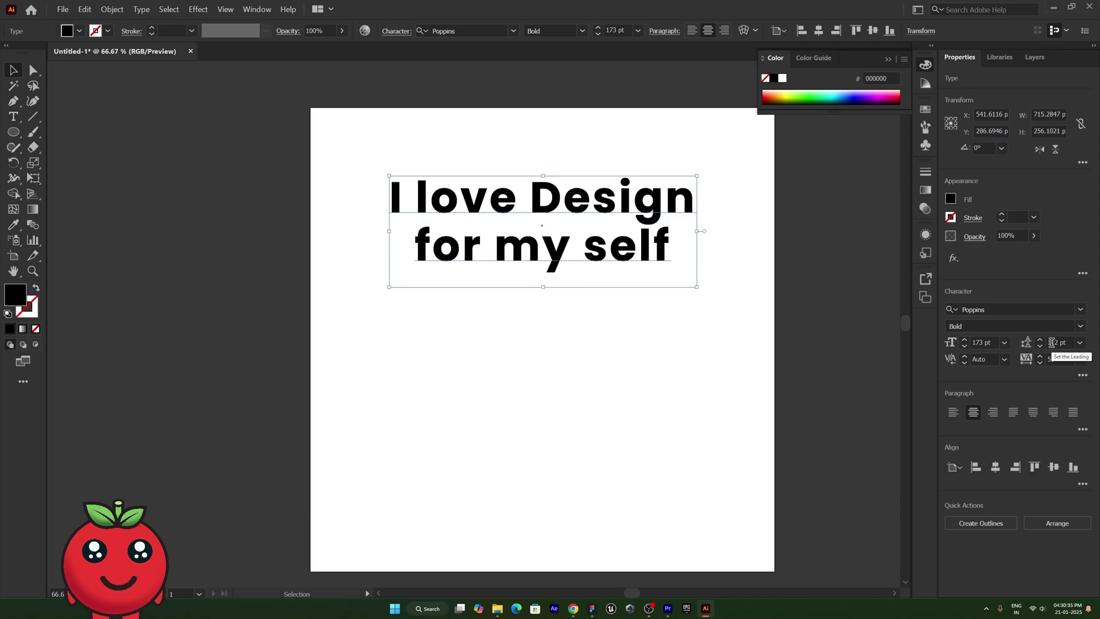
scroll(1051, 343, "up", 10)
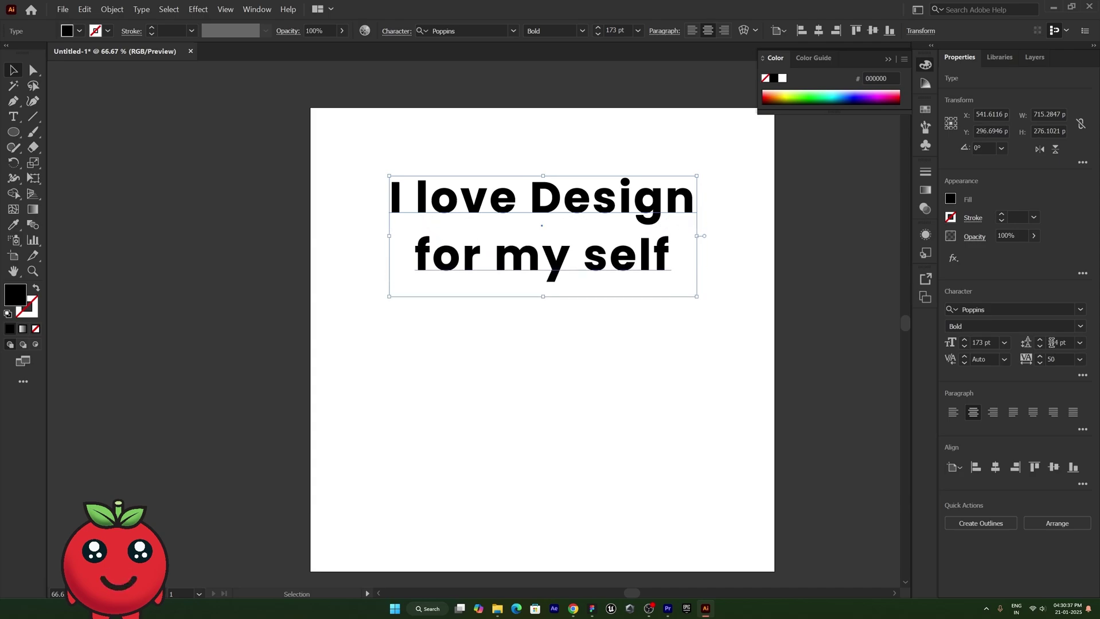
scroll(1052, 342, "up", 2)
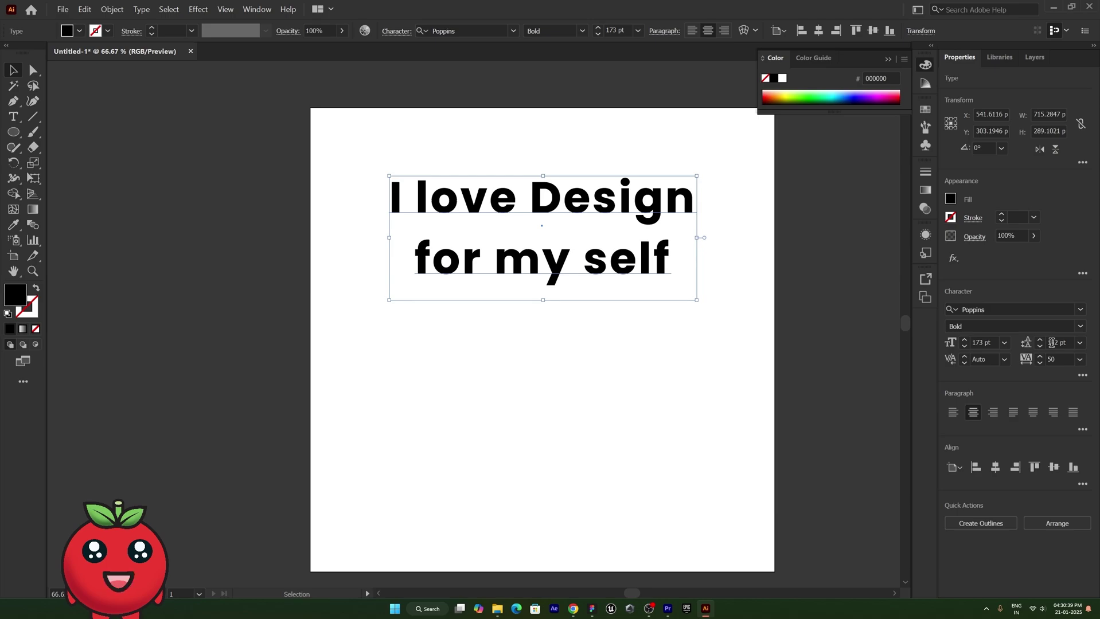
left_click(703, 346)
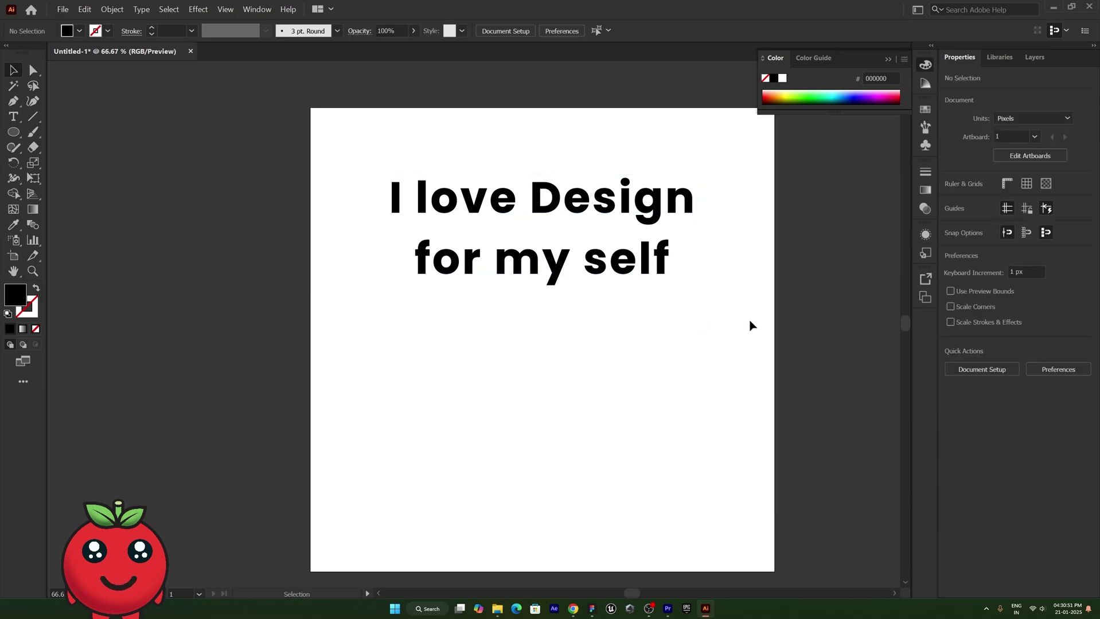
Preview wider and tighter tracking values on the two-line text and set the tracking to 0.
left_click(659, 274)
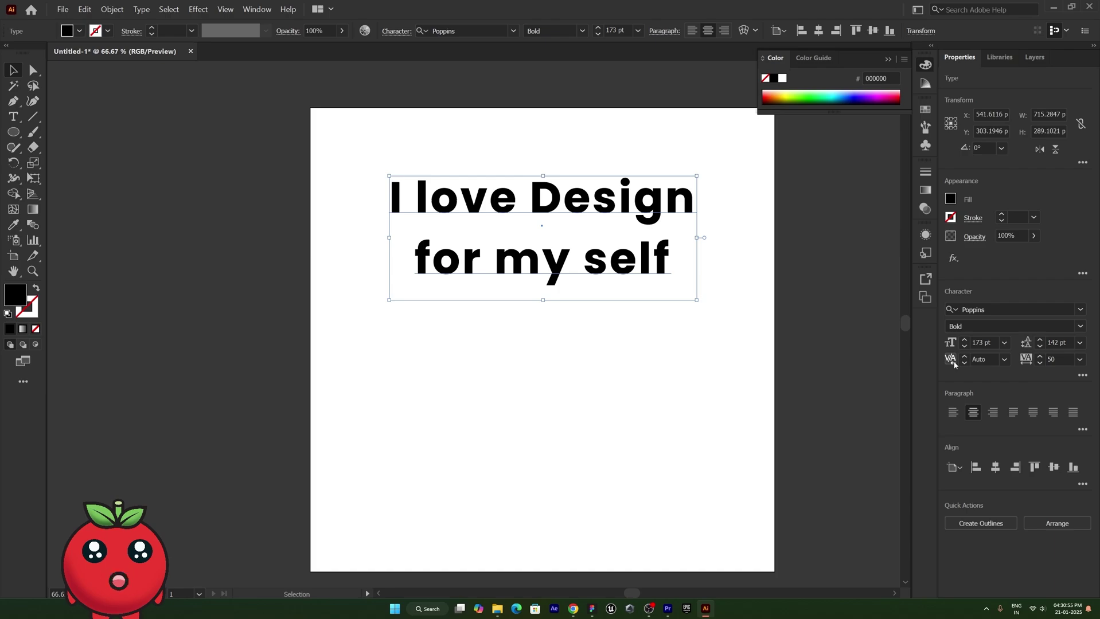
left_click(1080, 361)
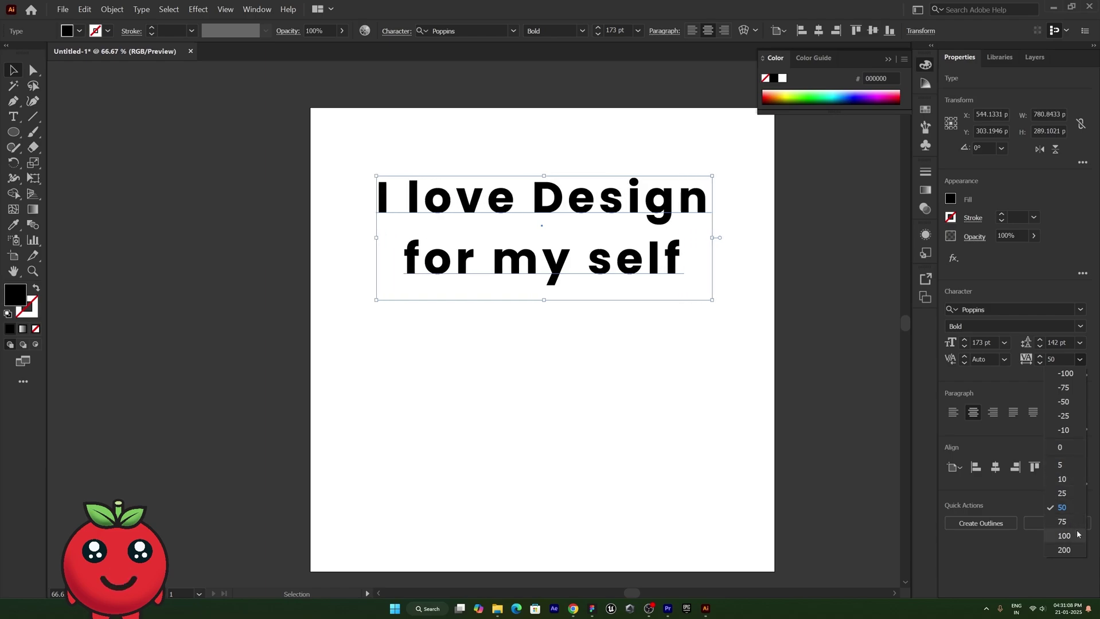
left_click(978, 374)
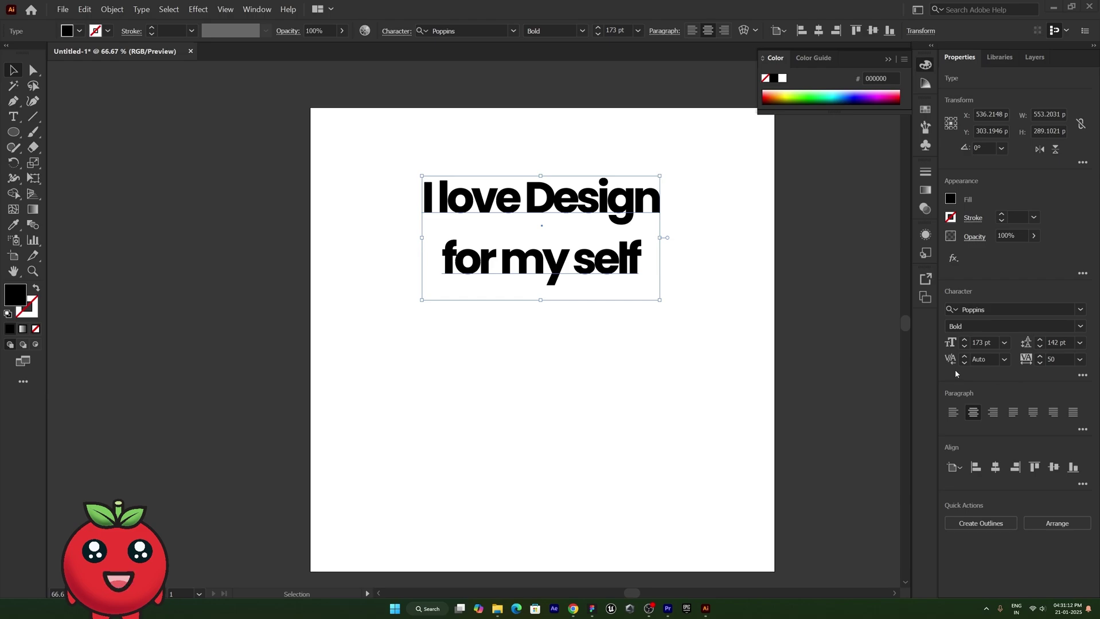
left_click(1080, 360)
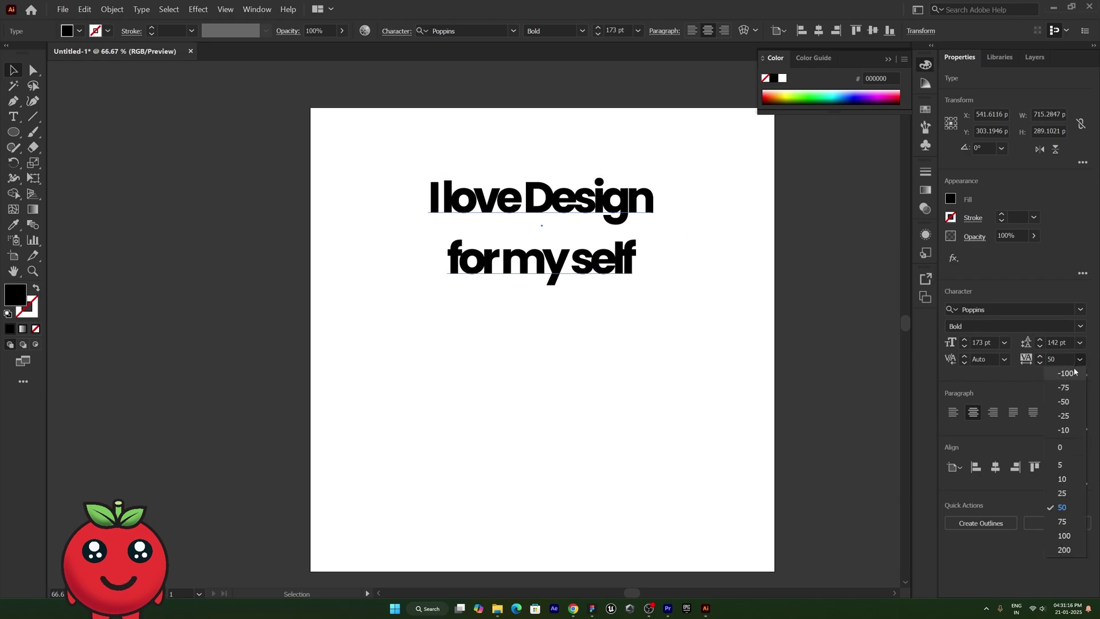
left_click(1066, 449)
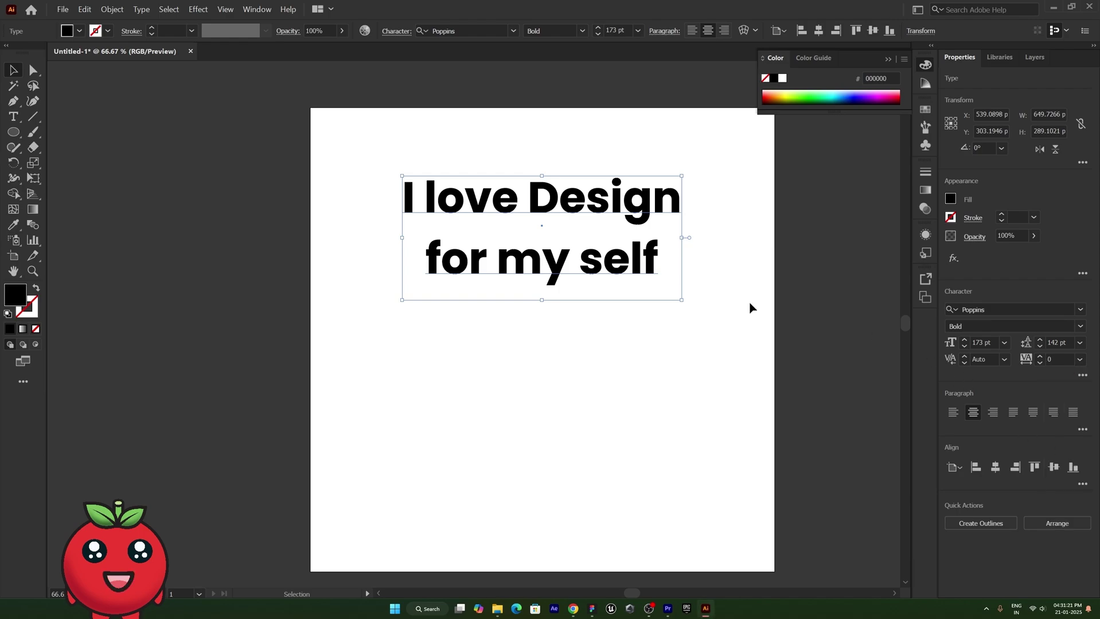
Tighten the kerning between the "l" and "o" of "love" to -72.
double_click(491, 198)
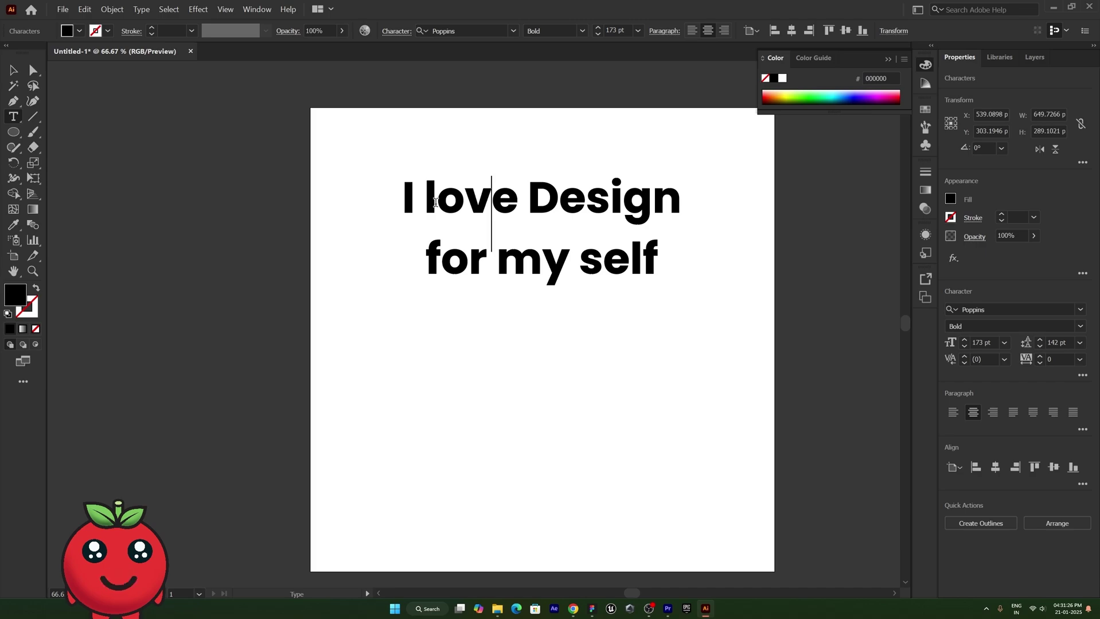
left_click(435, 201)
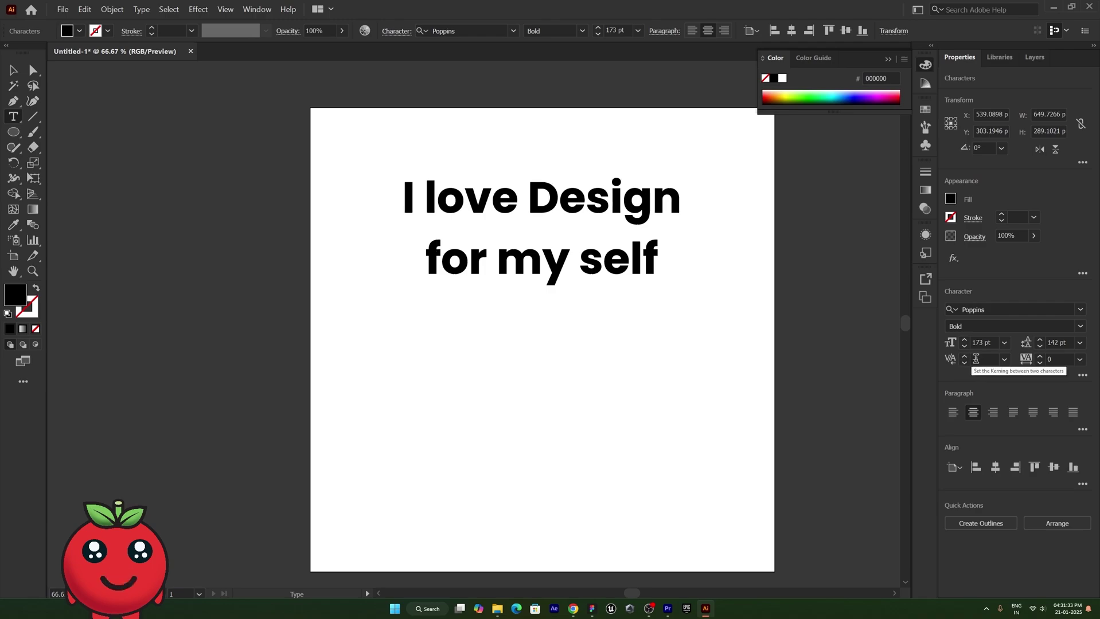
scroll(976, 359, "down", 1)
scroll(975, 360, "down", 1)
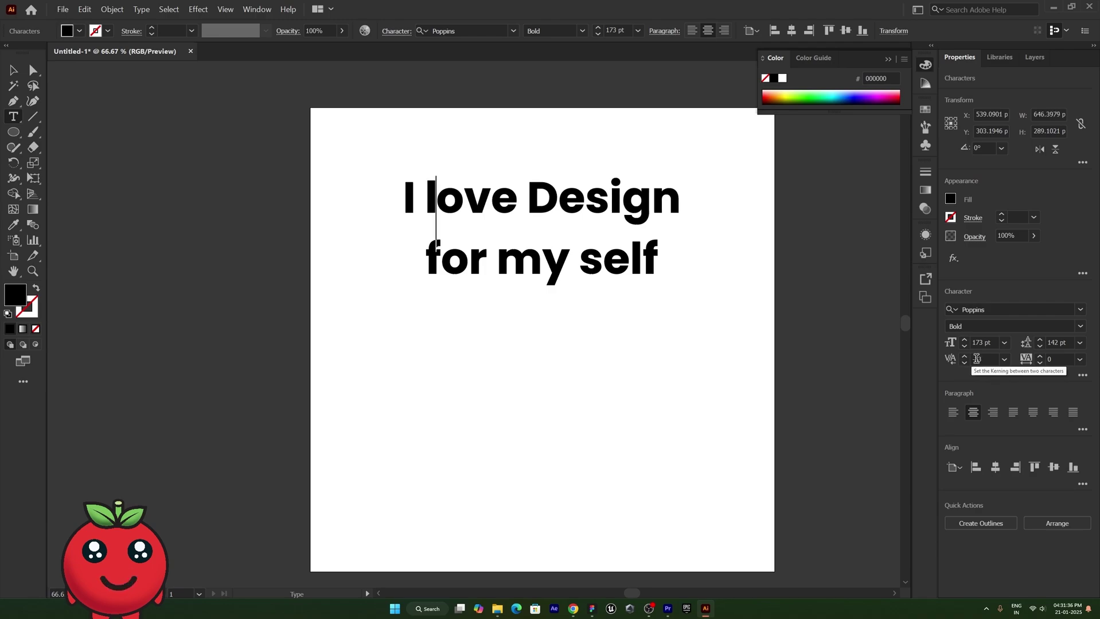
scroll(975, 360, "down", 1)
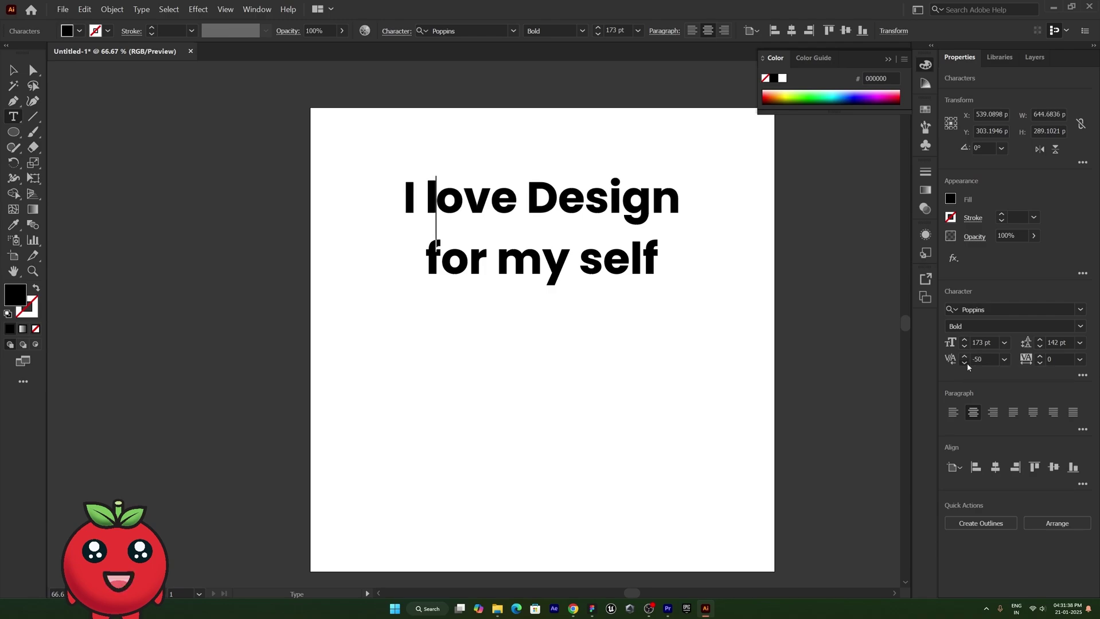
scroll(966, 362, "down", 2)
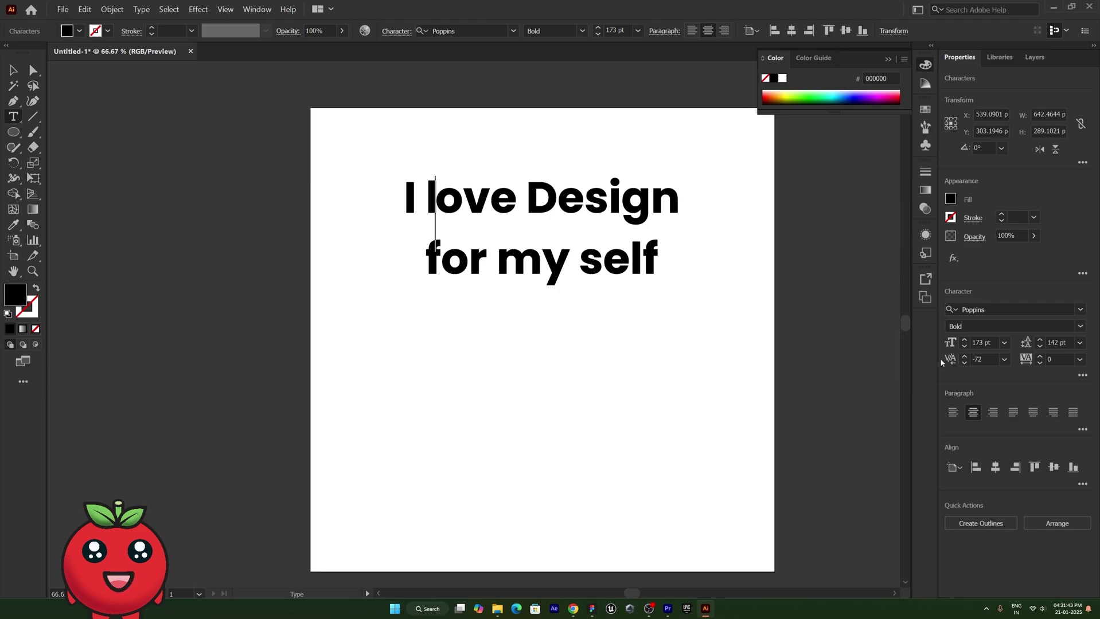
Set the kerning between the "l" and "o" of "love" to 75, and reset the whole text's kerning to Auto.
left_click(1004, 359)
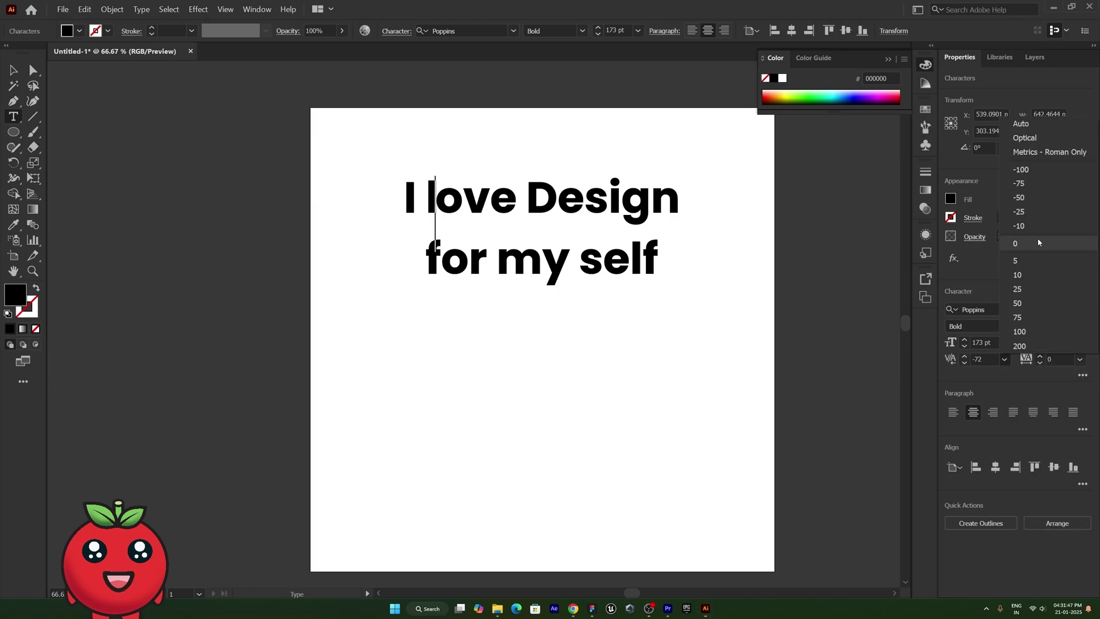
left_click(1037, 318)
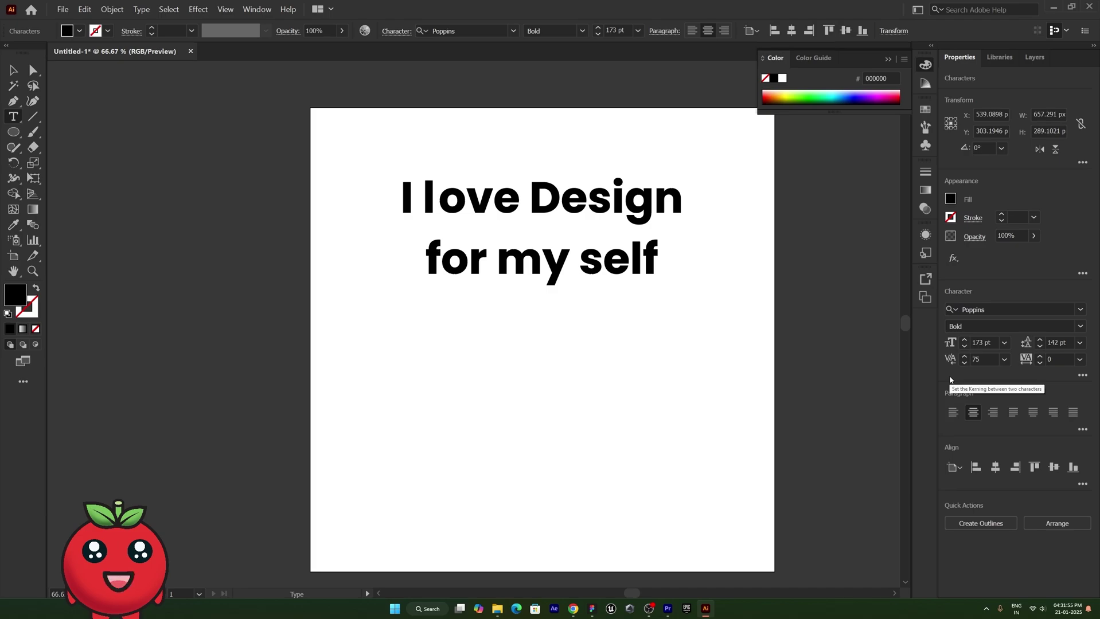
key("Escape")
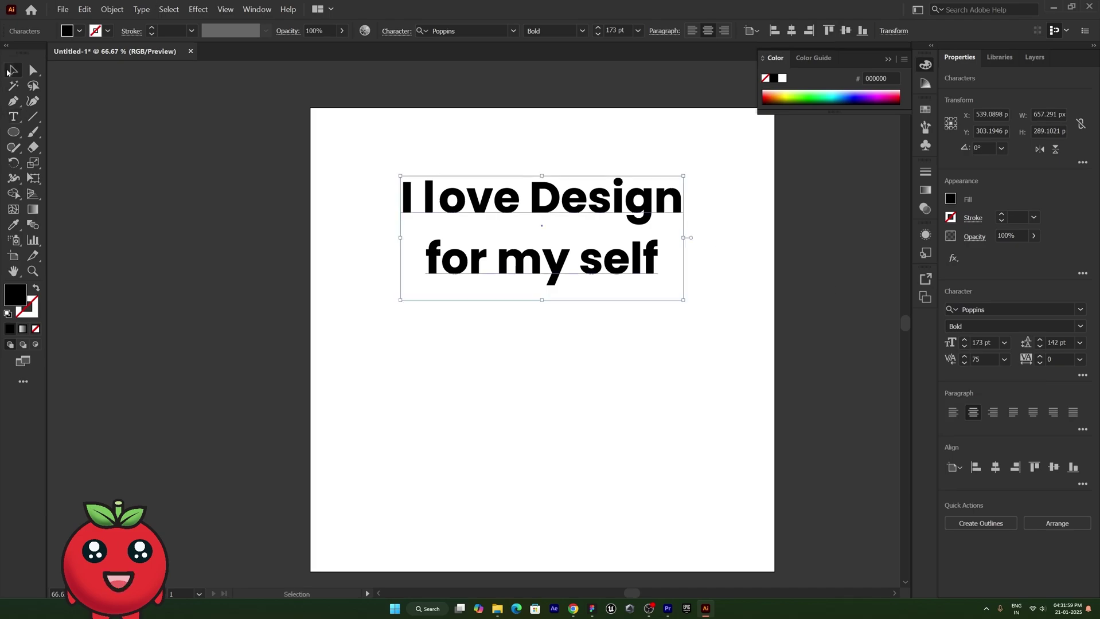
left_click(1004, 359)
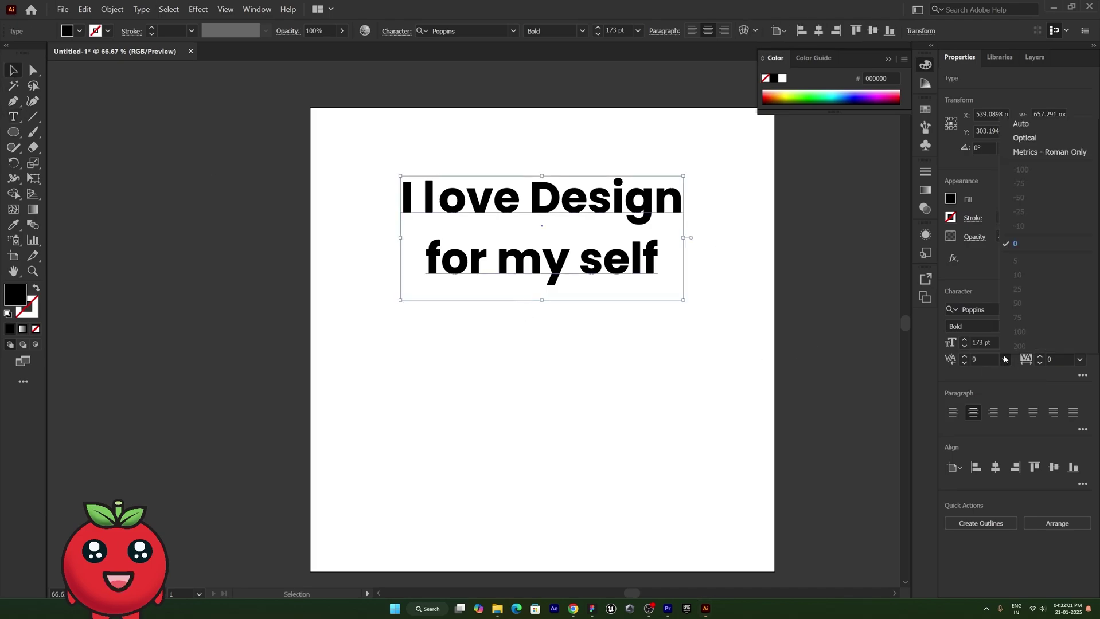
left_click(1020, 124)
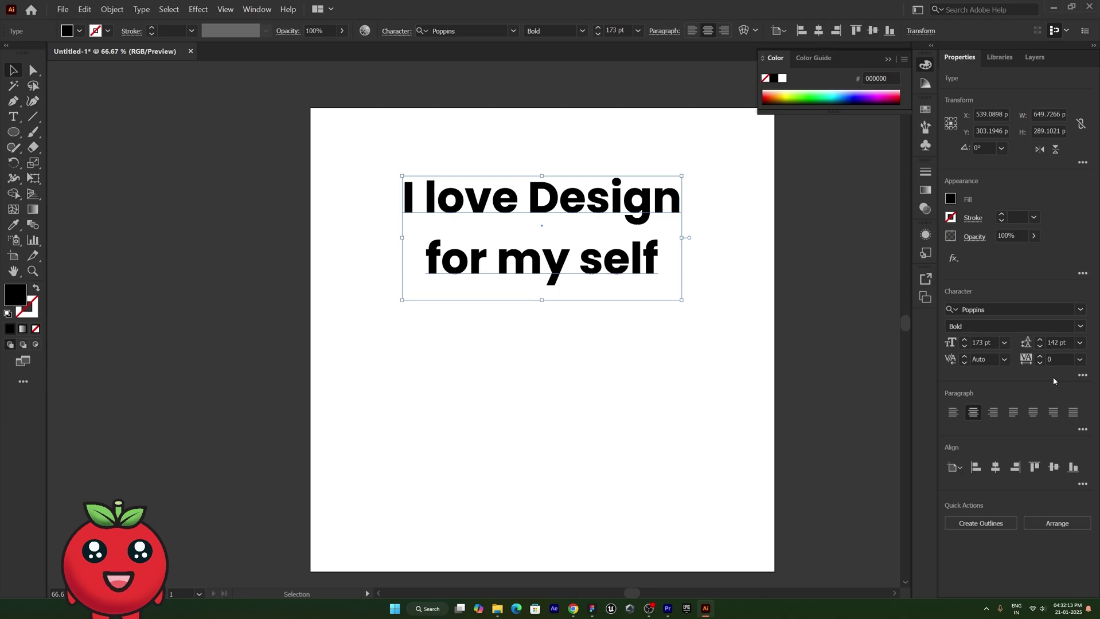
Examine the additional character options for the selected text, including its scale and baseline shift settings.
left_click(1085, 377)
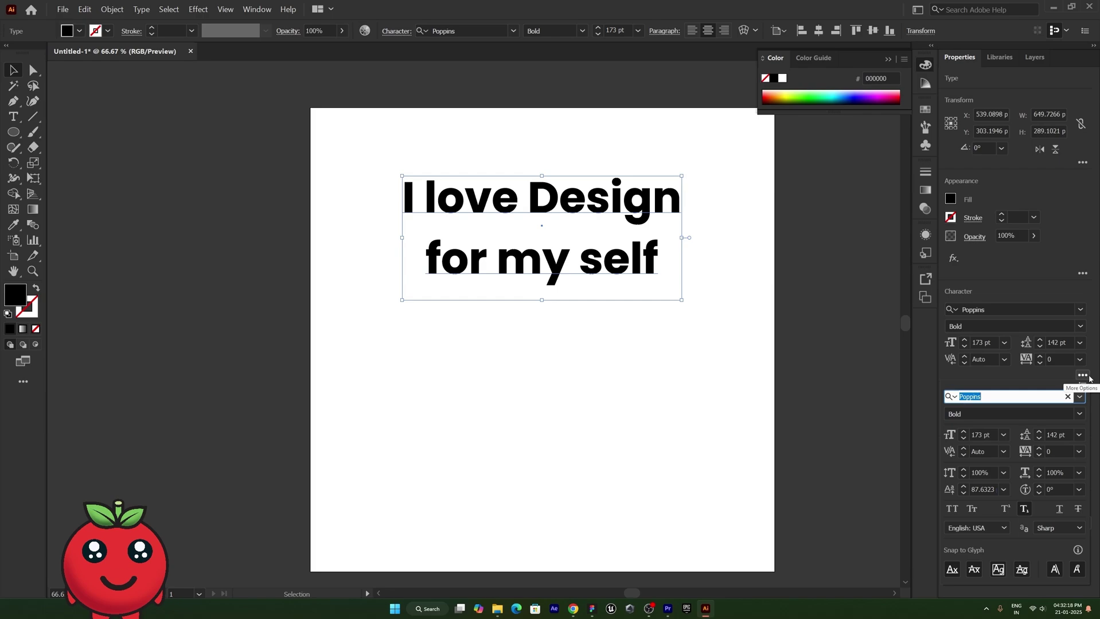
left_click(1084, 376)
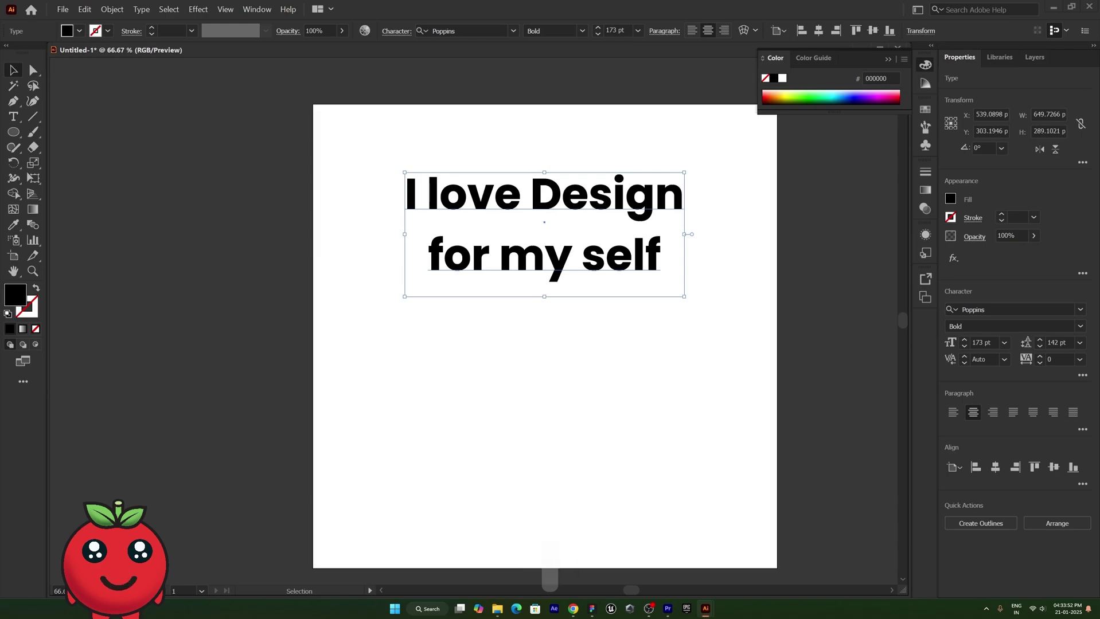
left_click(1083, 376)
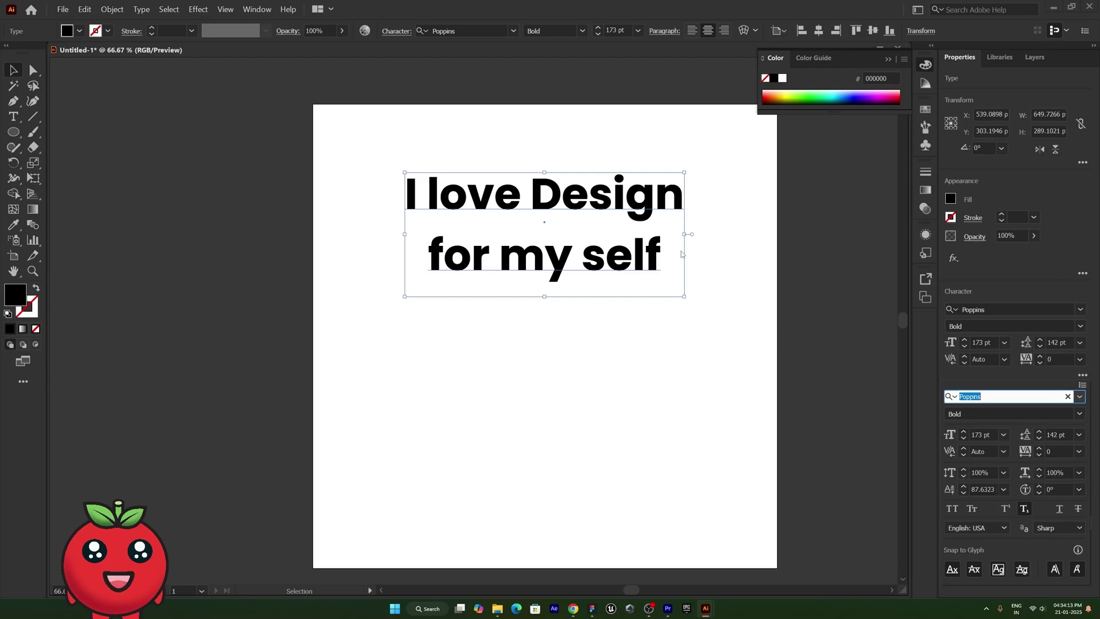
left_click(685, 298)
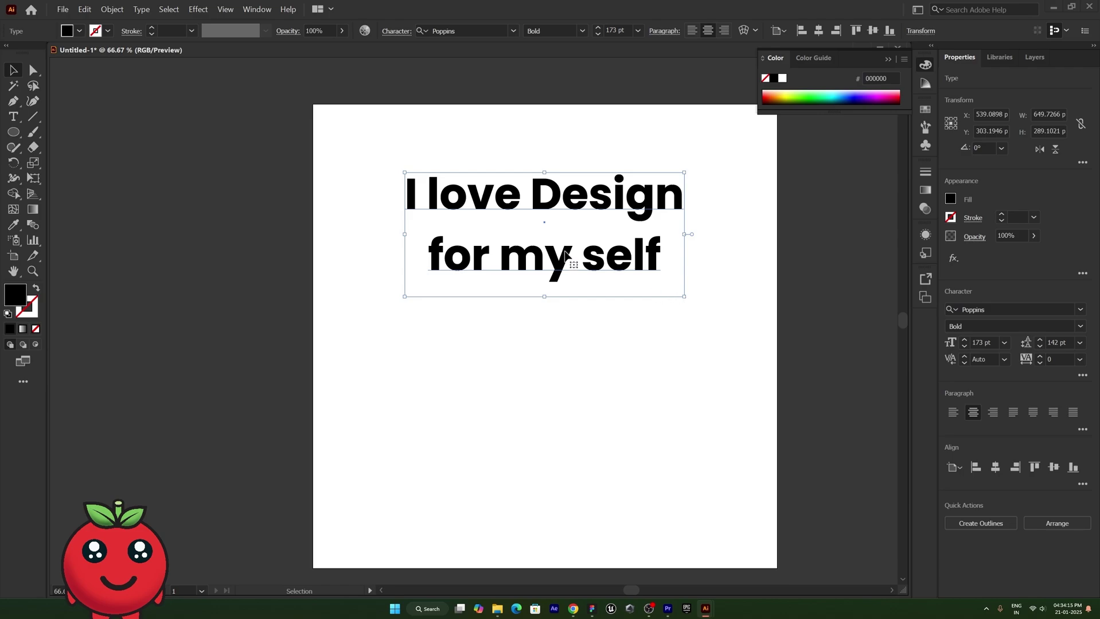
Scale the text down disproportionately from its lower corner to about 543 by 199 px.
left_click_drag(686, 296, 639, 259)
key("shift")
key("shift")
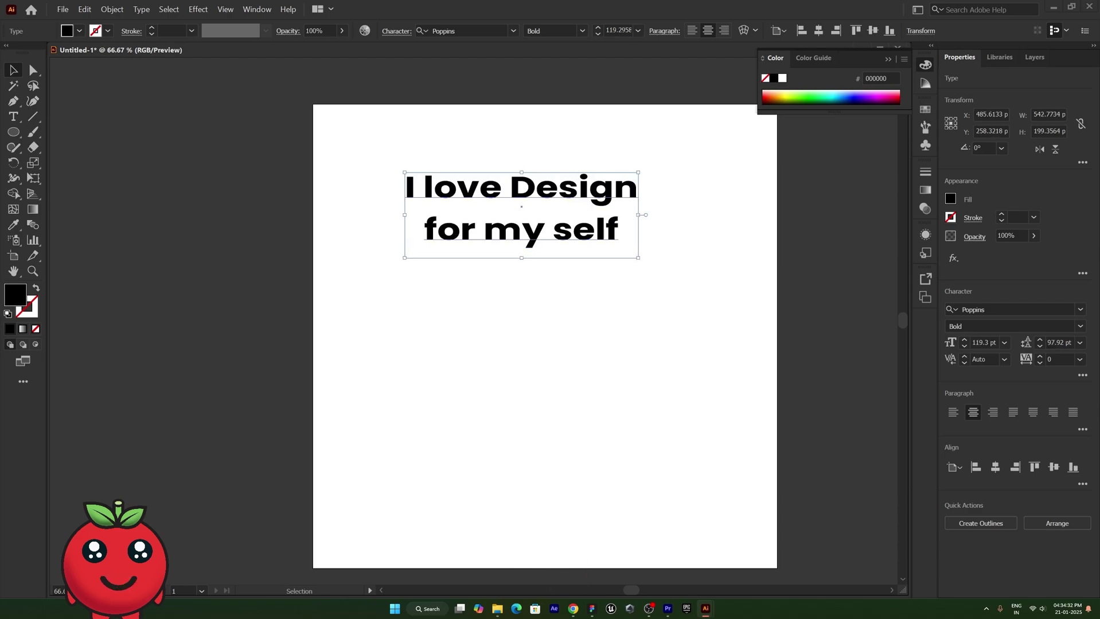
Reset the distorted text's horizontal scale to 100% and raise its baseline shift to 71 pt.
left_click(1084, 376)
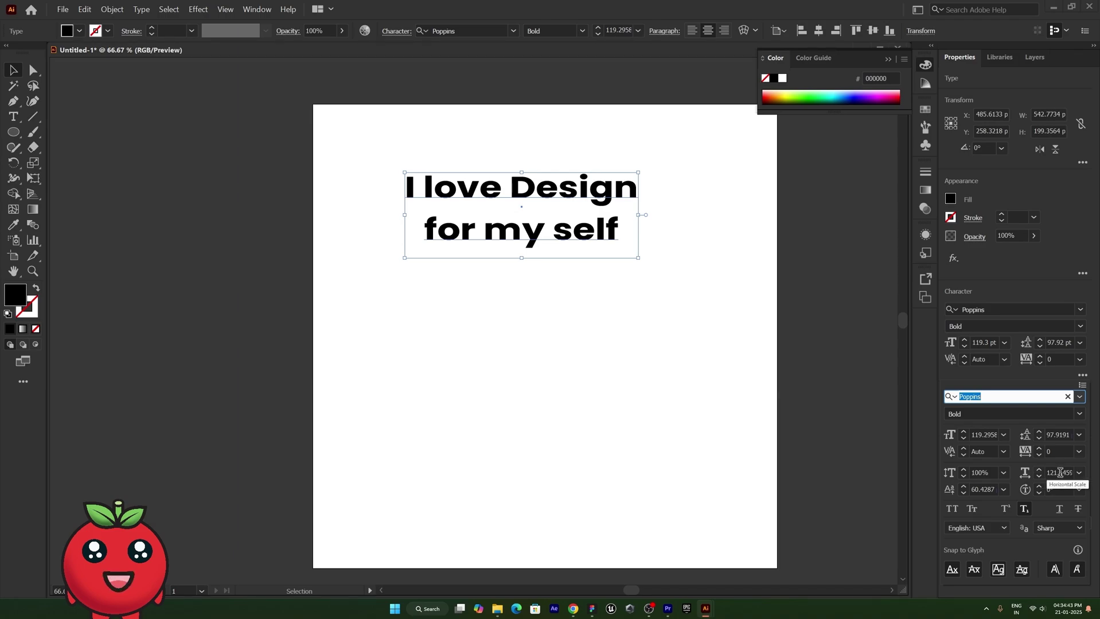
left_click(1080, 474)
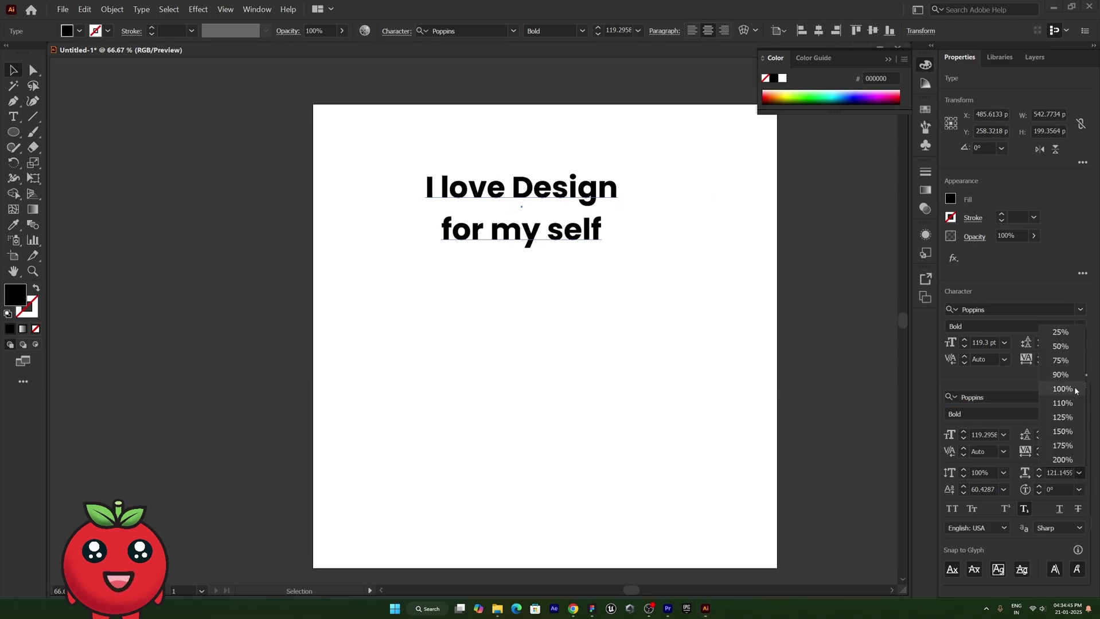
left_click(1062, 389)
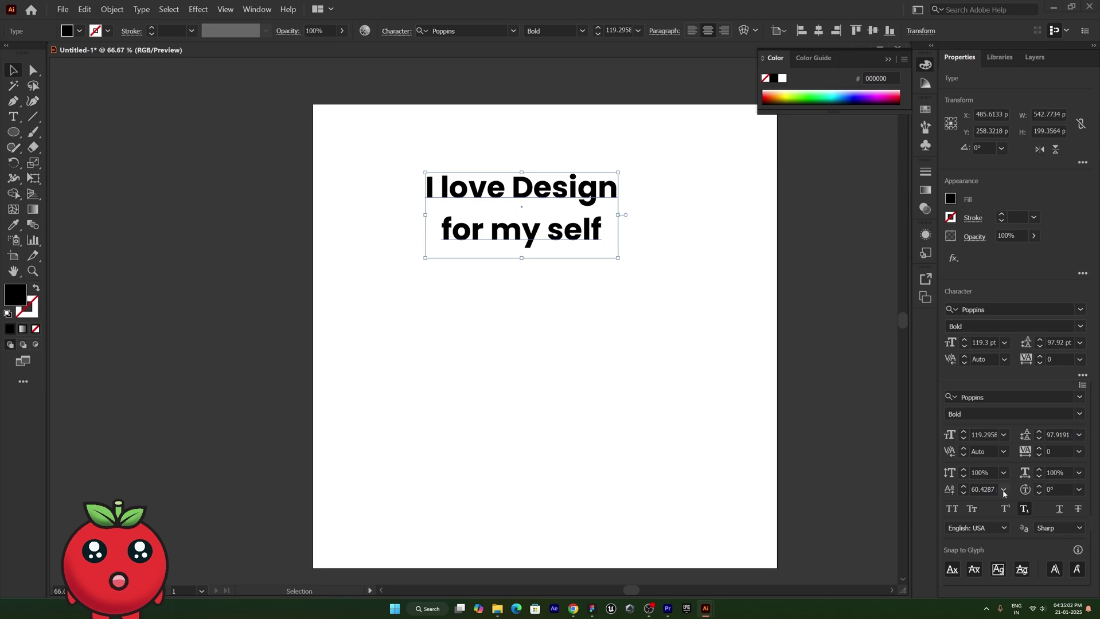
left_click(964, 486)
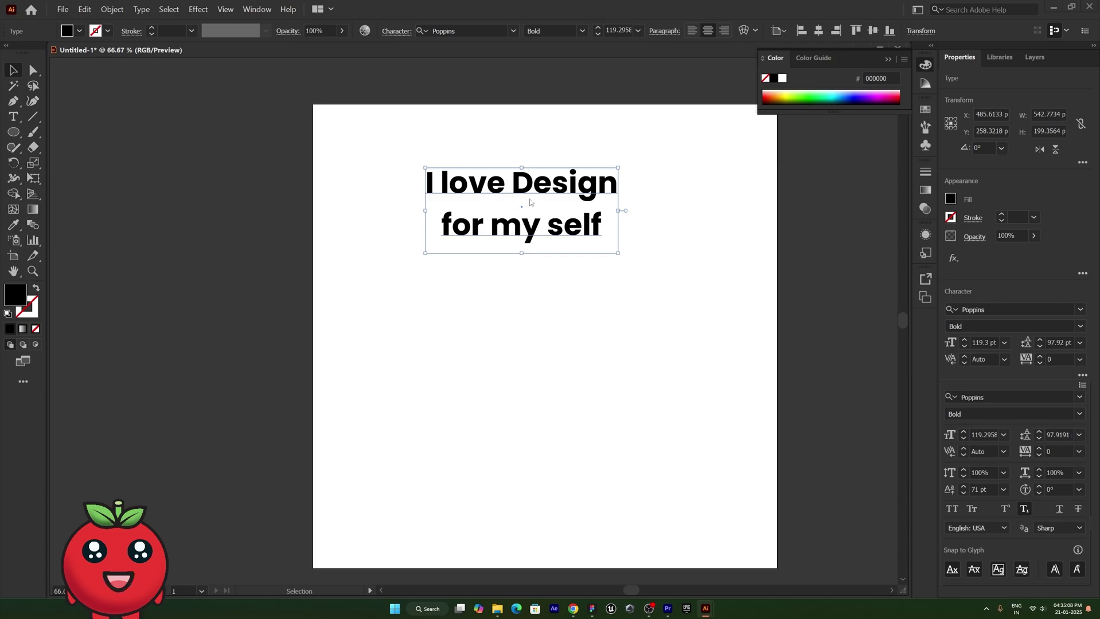
Reset the whole text's baseline shift to 0 pt, and raise the "v" of "love" by 18 pt.
left_click(1004, 490)
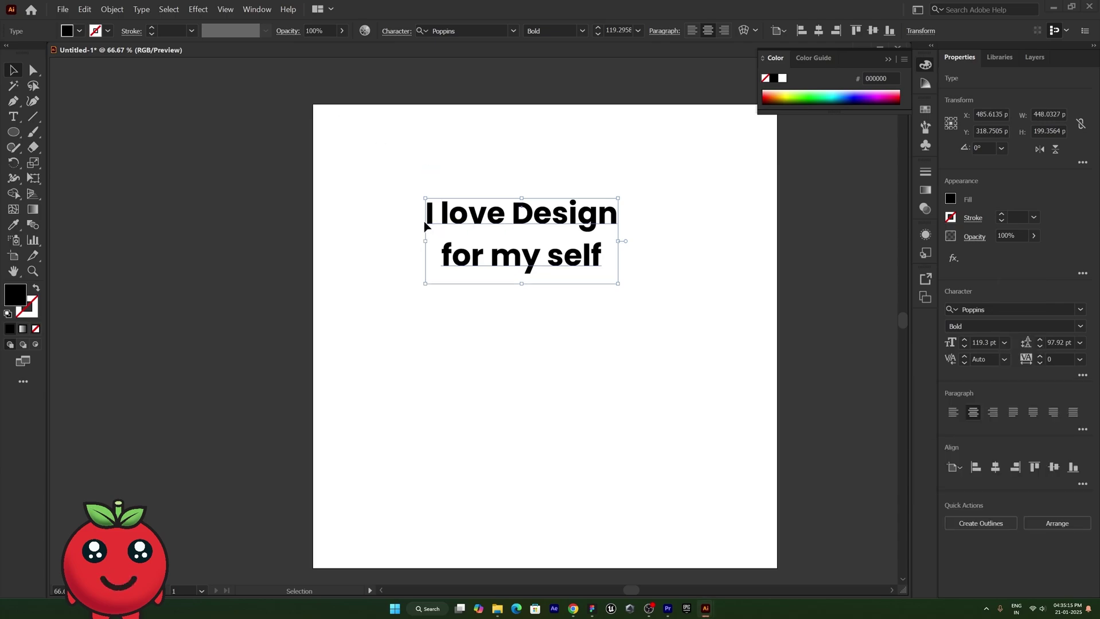
double_click(473, 230)
left_click_drag(469, 226, 486, 213)
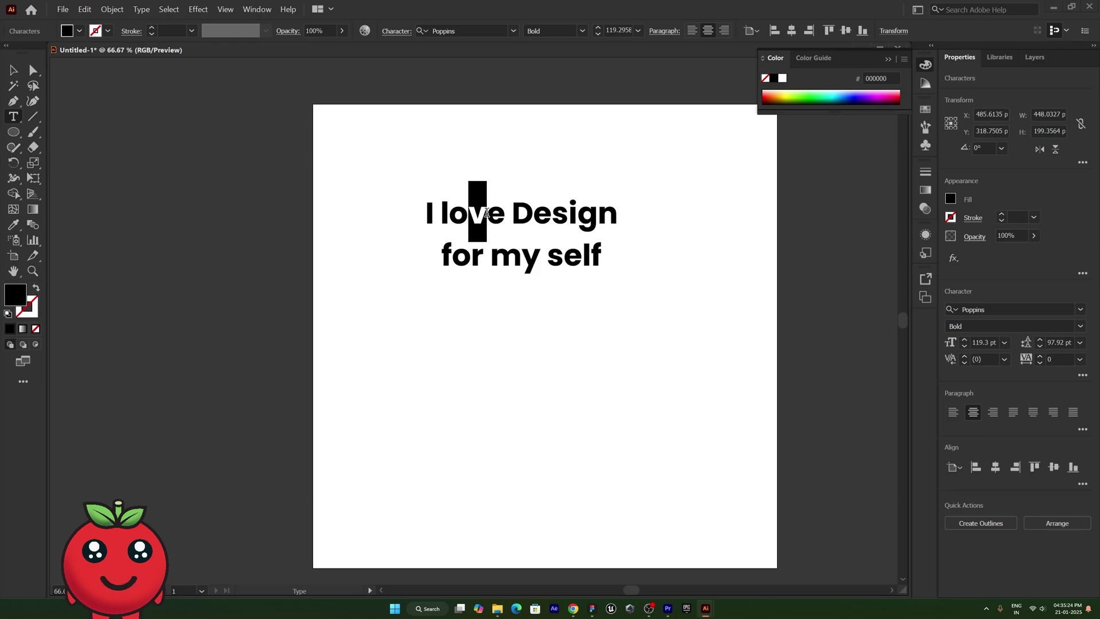
left_click(1083, 375)
left_click(963, 489)
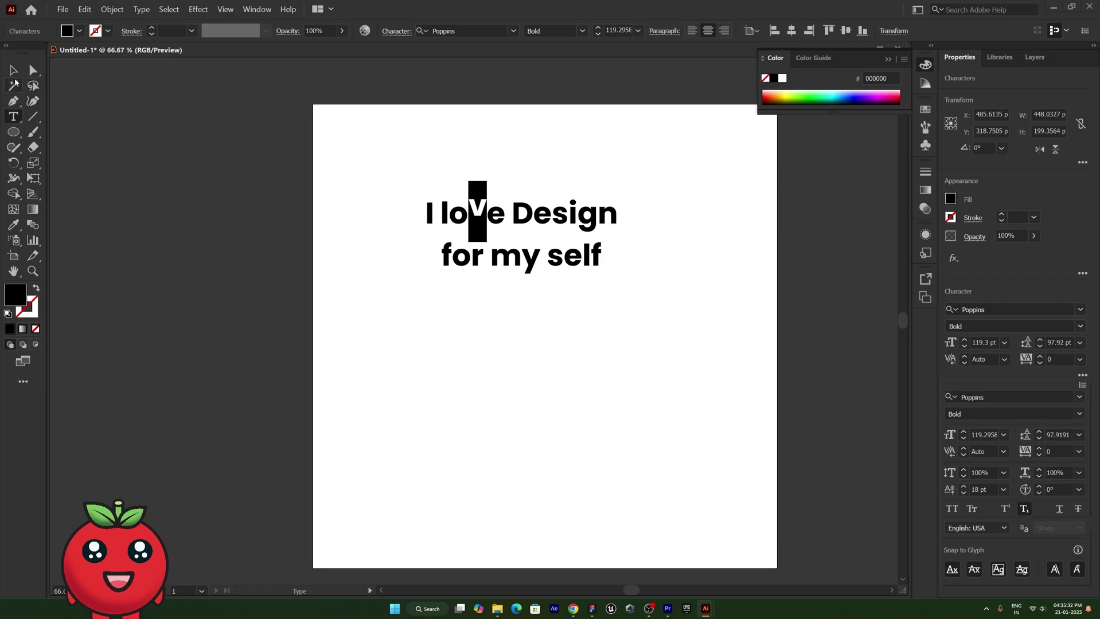
key("Escape")
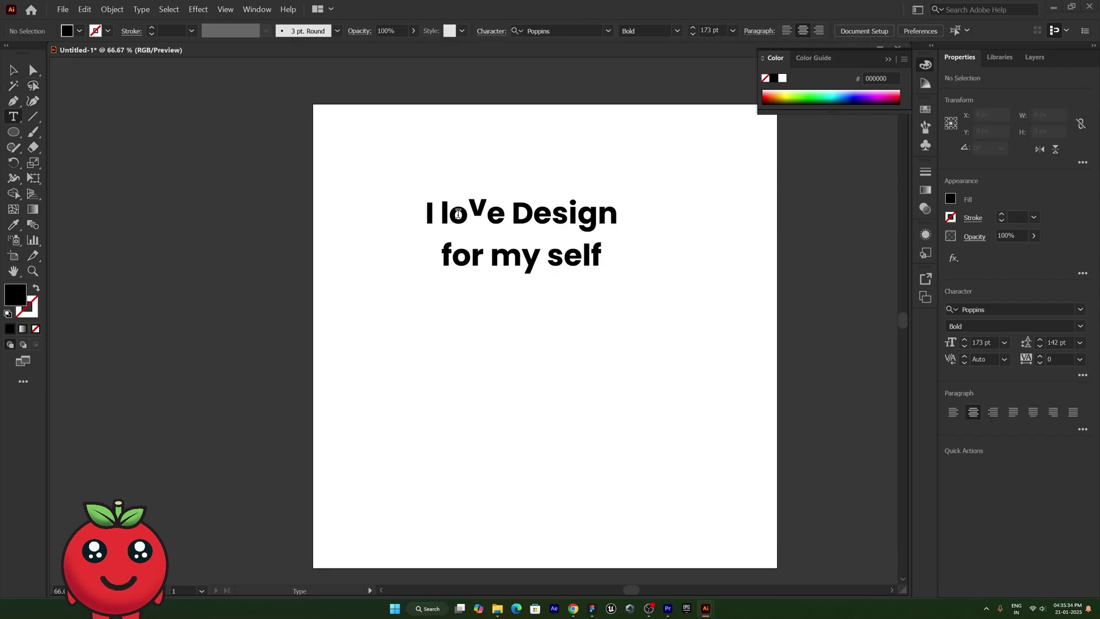
Lower the "o" of "love" with a baseline shift of -20 pt.
left_click(448, 213)
left_click_drag(468, 212, 480, 211)
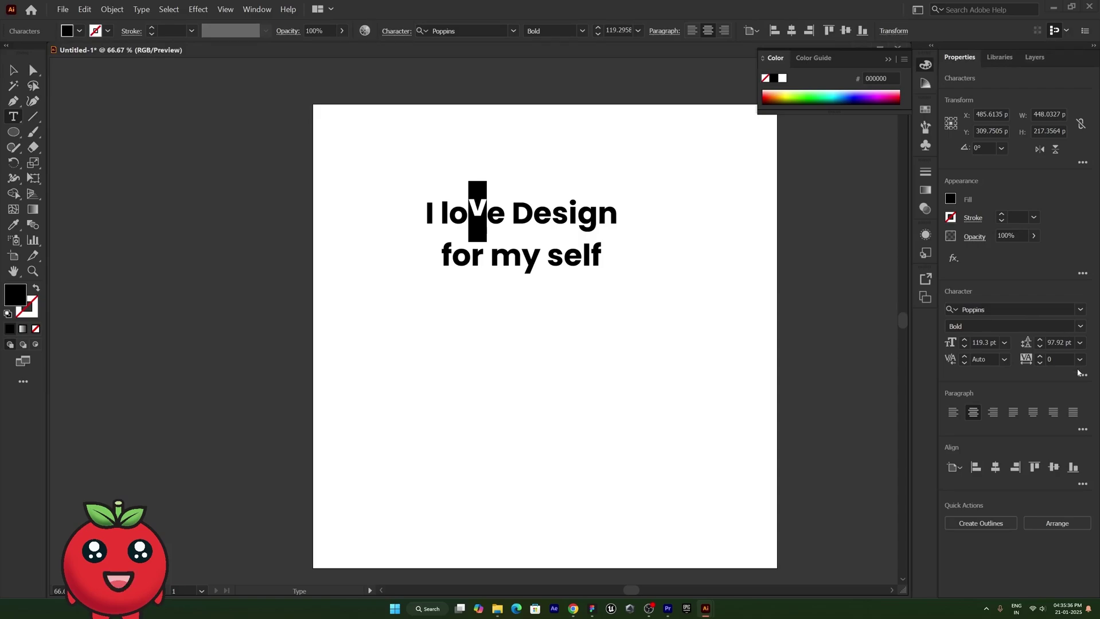
left_click(1082, 375)
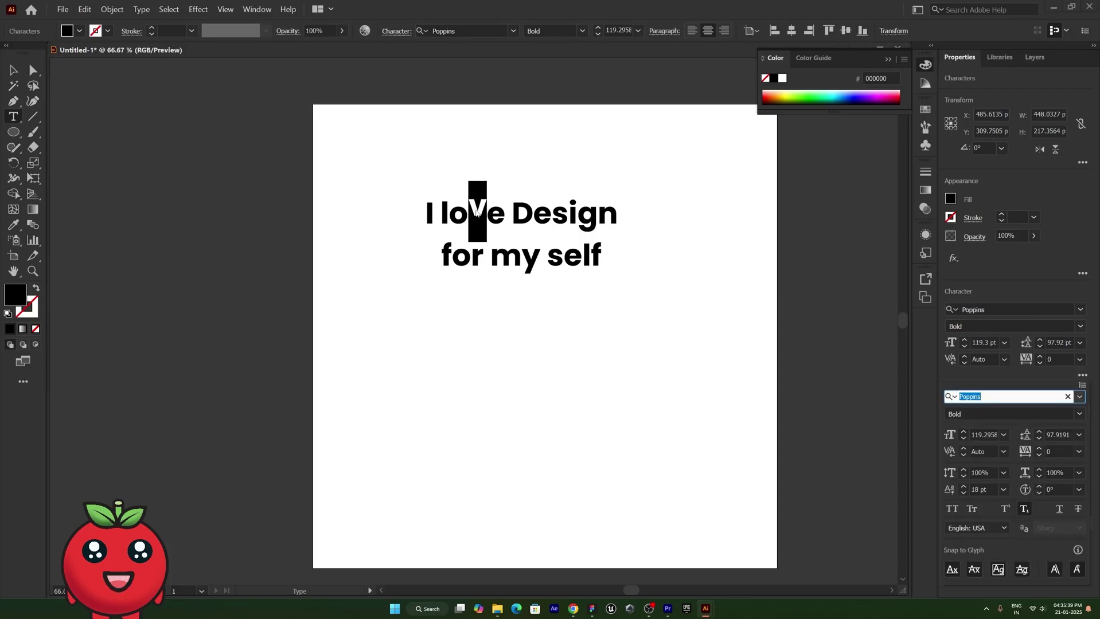
left_click(477, 214)
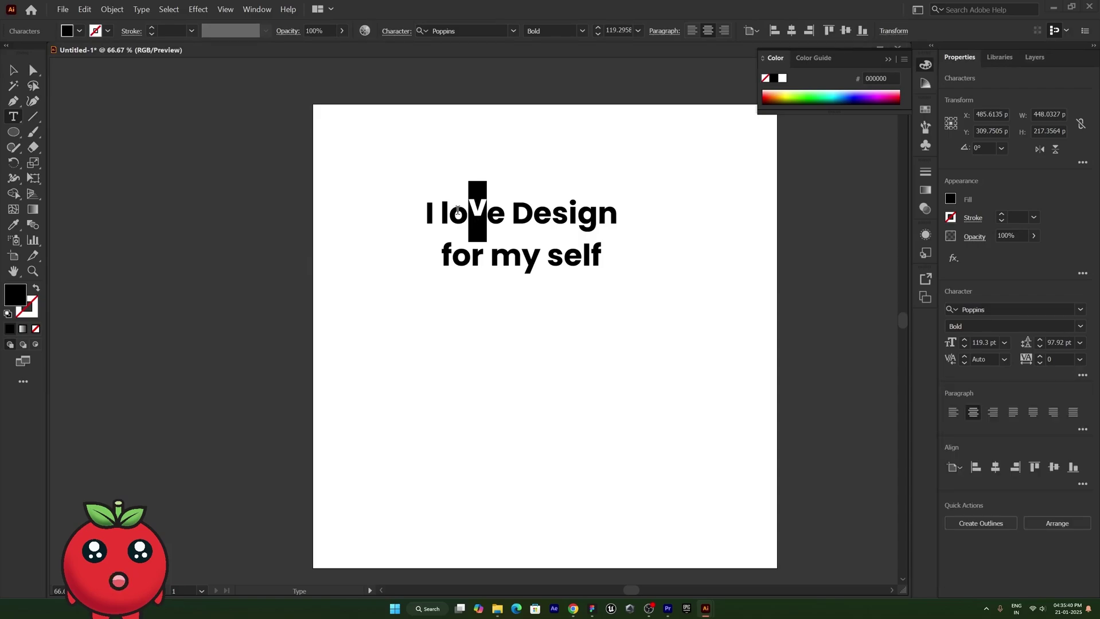
left_click_drag(468, 212, 457, 211)
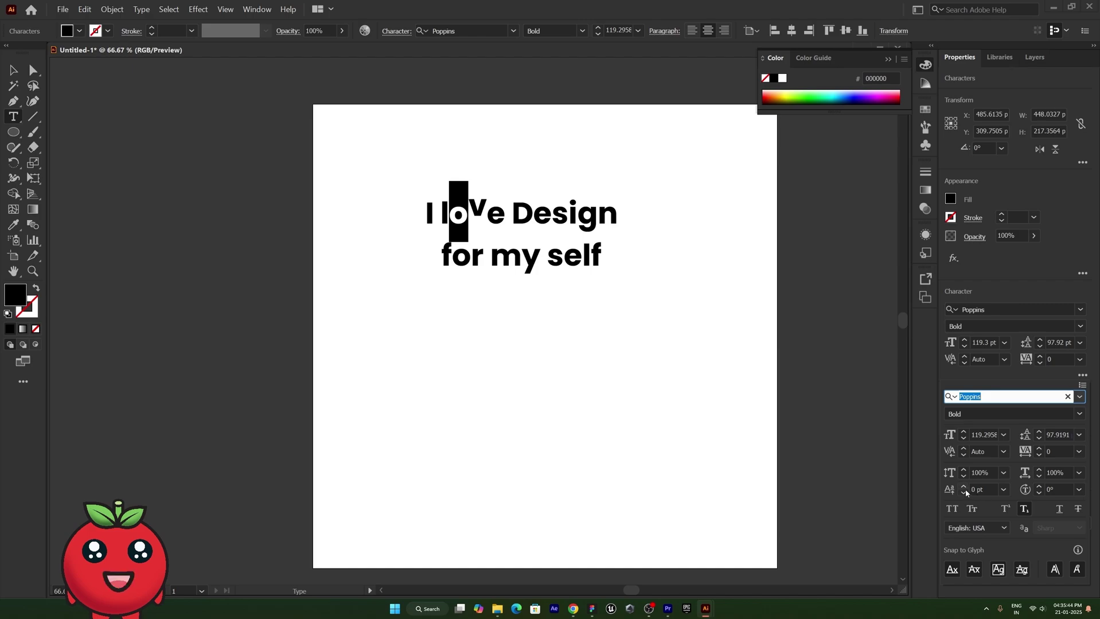
left_click_drag(966, 494, 966, 495)
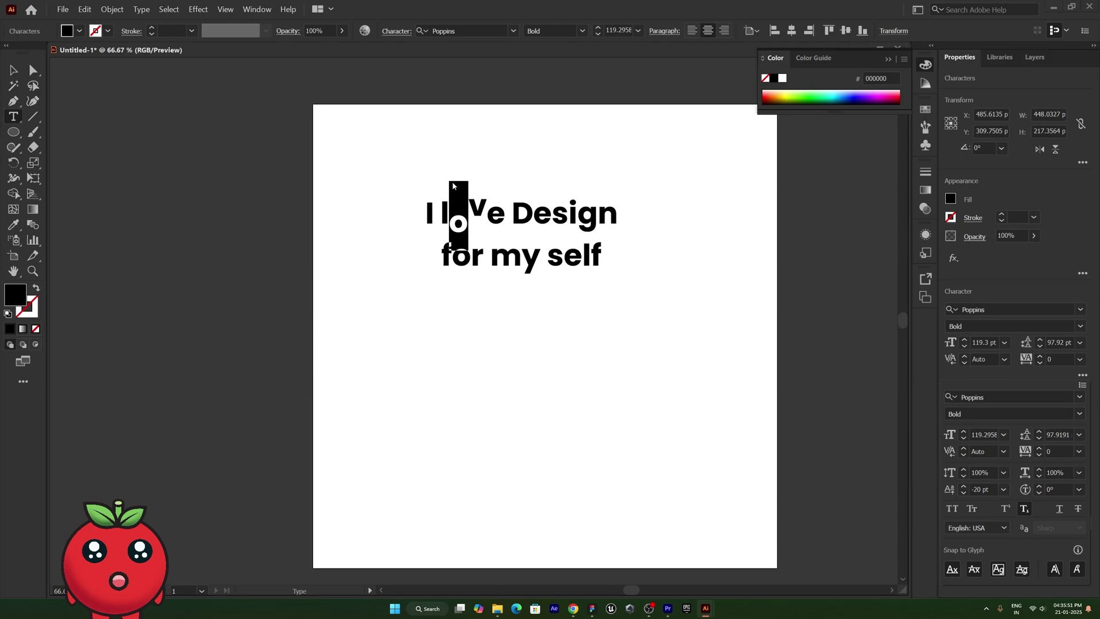
Reset the baseline shift of the whole word "love" to 0 pt and finish editing the text.
left_click(501, 214)
left_click(501, 212)
left_click_drag(500, 212, 441, 214)
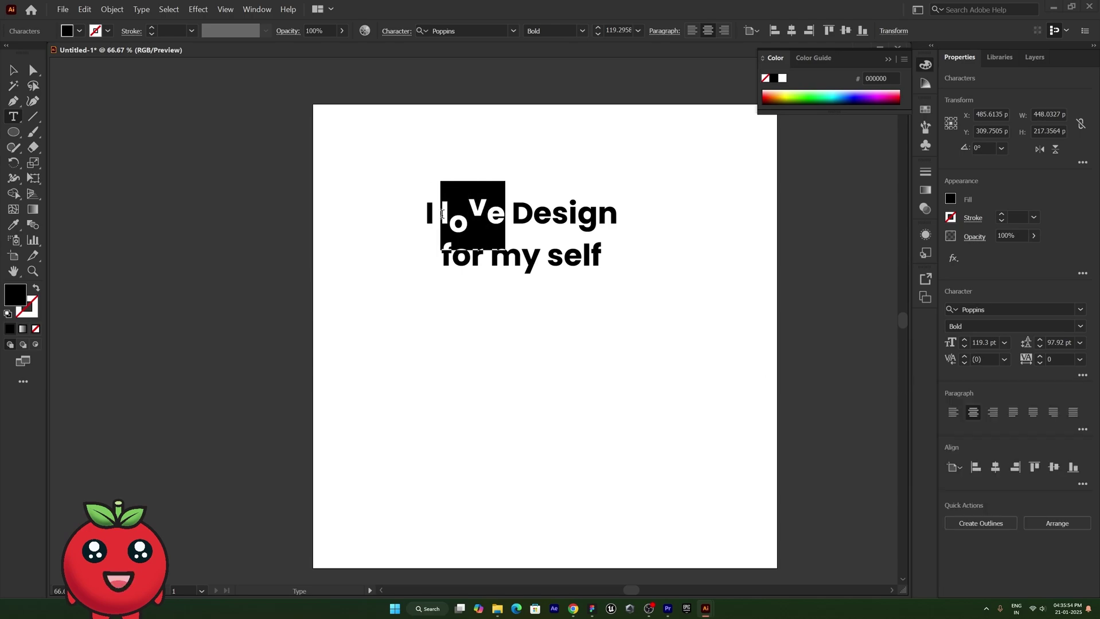
left_click(1082, 375)
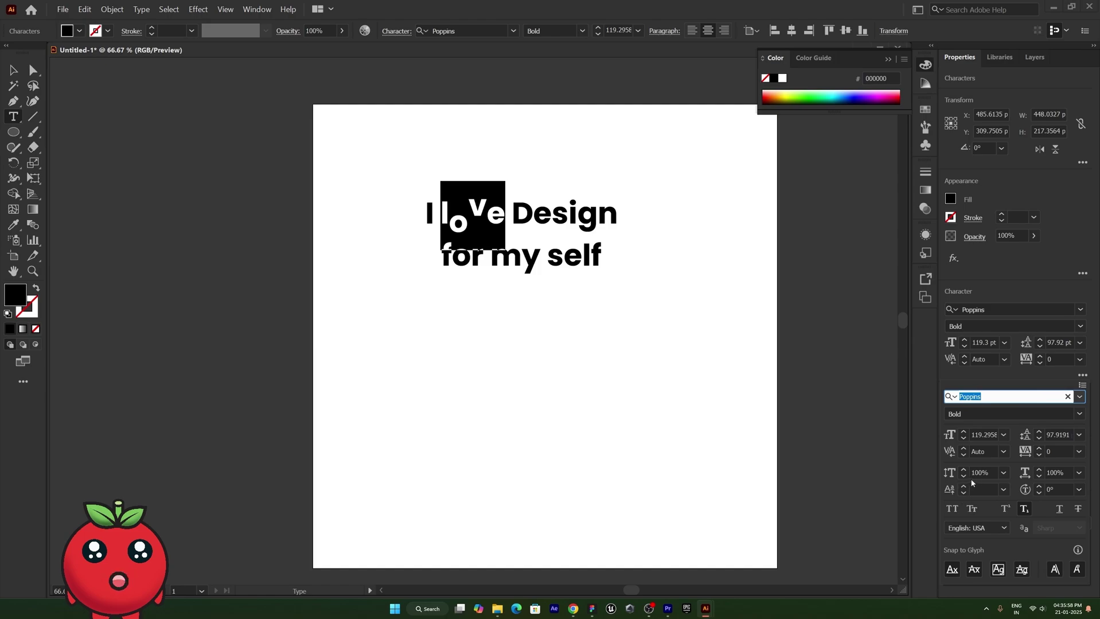
left_click(1003, 491)
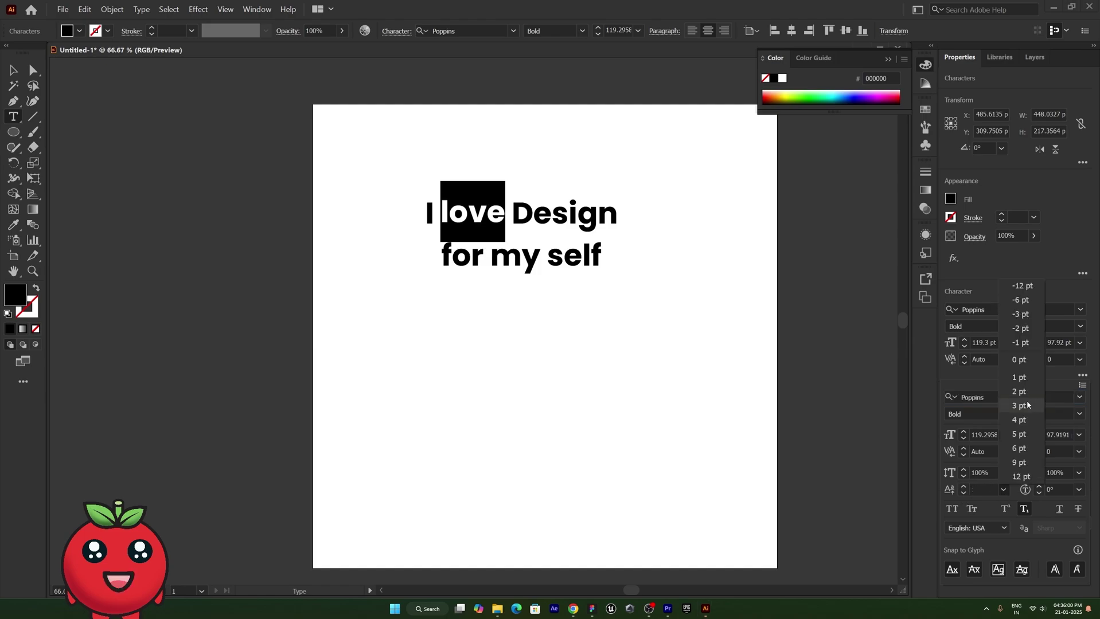
left_click(1018, 363)
key("Return")
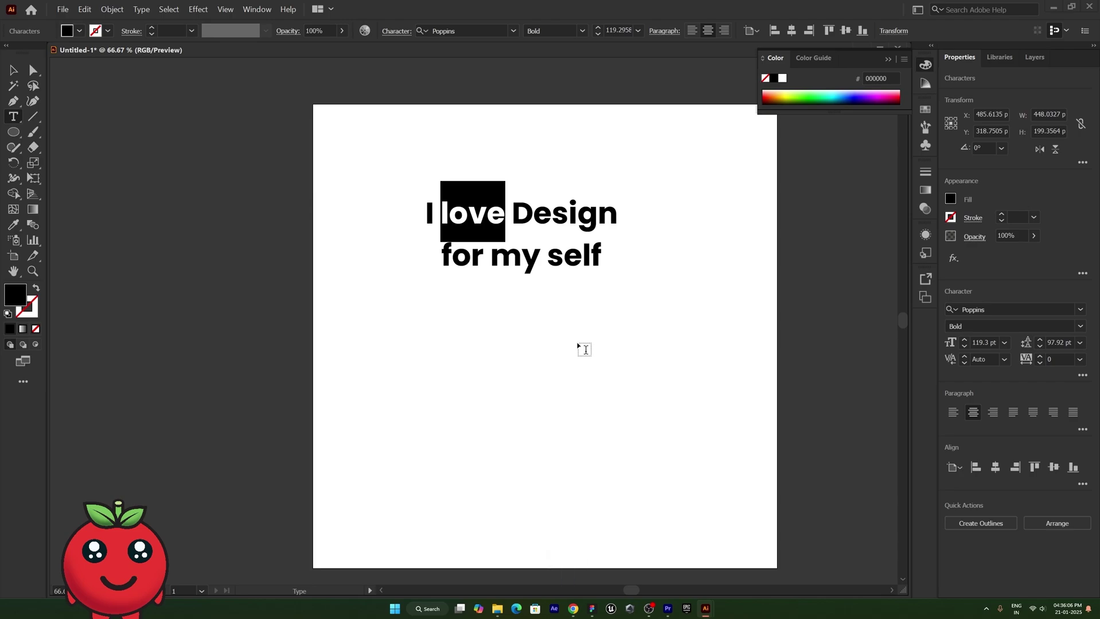
key("Escape")
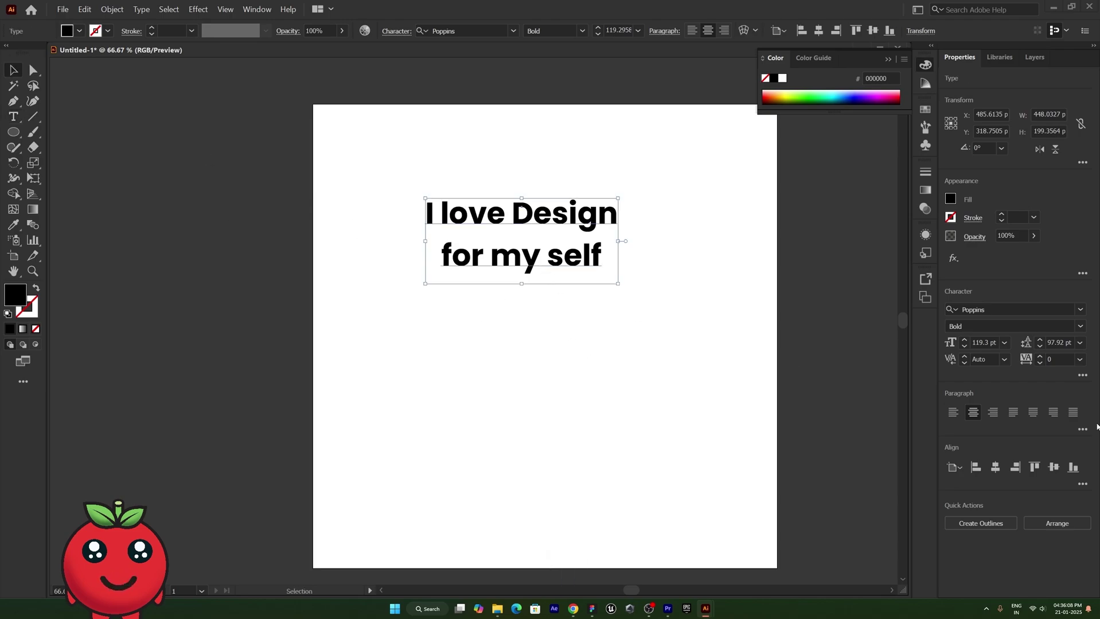
Rotate the individual characters of the whole text to 18°.
left_click(1083, 376)
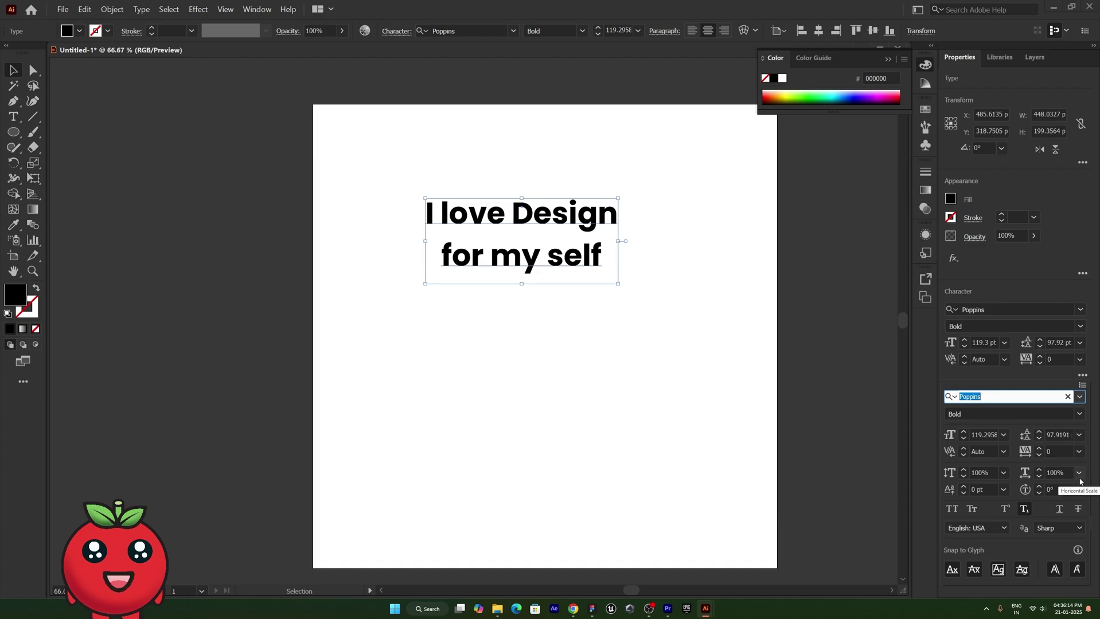
left_click(1039, 487)
left_click(1039, 487)
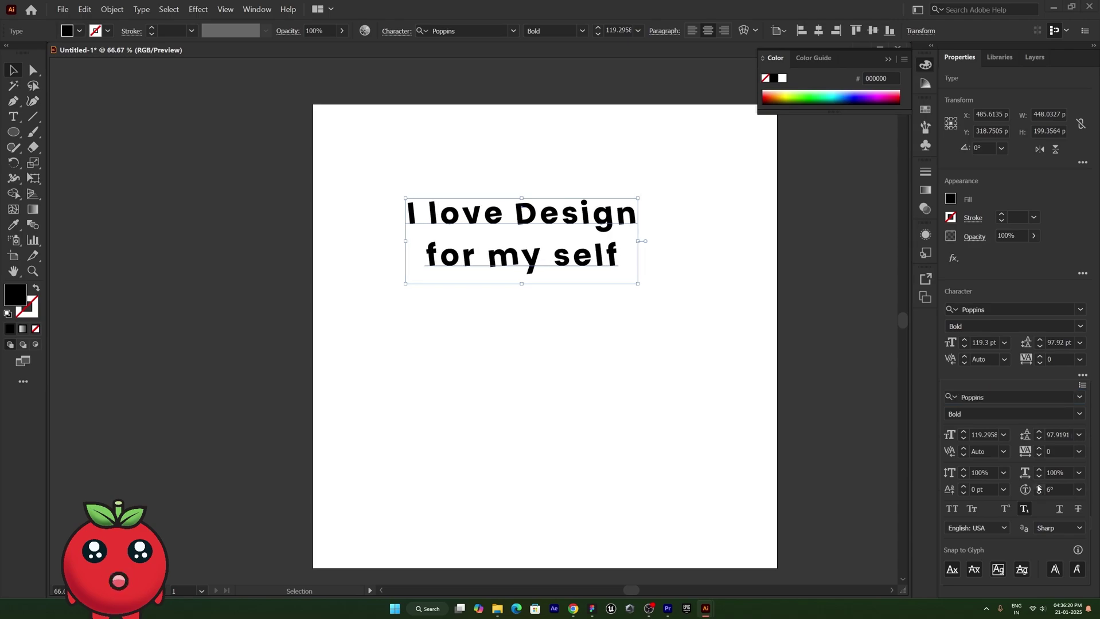
left_click(1039, 487)
left_click(1039, 487)
left_click(1039, 486)
left_click(1039, 486)
left_click(1039, 487)
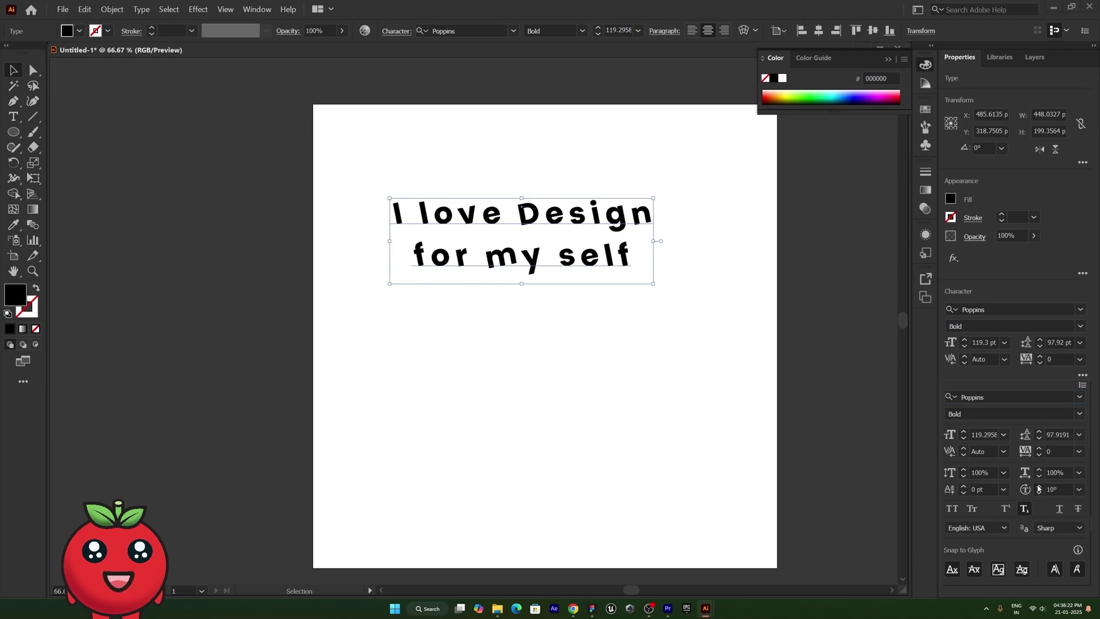
left_click(1039, 487)
left_click(1039, 486)
left_click(1039, 487)
left_click(1039, 486)
left_click(1039, 486)
left_click(1039, 487)
left_click(1039, 487)
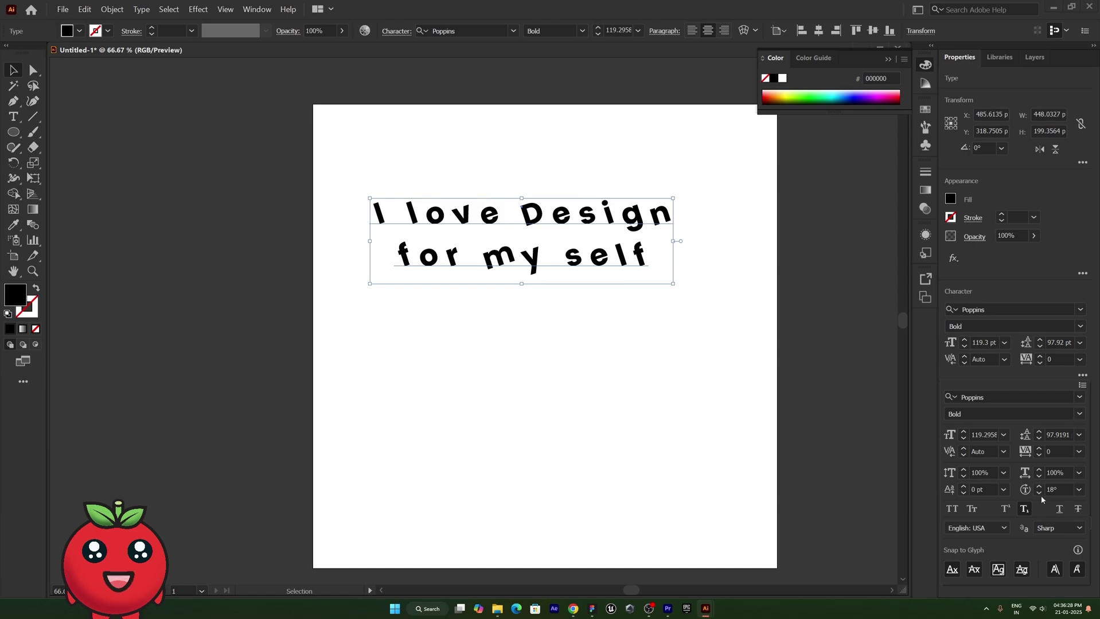
Return the character rotation of the whole text to 0°.
left_click(1040, 493)
left_click(1039, 493)
left_click(1039, 493)
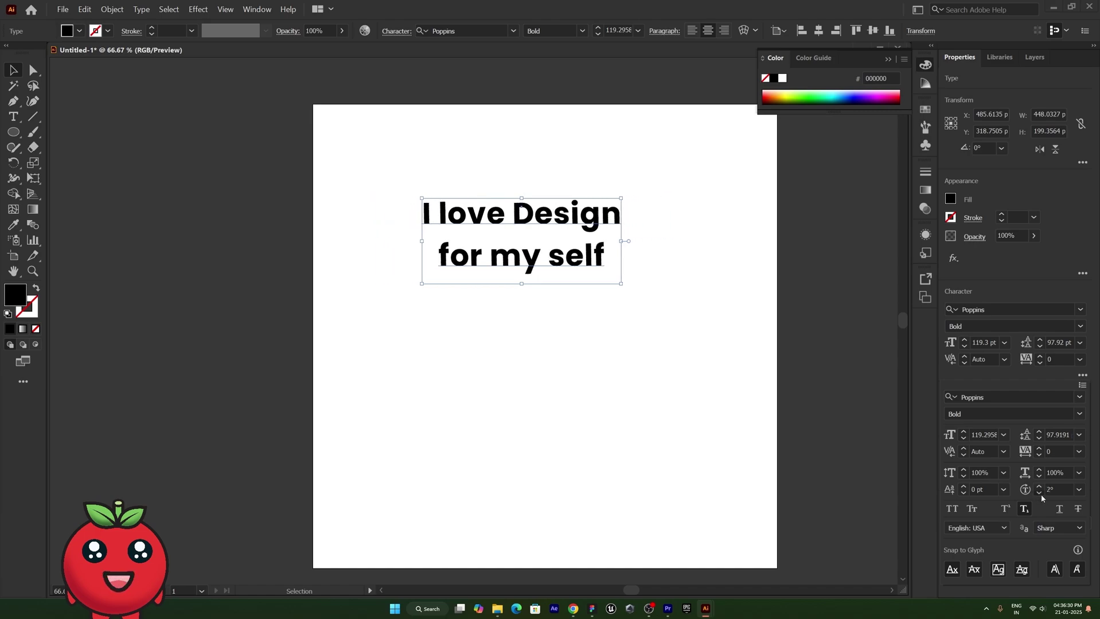
left_click(1039, 493)
left_click(1041, 493)
left_click(1040, 494)
left_click(1041, 493)
left_click(1040, 493)
left_click(1041, 493)
left_click(1042, 494)
left_click(1041, 493)
left_click(1042, 493)
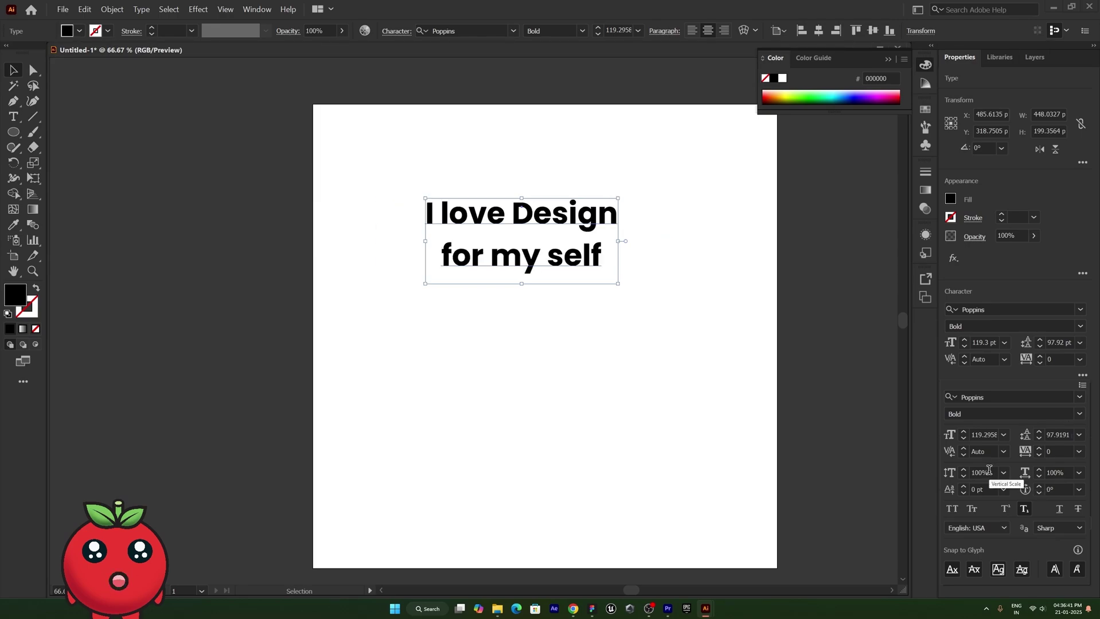
Turn off subscript for the whole text and increase its leading to 143 pt.
left_click(1024, 509)
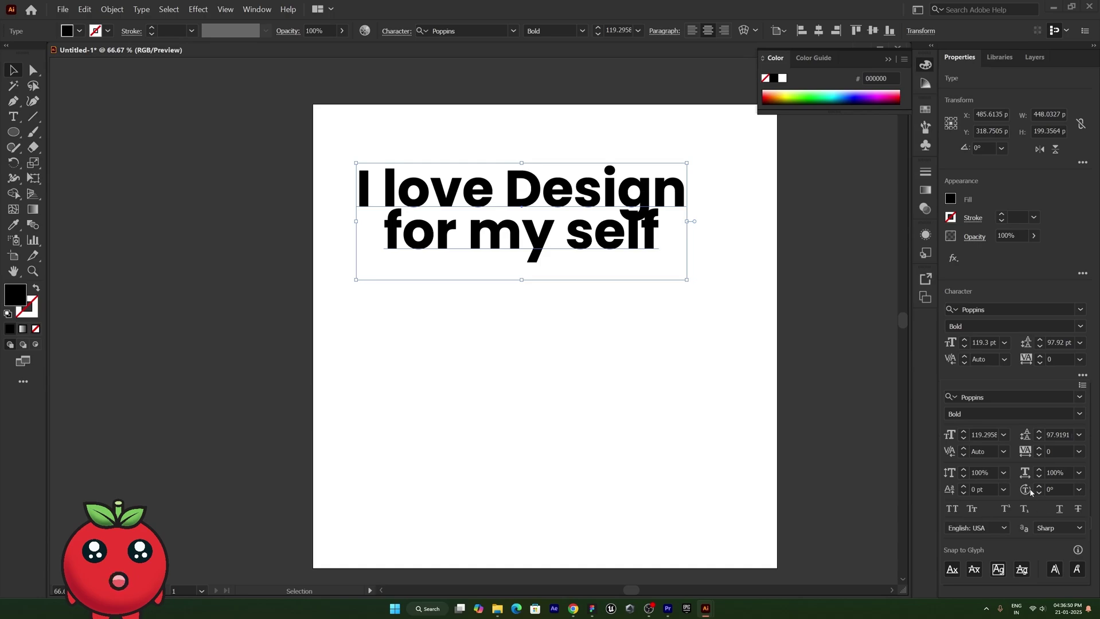
left_click(1080, 341)
left_click(1080, 343)
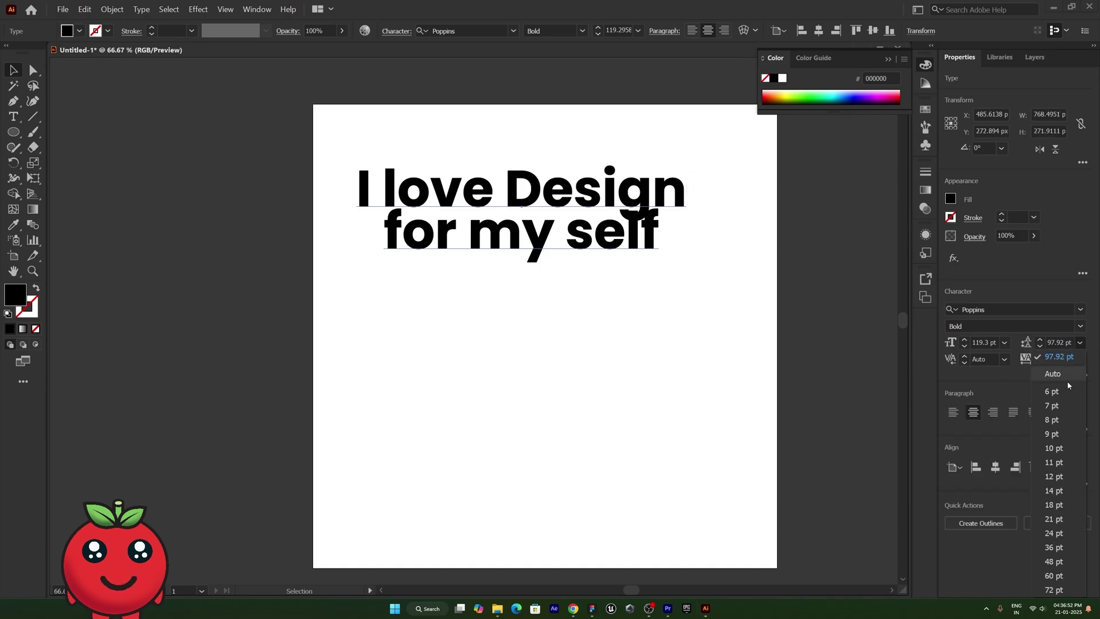
left_click(1060, 343)
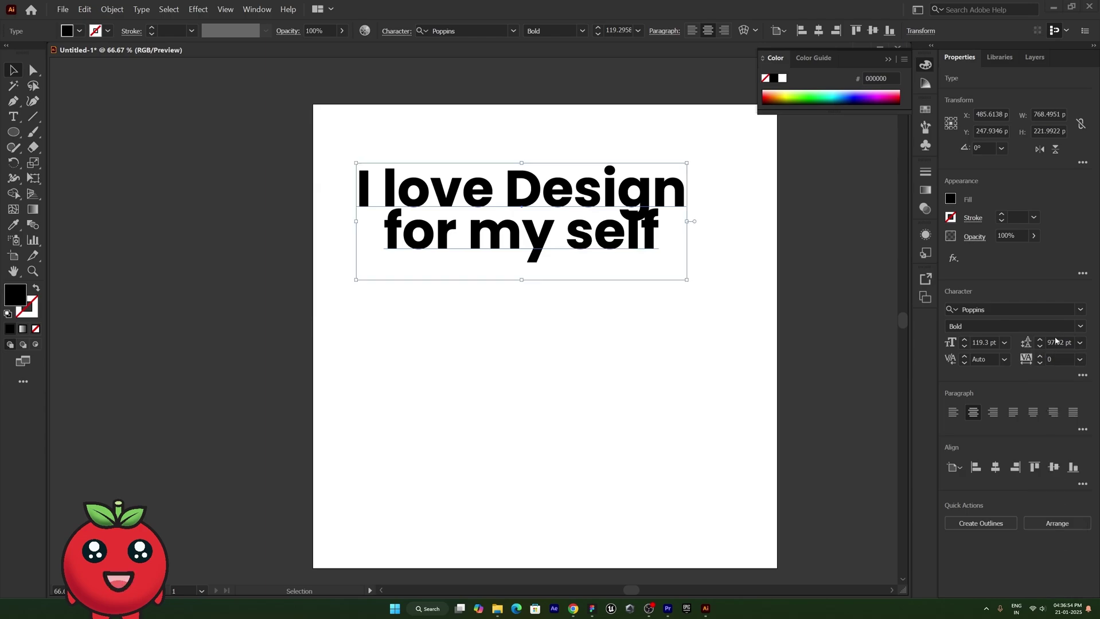
type("100")
key("Return")
scroll(1059, 342, "up", 20)
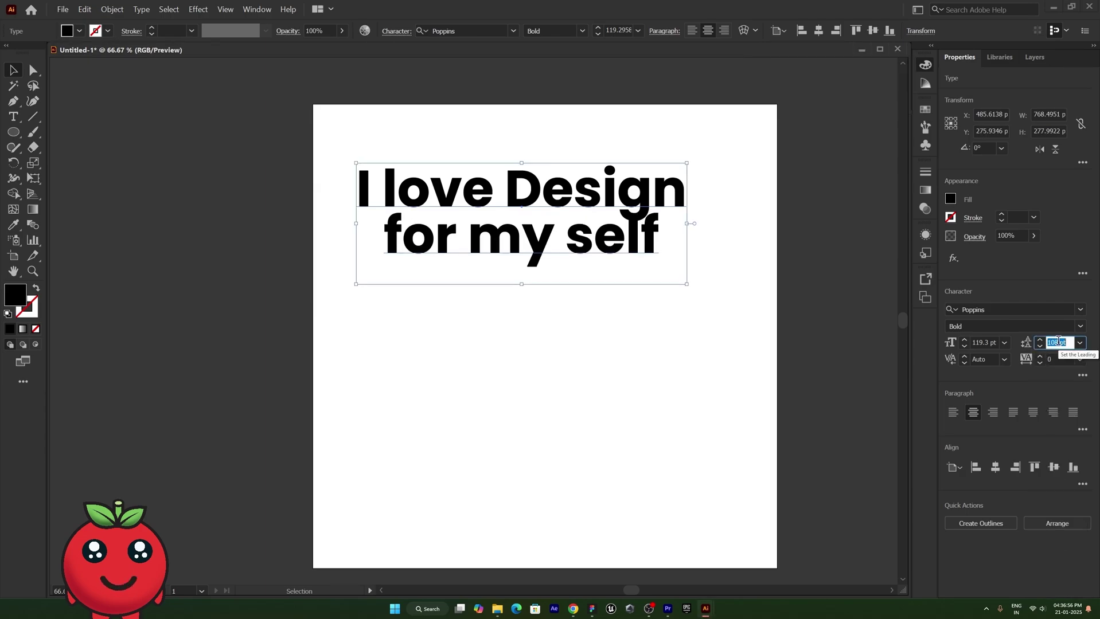
scroll(1058, 342, "up", 14)
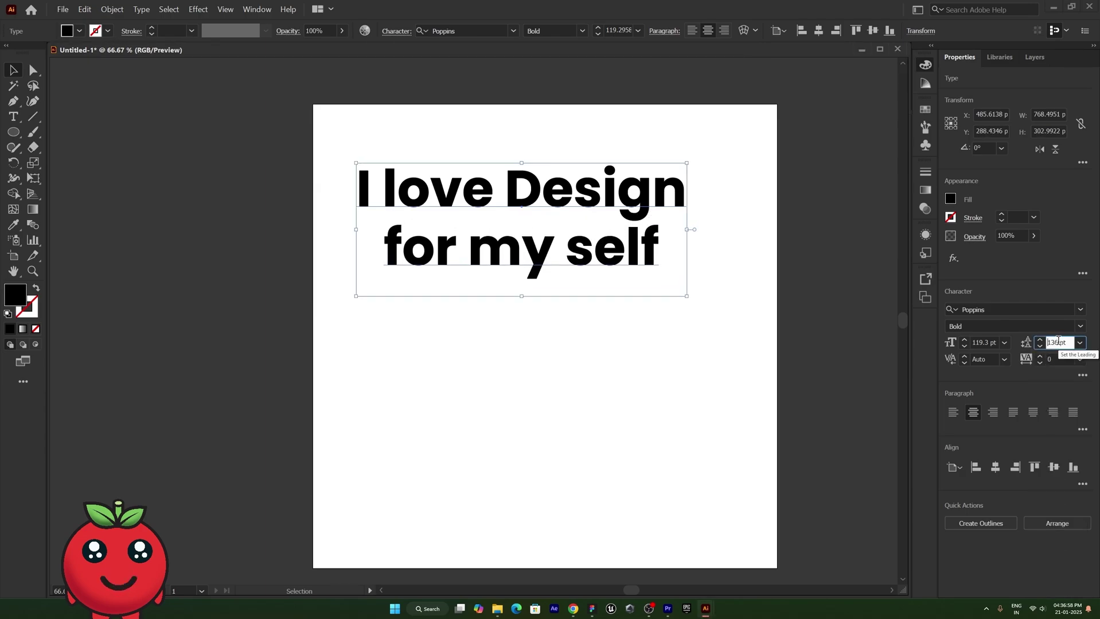
key("F6")
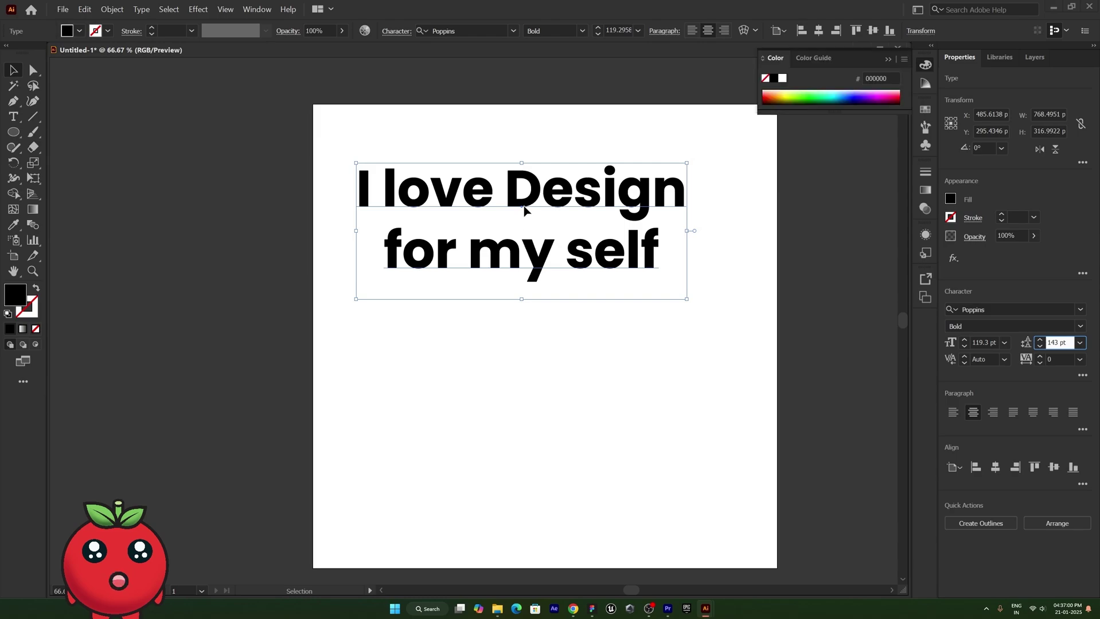
Move the text down and to the right, to about X 557 px, Y 407 px on the artboard.
left_click_drag(527, 205, 558, 253)
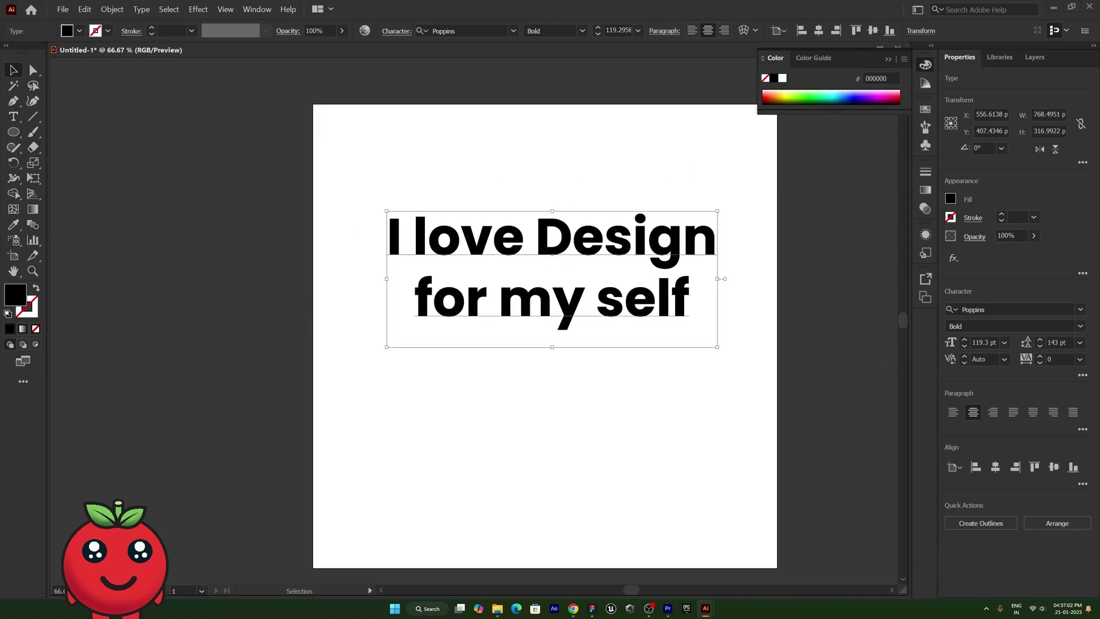
Try All Caps and Small Caps on the text, switching each off again.
left_click(1082, 376)
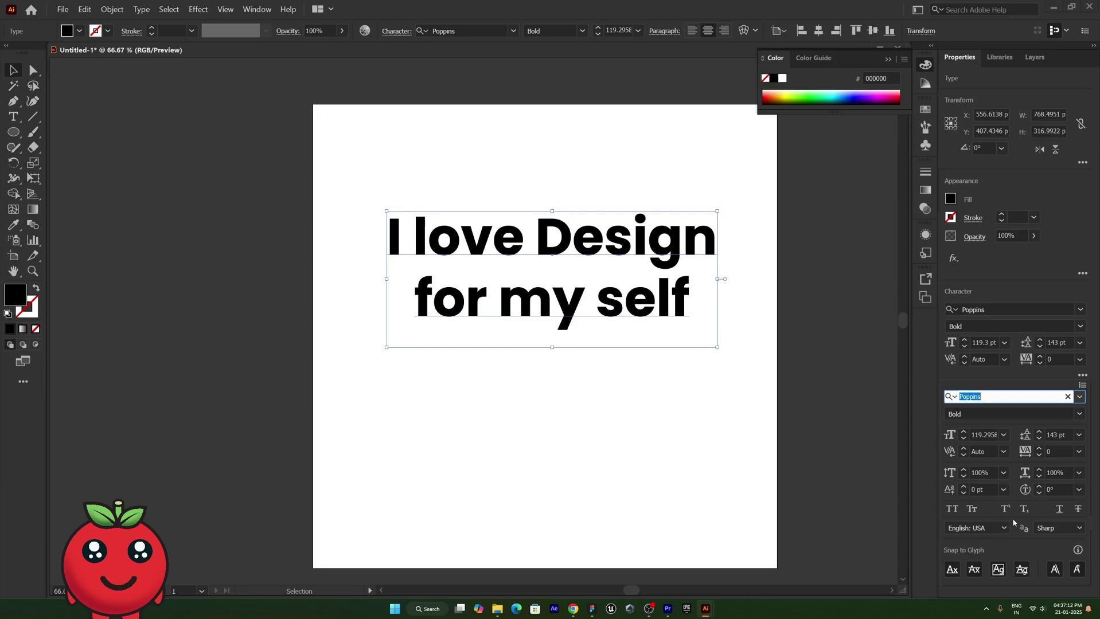
left_click(953, 510)
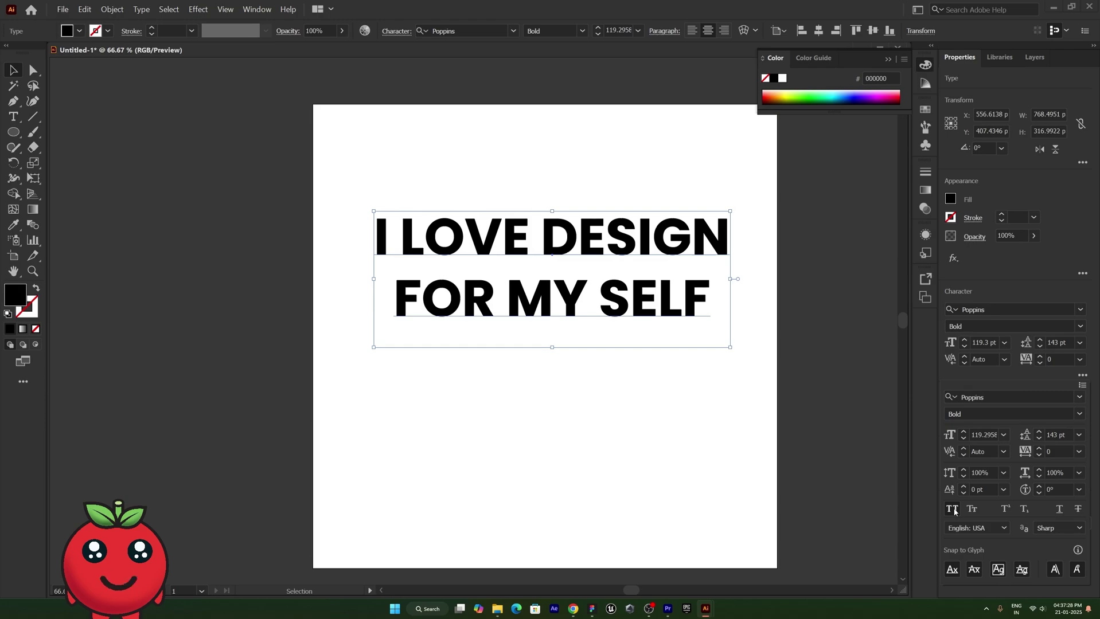
left_click(953, 510)
left_click(972, 510)
left_click(972, 510)
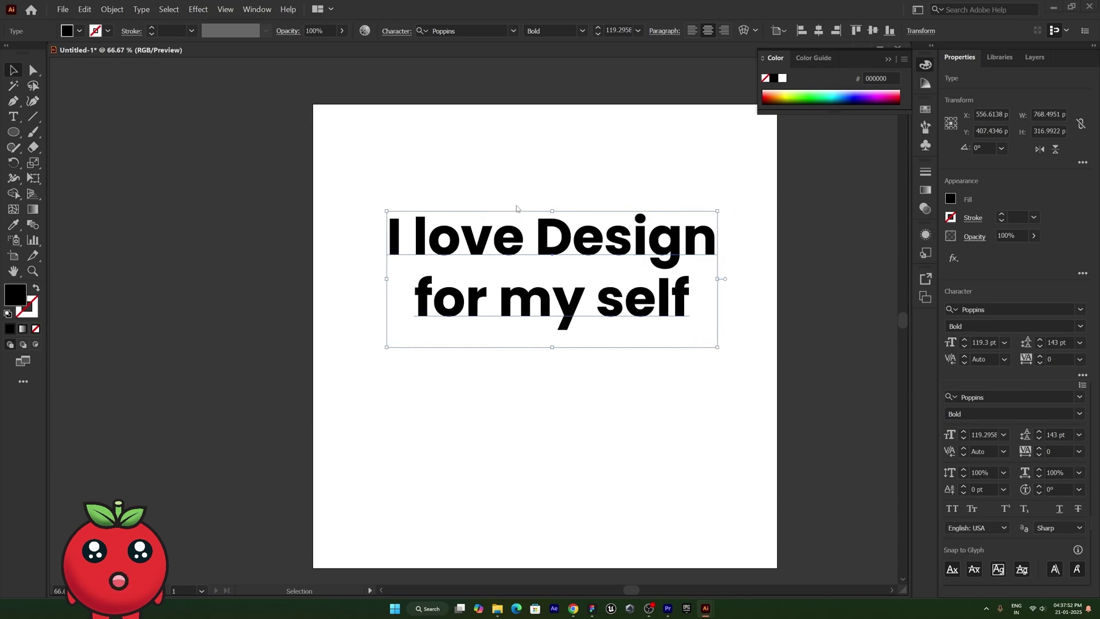
left_click(443, 492)
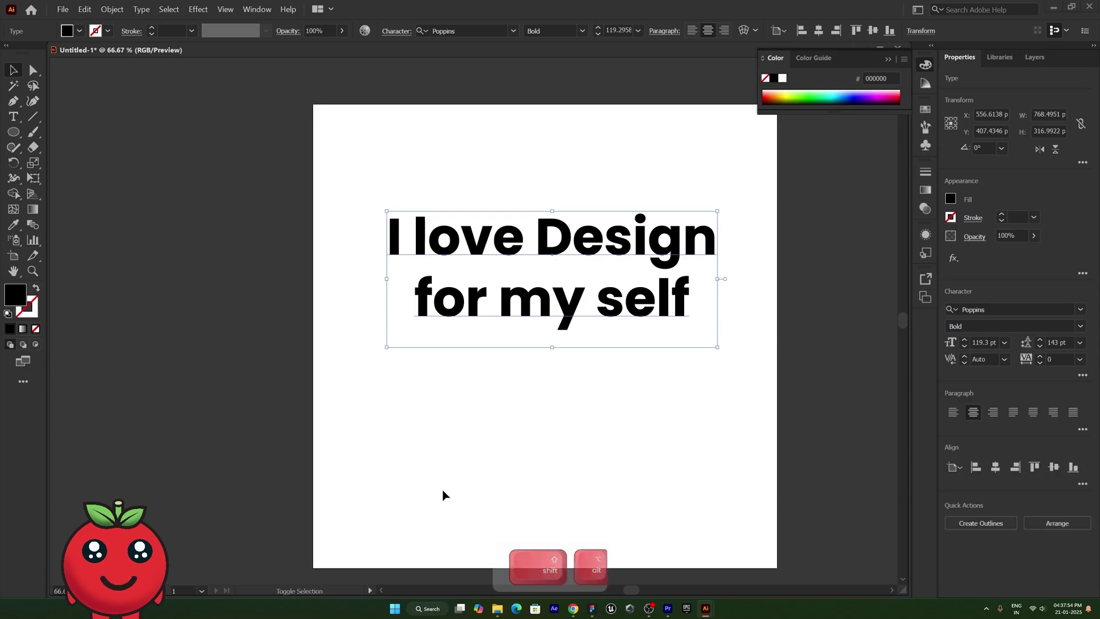
Duplicate the two-line text about 326 px straight below the original and replace the copy's content with "A2".
left_click_drag(504, 300, 504, 441)
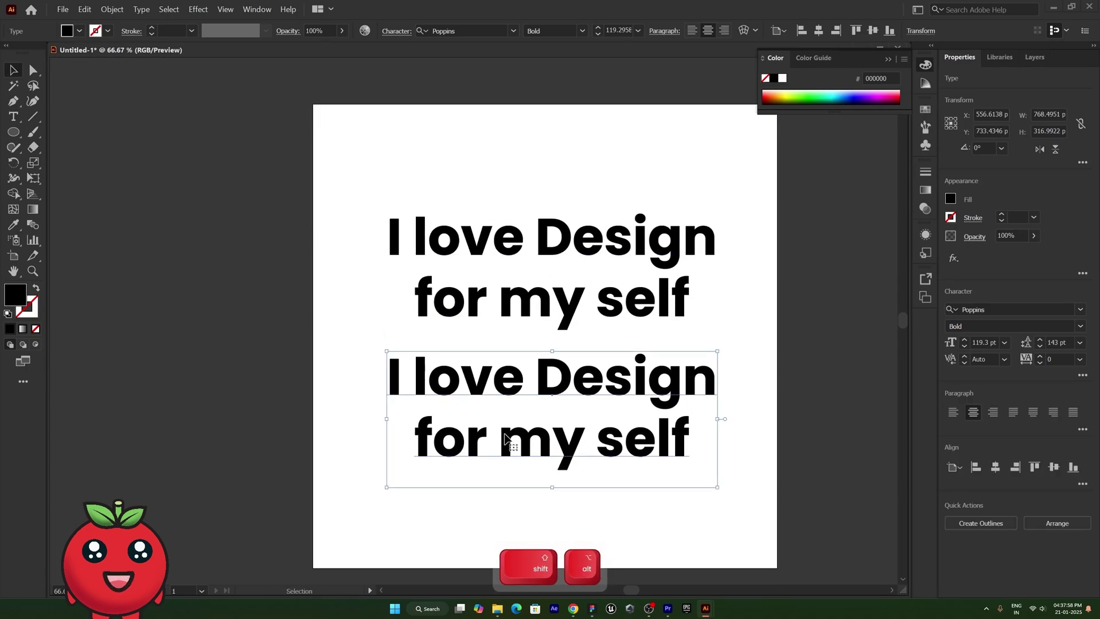
type("a")
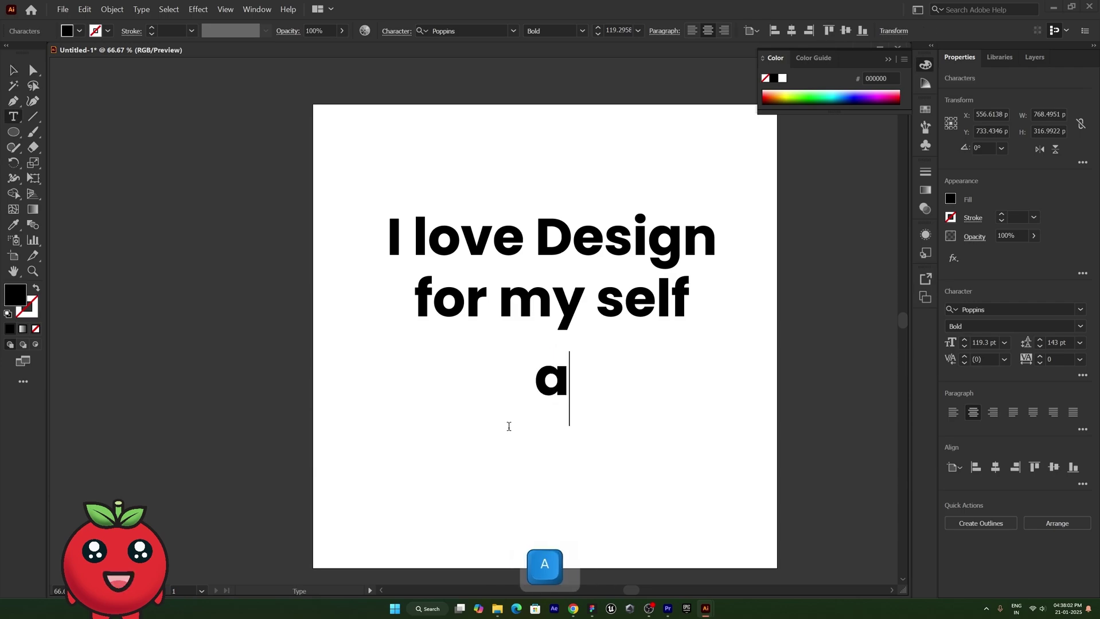
key("BackSpace")
type("A1")
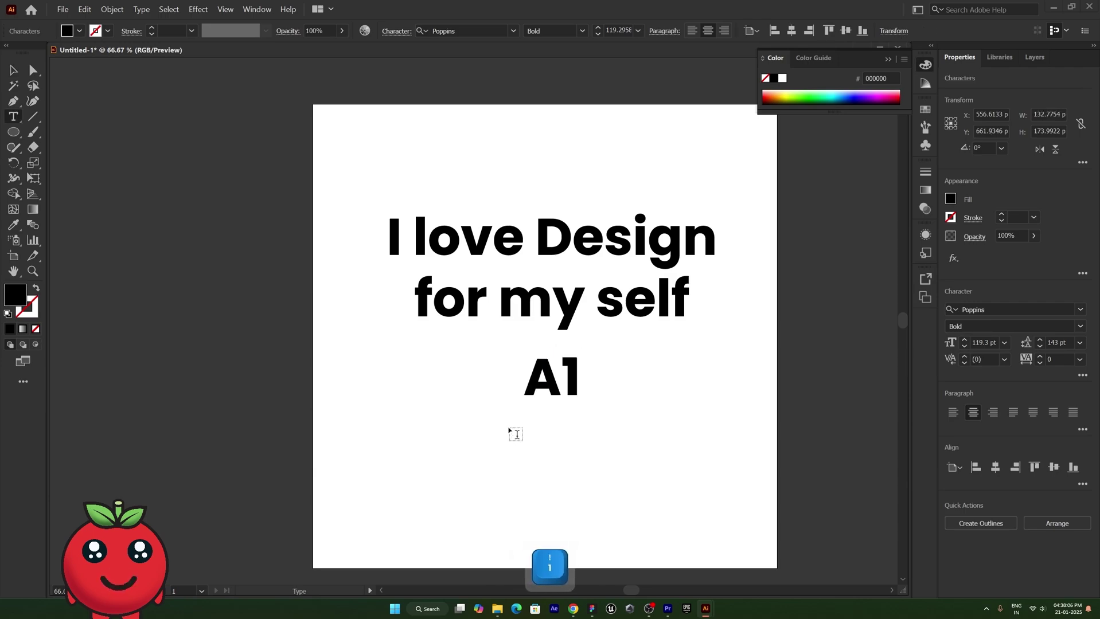
key("BackSpace")
type("2")
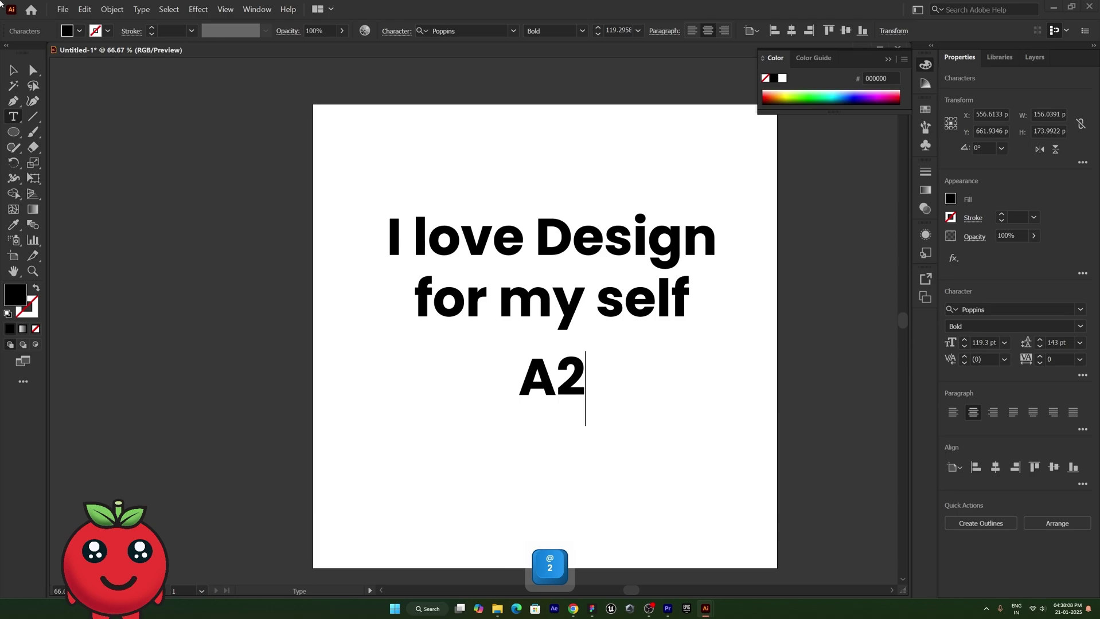
Move the A2 text left to about X 260 px, Y 656 px and duplicate it about 466 px straight to the right.
left_click(13, 69)
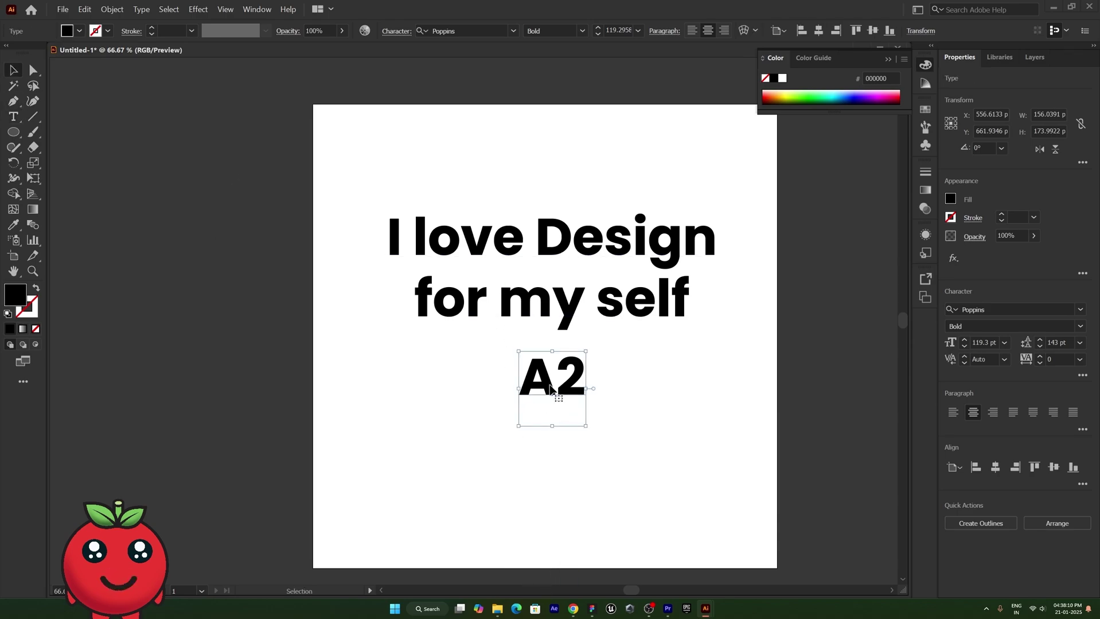
left_click_drag(529, 387, 621, 387)
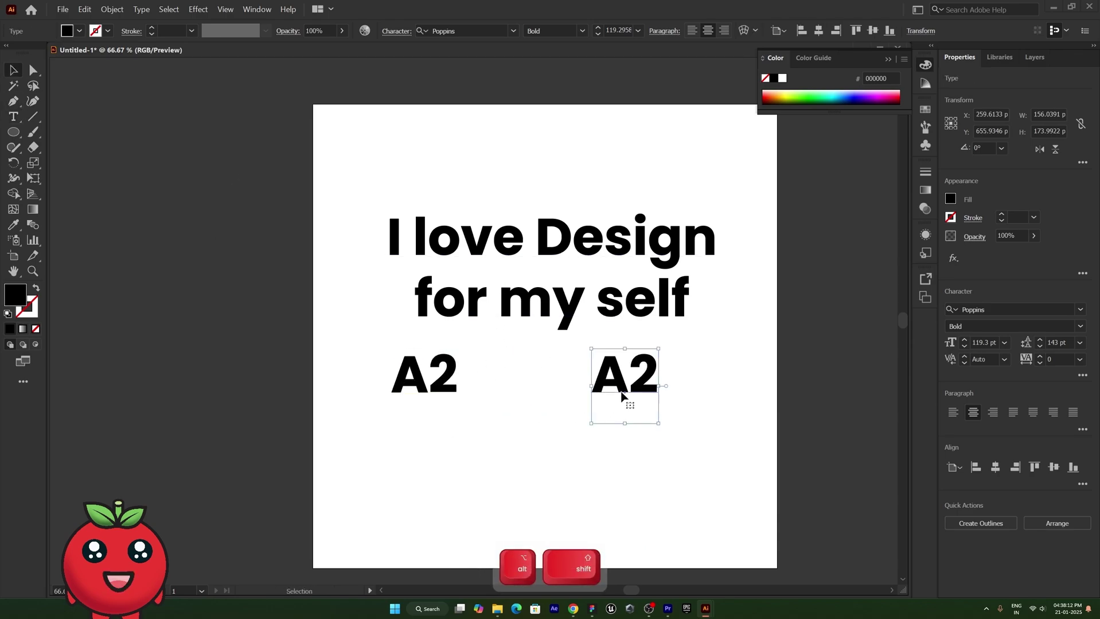
Replace the content of the right-hand A2 copy with "H2O", using a capital O, and finish editing the text.
key("t")
left_click(630, 387)
type("o")
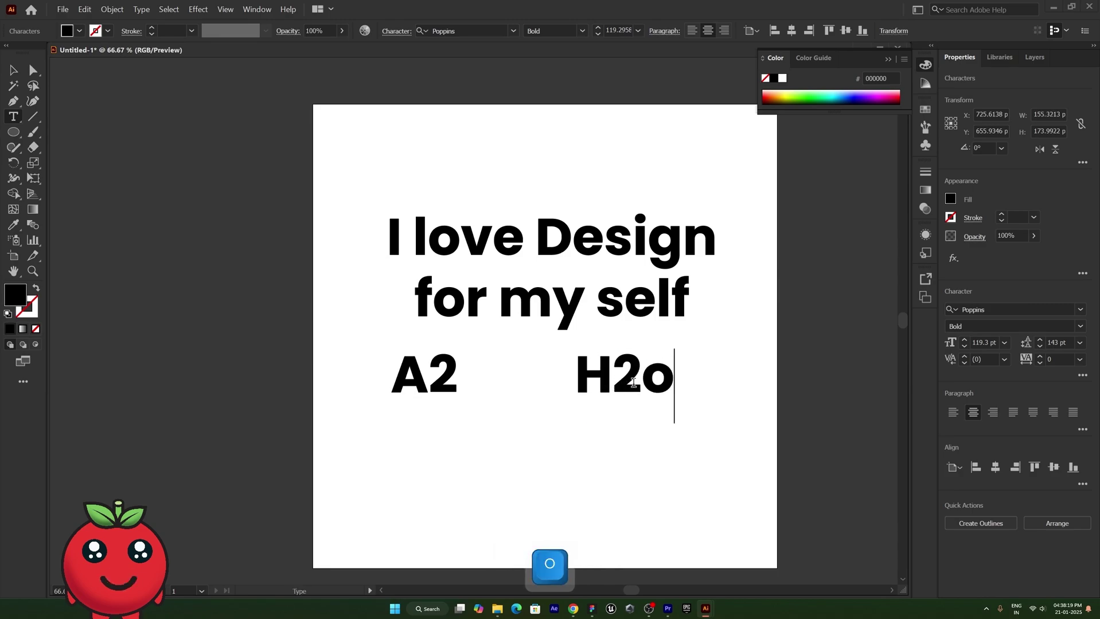
key("BackSpace")
type("O")
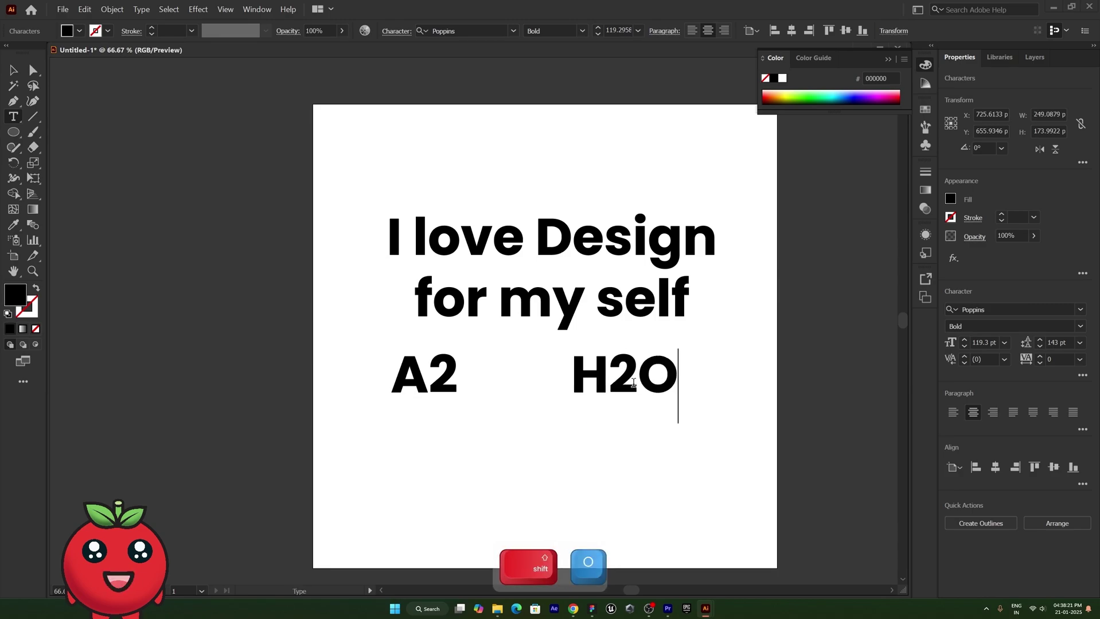
left_click(14, 69)
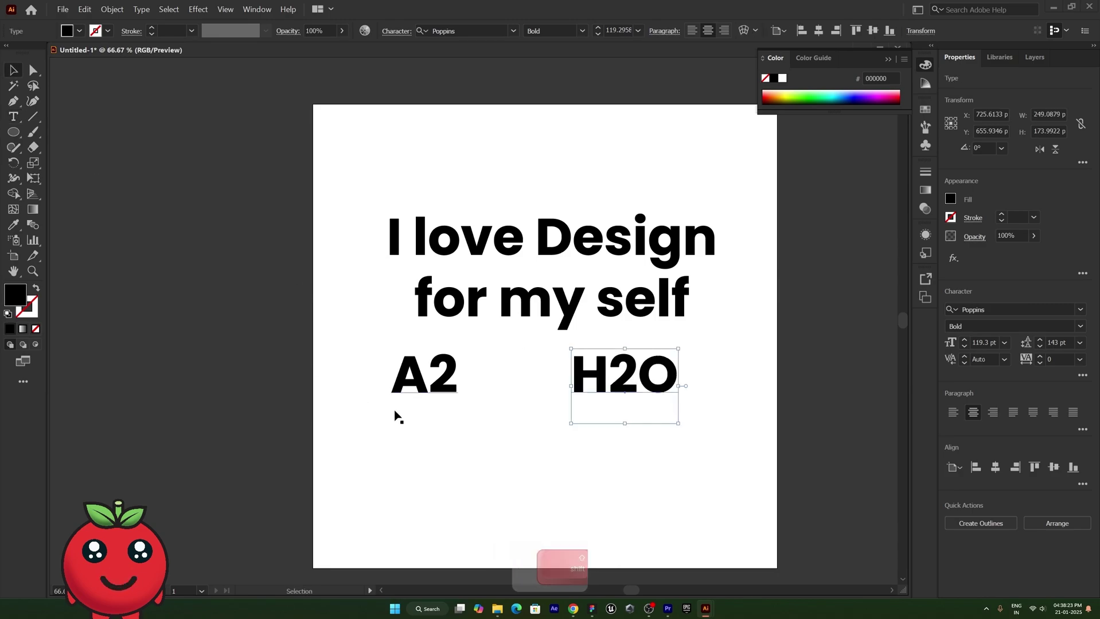
Try reducing only the 2 in the A2 text to a font size of 50 pt.
left_click(440, 361)
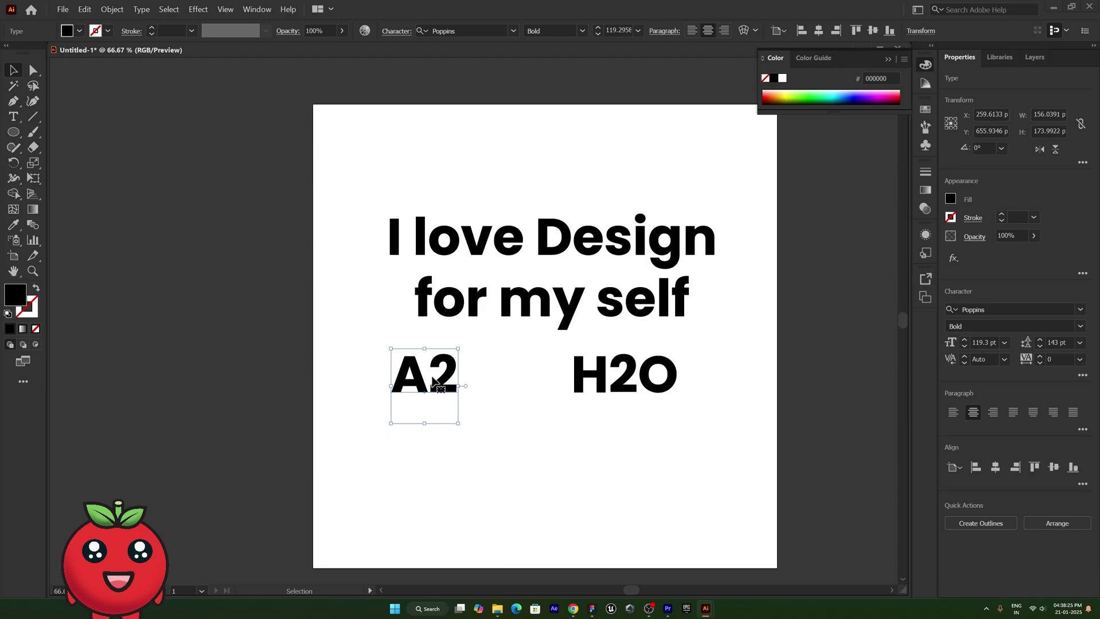
double_click(434, 381)
left_click_drag(430, 379, 457, 380)
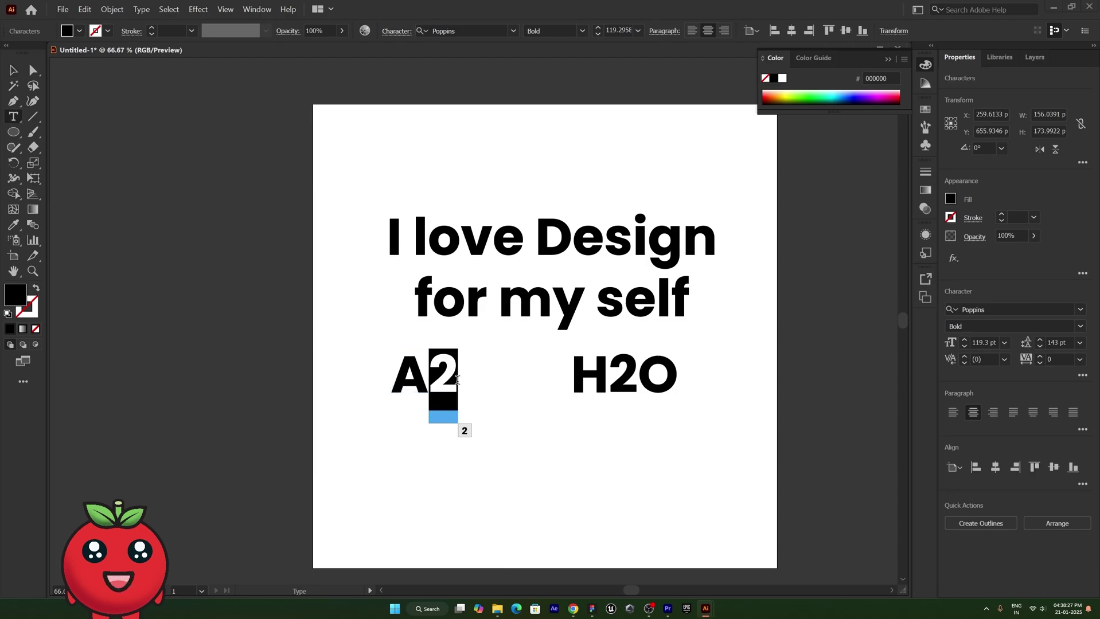
left_click(964, 340)
left_click(964, 340)
left_click(964, 341)
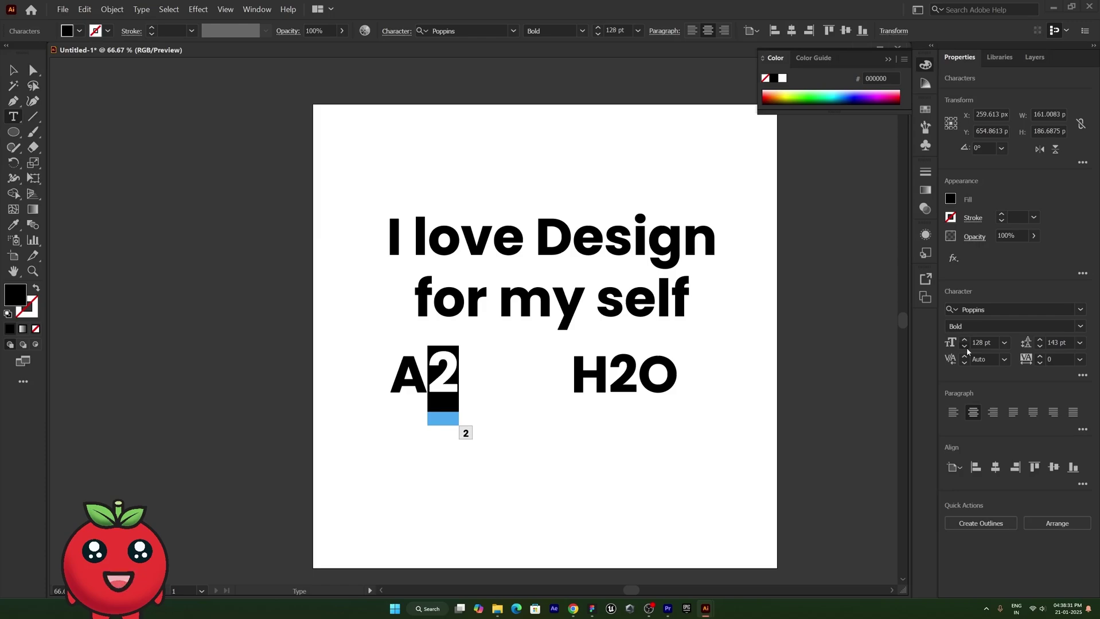
left_click(964, 341)
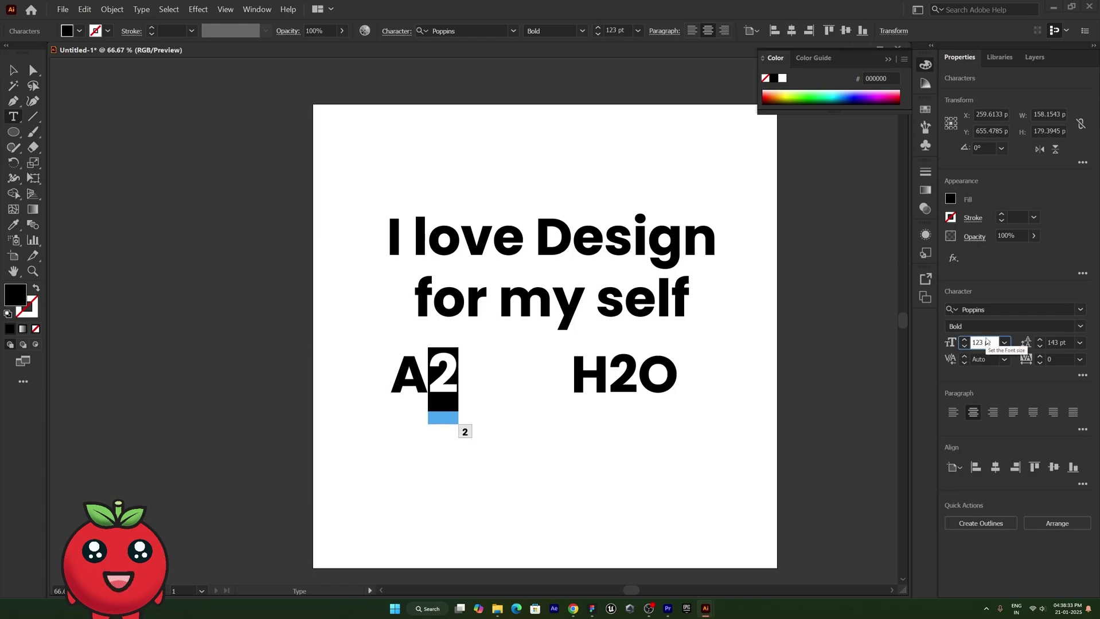
left_click(989, 342)
key("BackSpace")
key("BackSpace")
key("BackSpace")
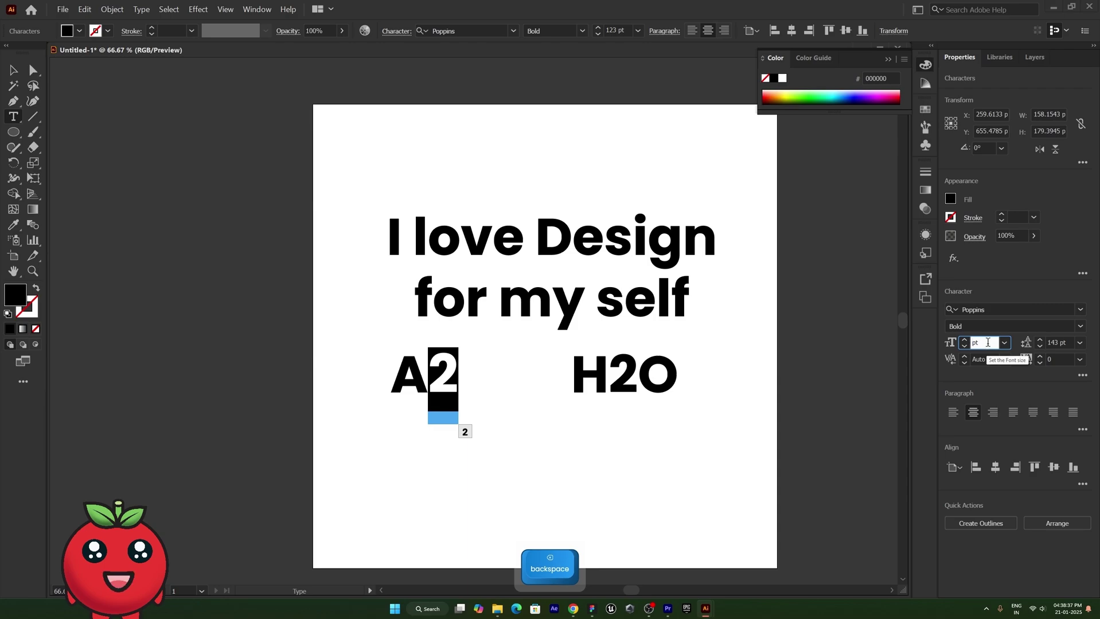
type("50")
key("Return")
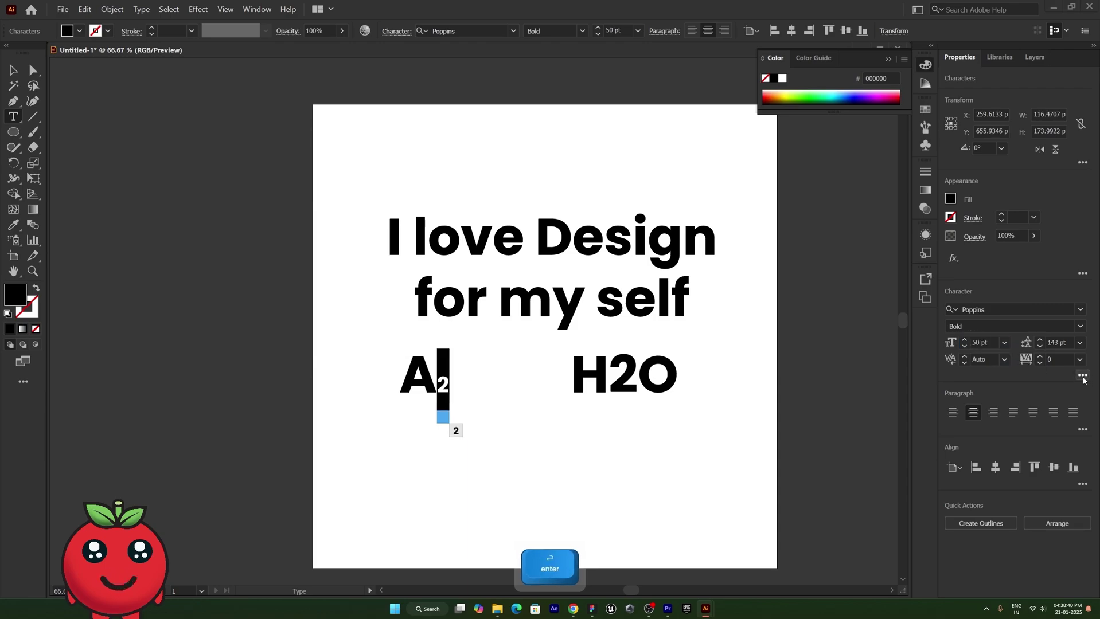
Try raising the small 2 beside the A with a 47 pt baseline shift, and retype the character.
left_click(964, 487)
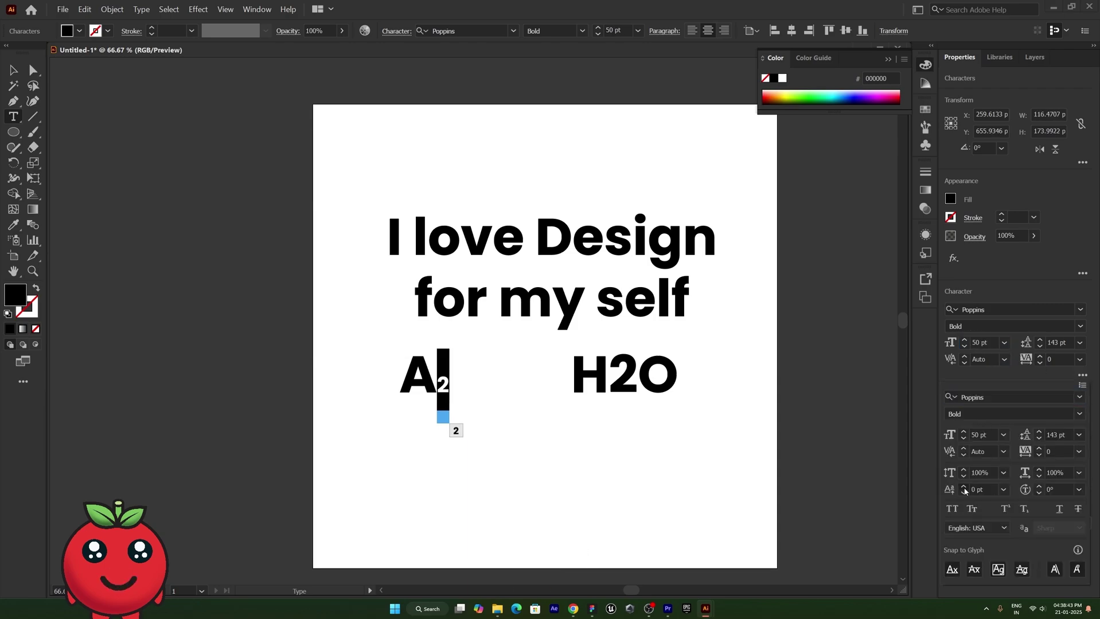
left_click_drag(964, 488, 963, 489)
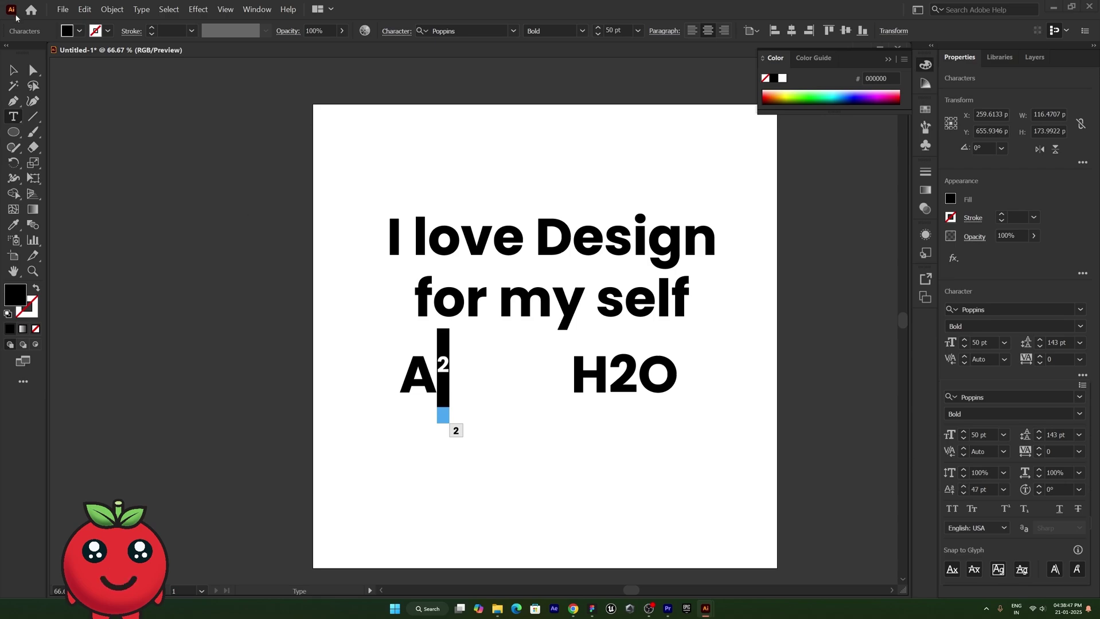
key("BackSpace")
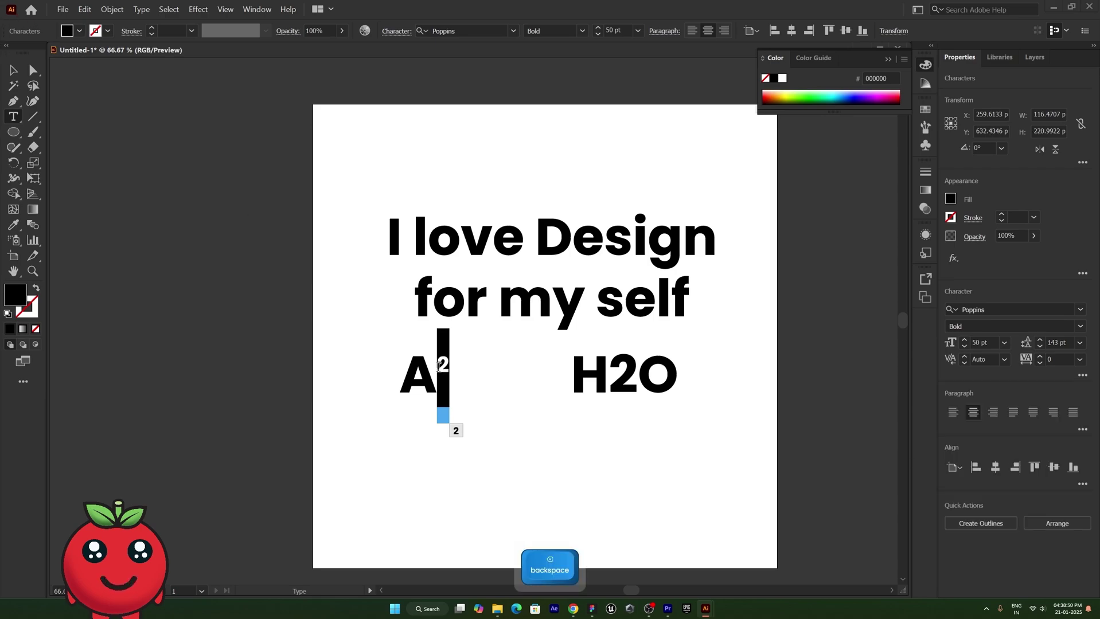
left_click(439, 370)
key("Delete")
type("2")
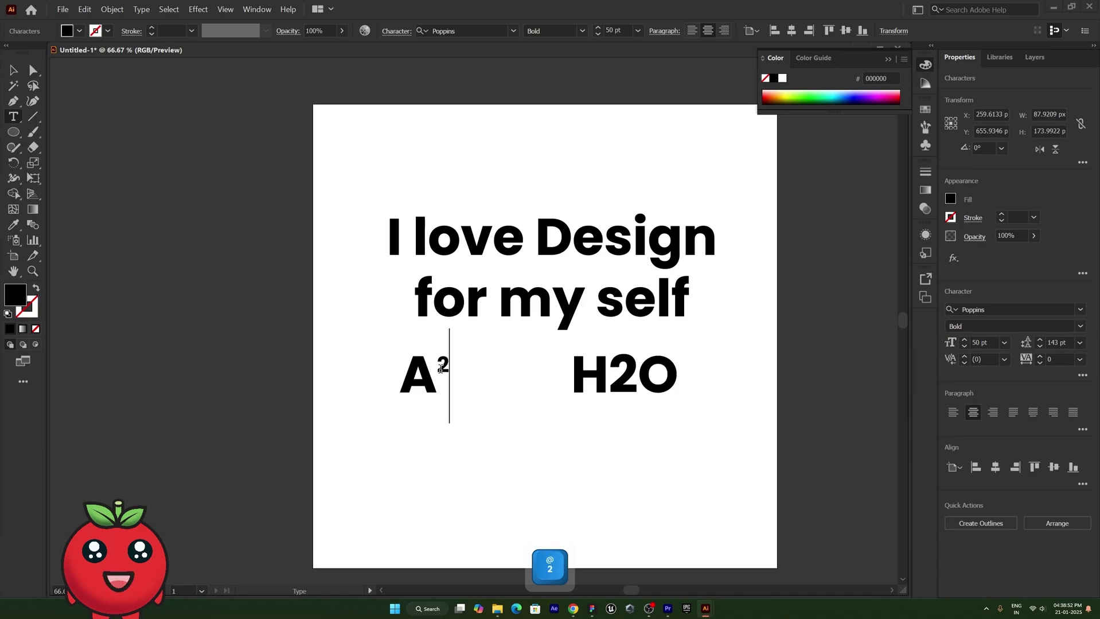
key("BackSpace")
type("2")
key("Escape")
Apply Superscript to only the 2 in the A2 text.
double_click(437, 386)
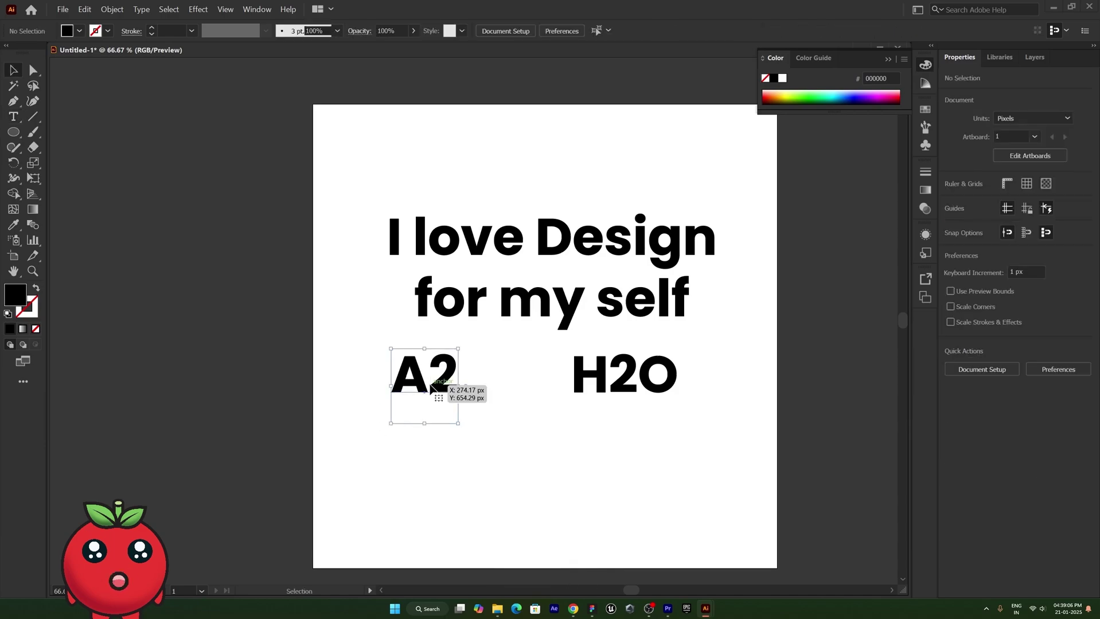
left_click_drag(396, 376, 495, 378)
left_click_drag(427, 367, 474, 372)
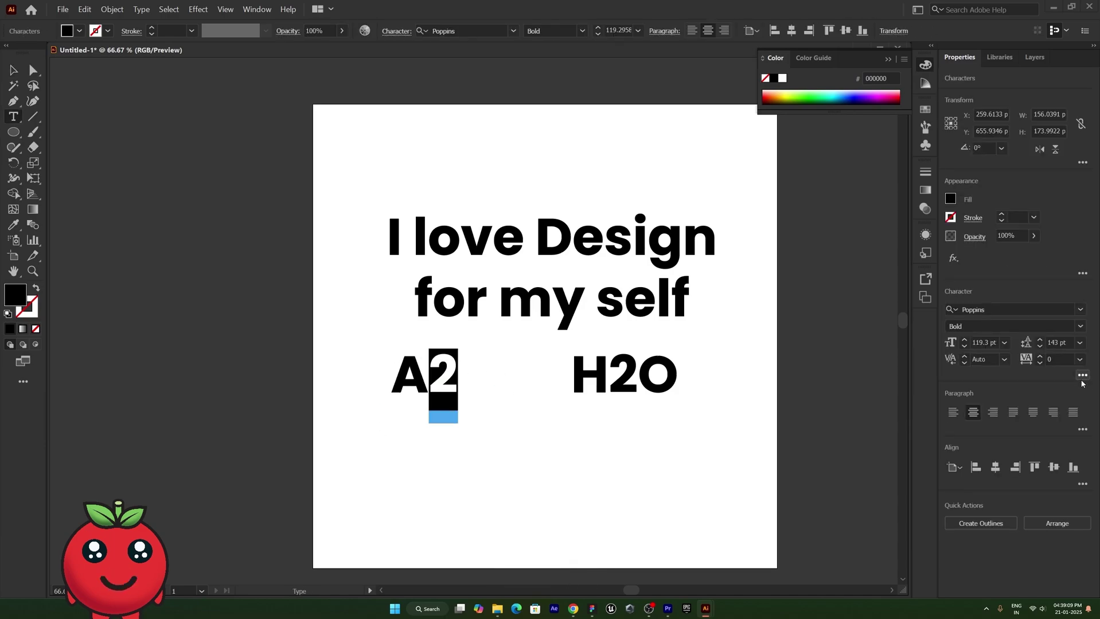
left_click(1083, 377)
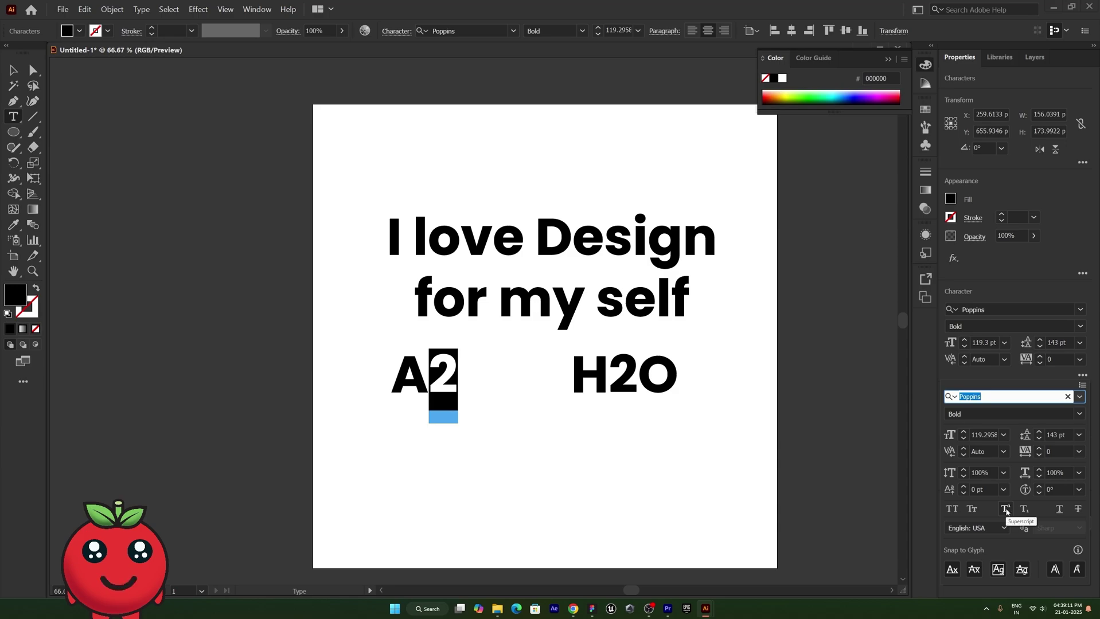
left_click(1005, 510)
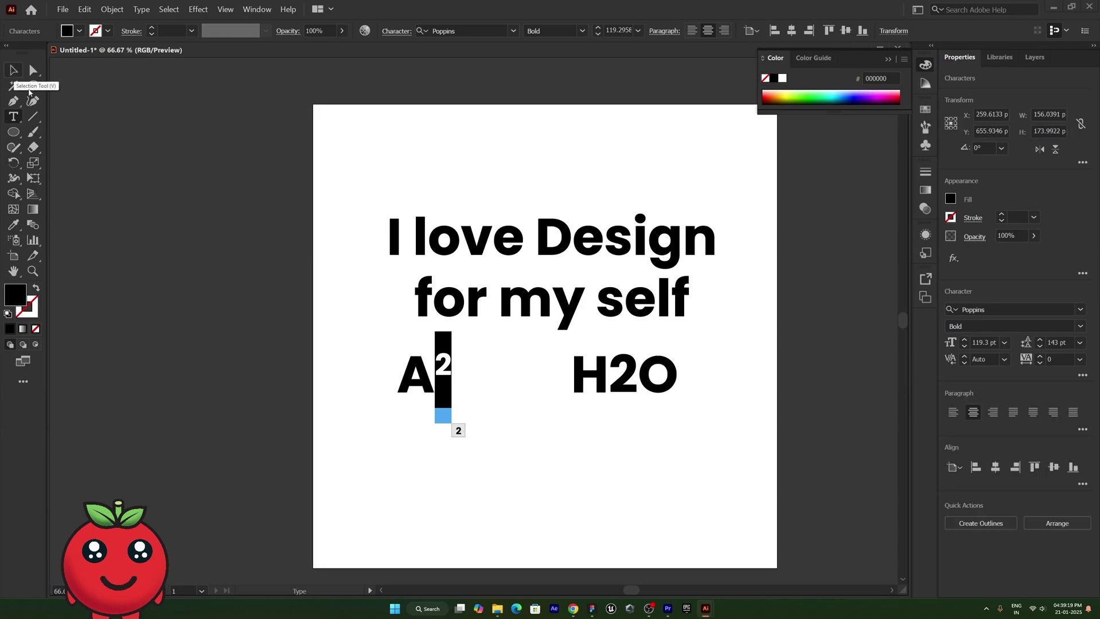
Apply Subscript to only the 2 in the H2O text and deselect the text.
left_click_drag(635, 374, 606, 374)
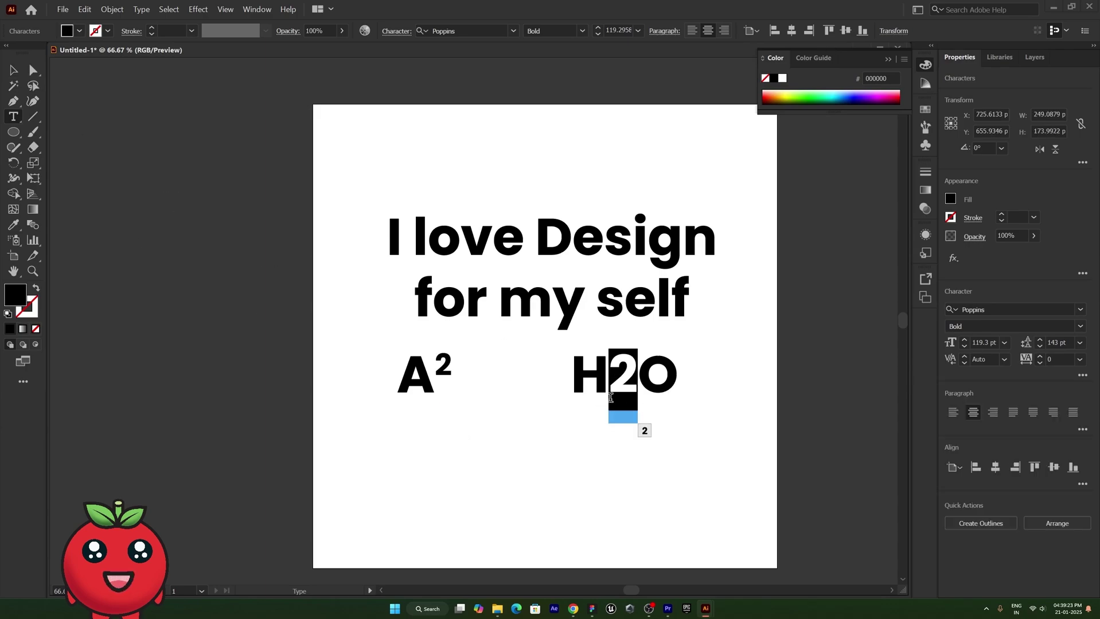
left_click(1082, 375)
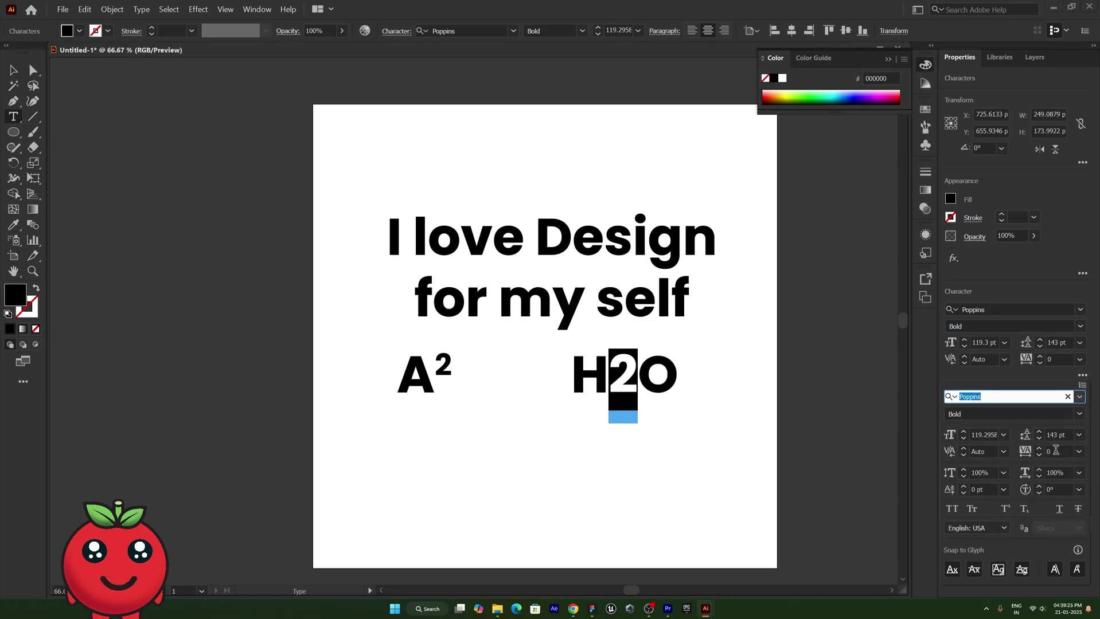
left_click(1025, 509)
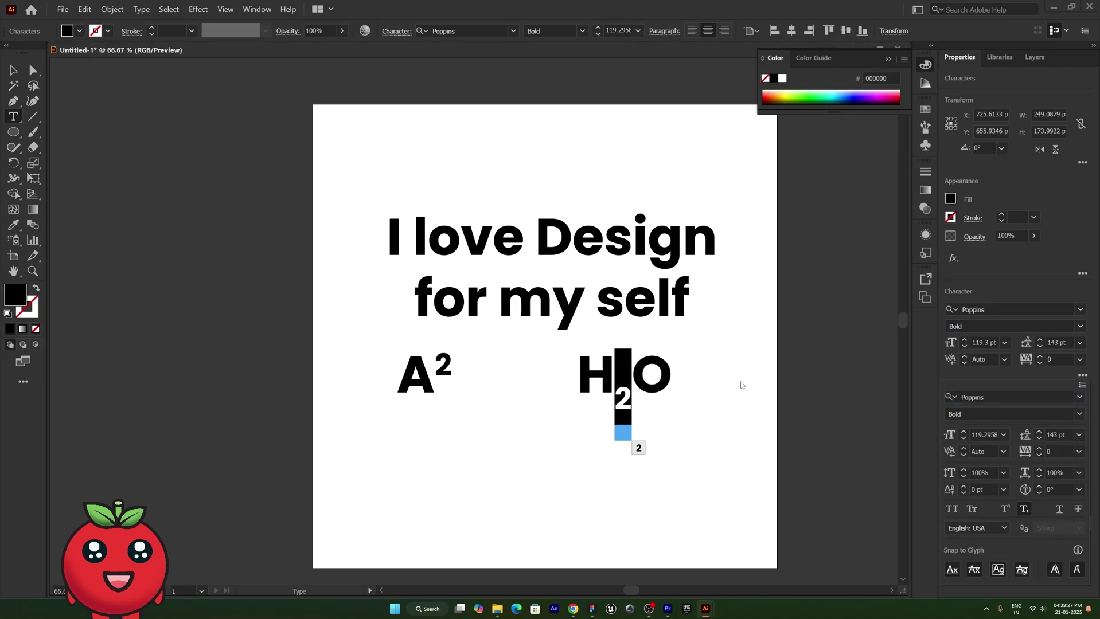
left_click(13, 70)
left_click(283, 257)
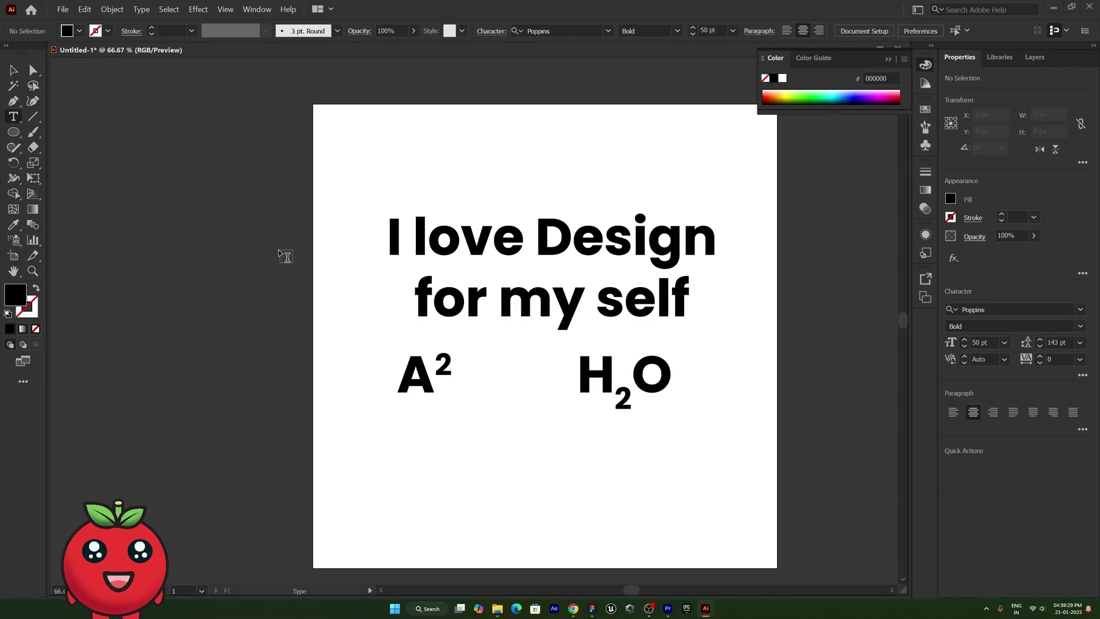
Try Underline and Strikethrough on the two-line "I love Design for my self" text, switching each off again.
left_click(632, 238)
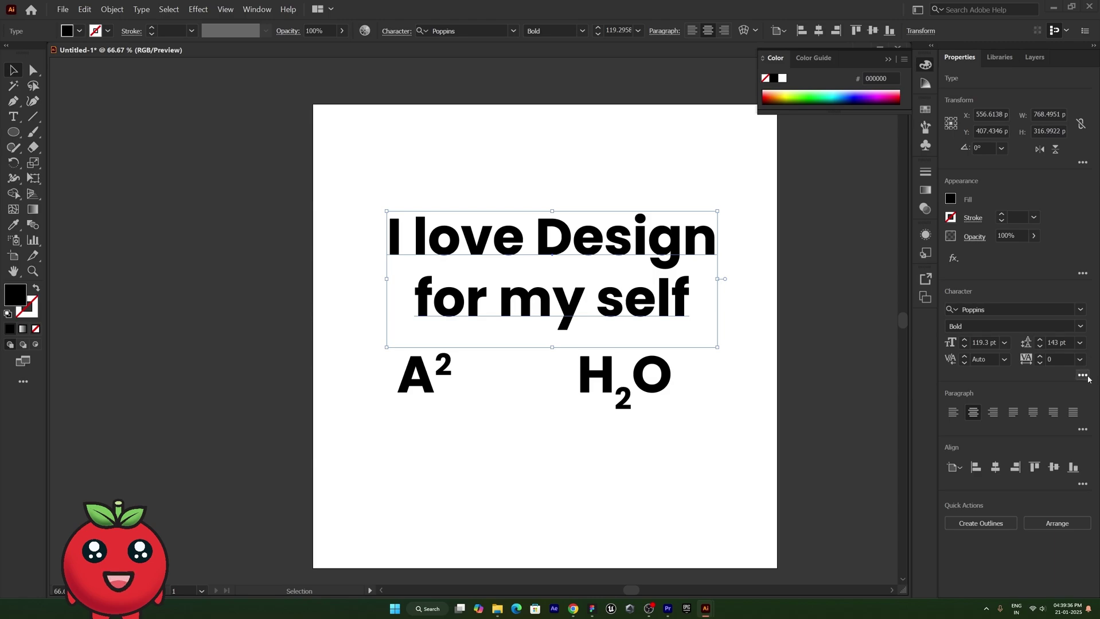
left_click(1059, 511)
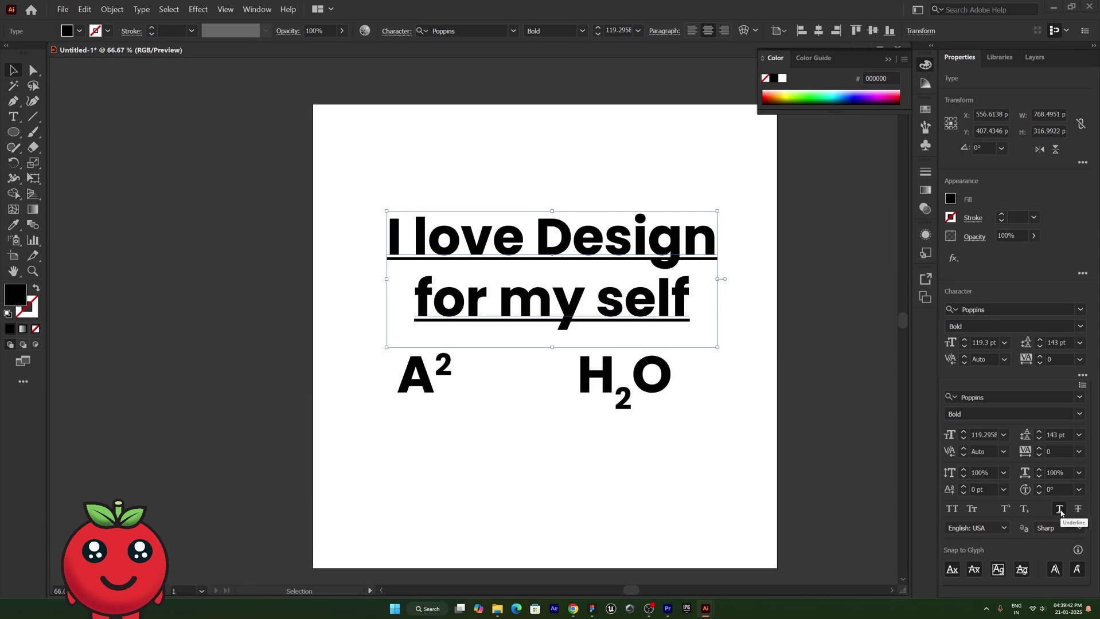
left_click(1059, 510)
left_click(1078, 510)
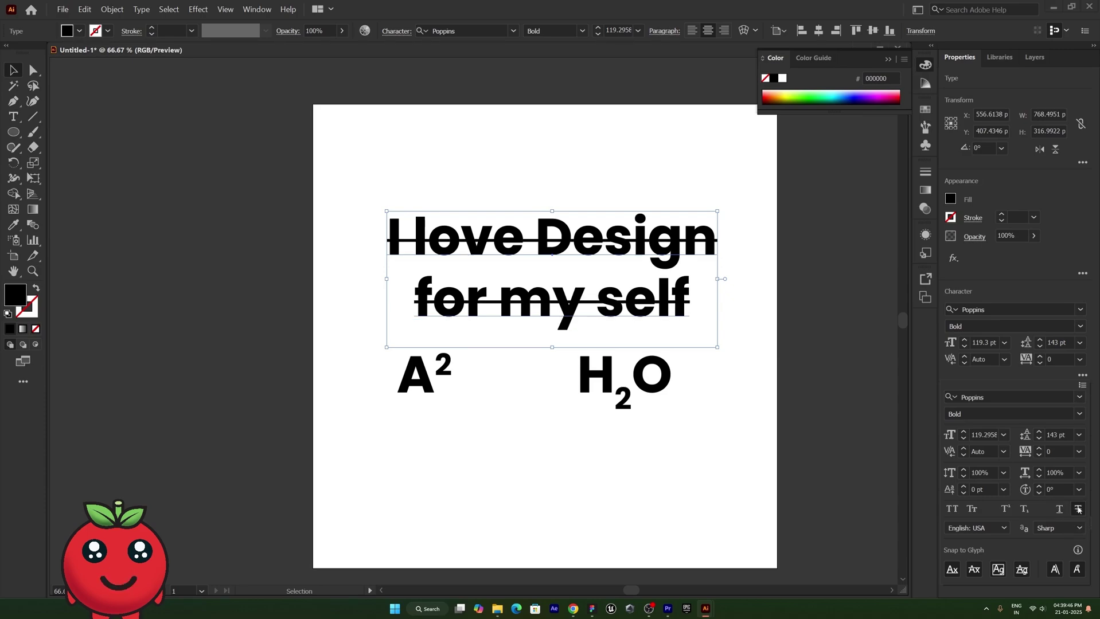
left_click(1078, 510)
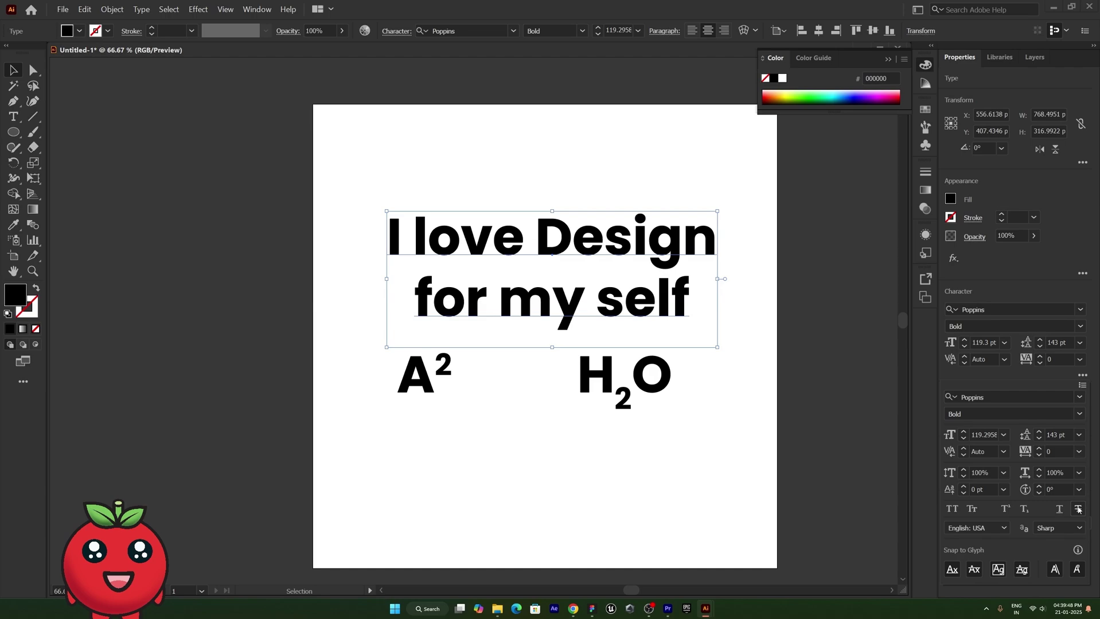
left_click(1078, 510)
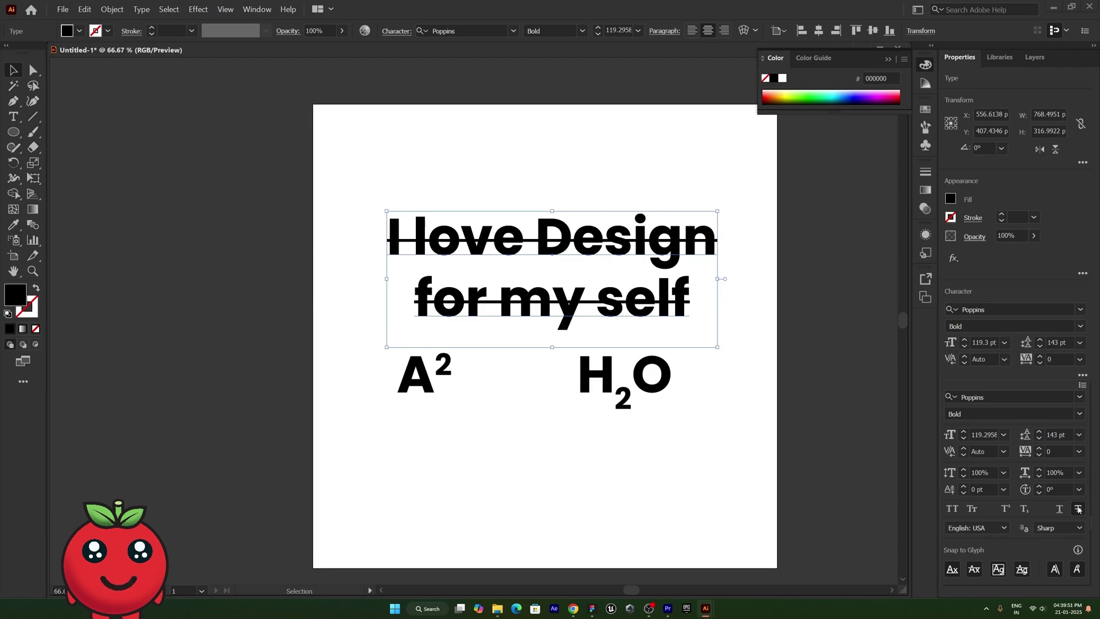
left_click(1079, 510)
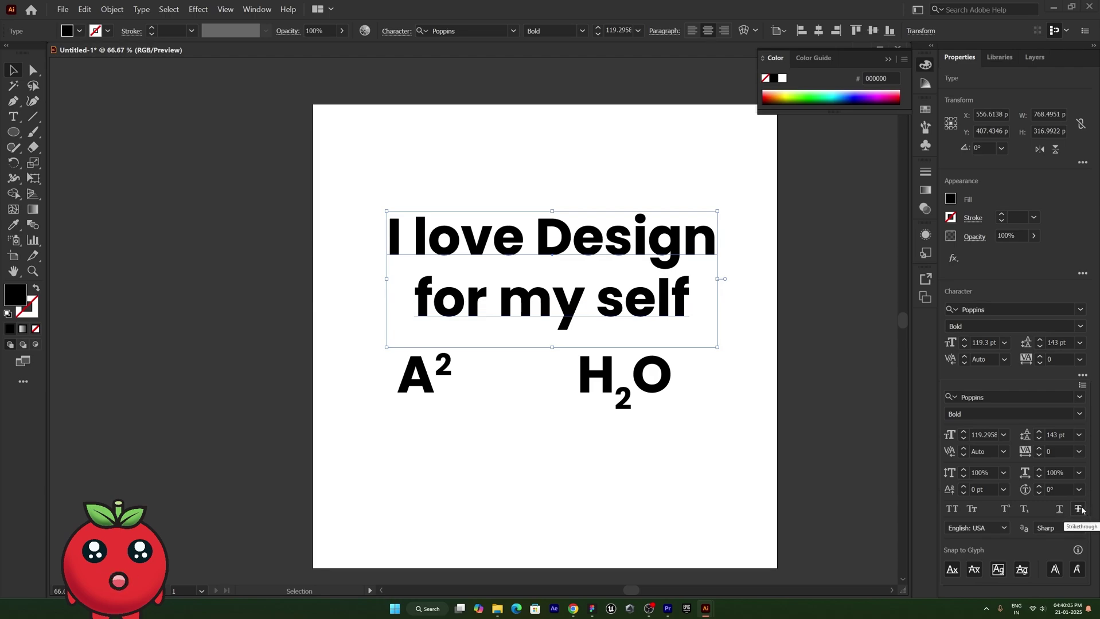
Review the additional paragraph options, such as indents, paragraph spacing and hyphenation, for the two-line text.
left_click(1082, 377)
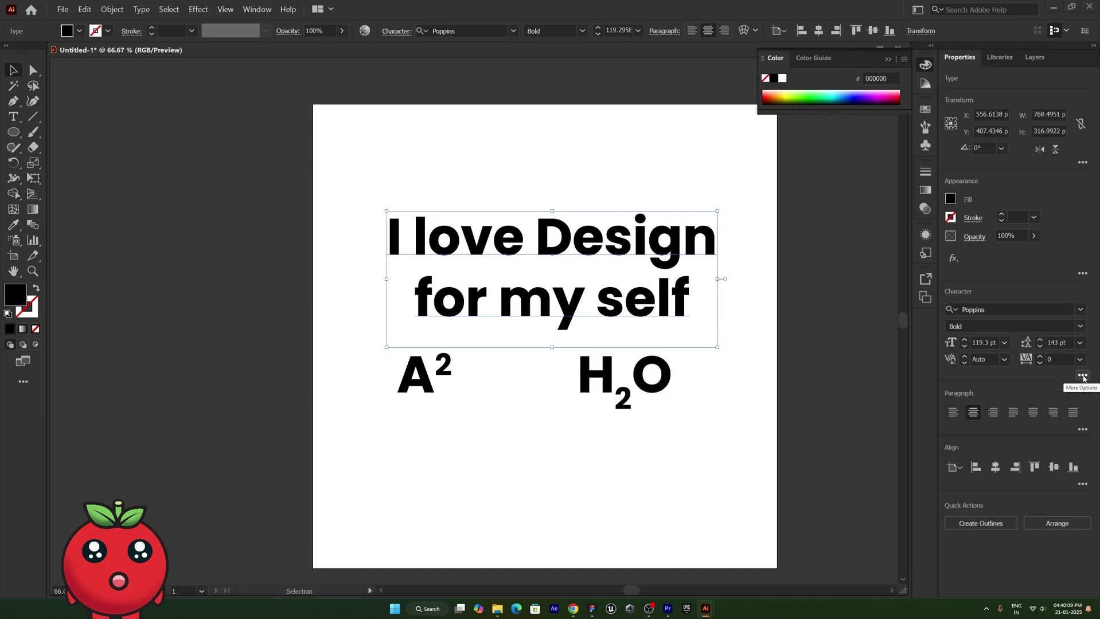
left_click(1083, 430)
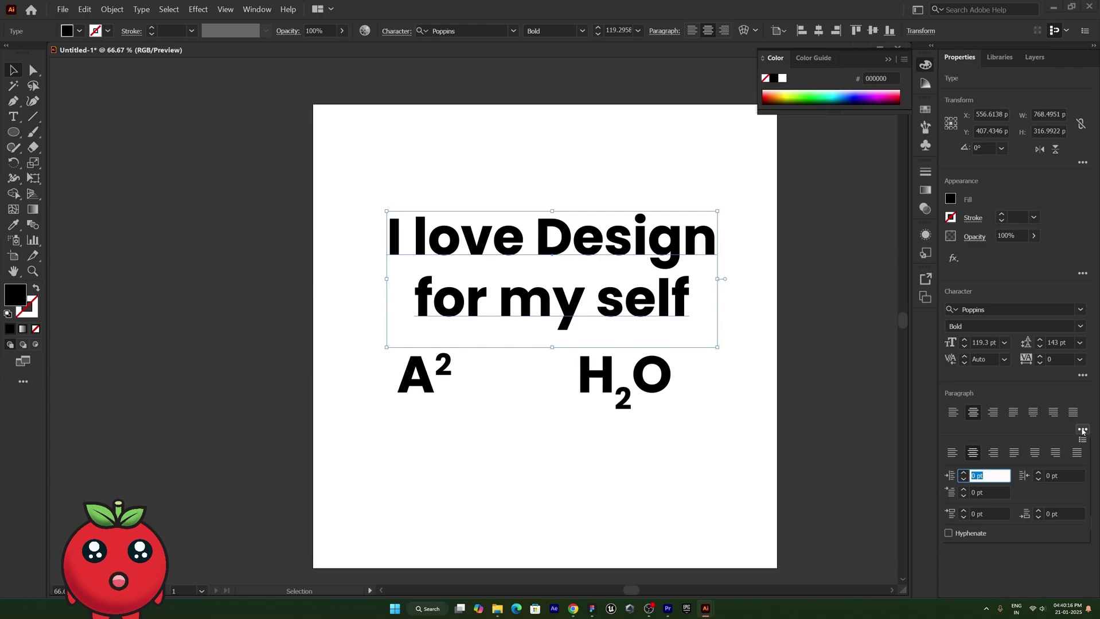
left_click(387, 242)
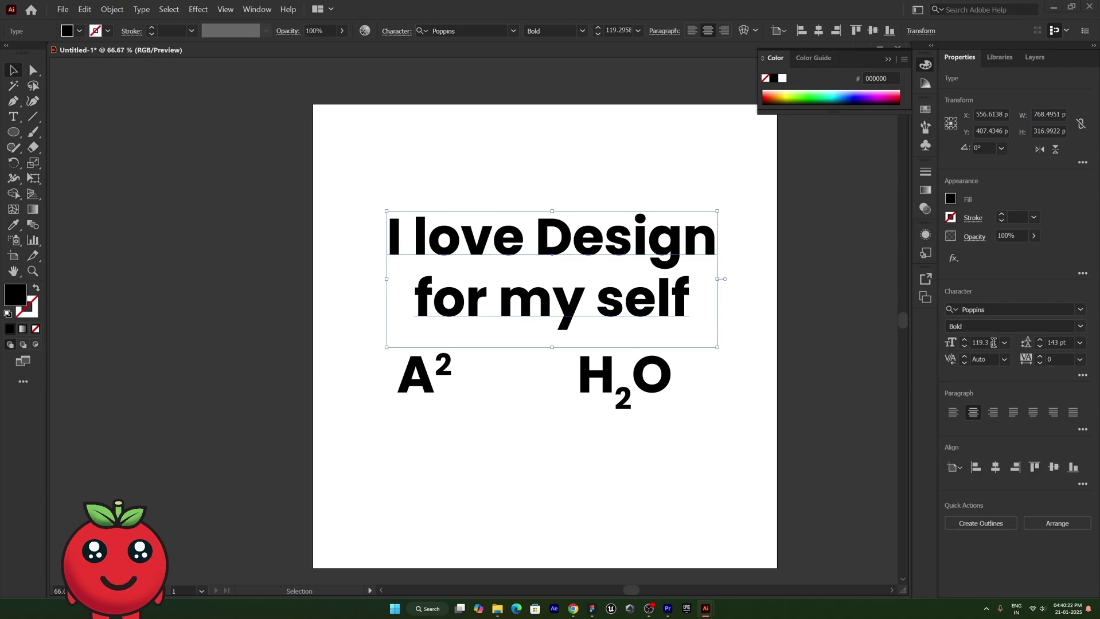
Set the font size of the two-line "I love Design for my self" text to 20 pt.
left_click_drag(993, 342, 964, 342)
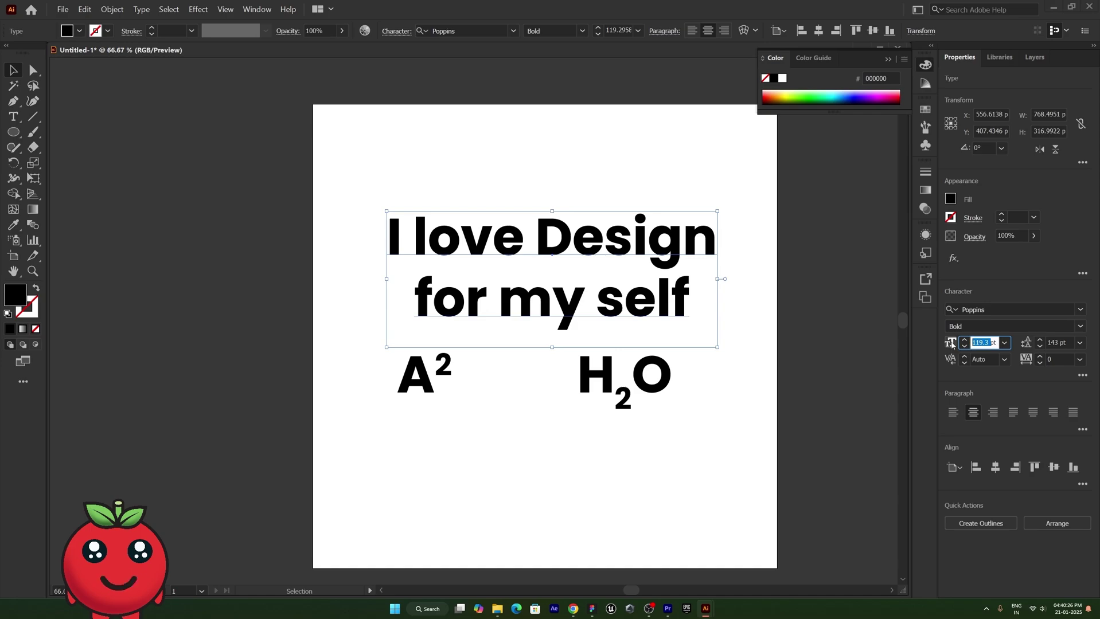
type("20")
key("Return")
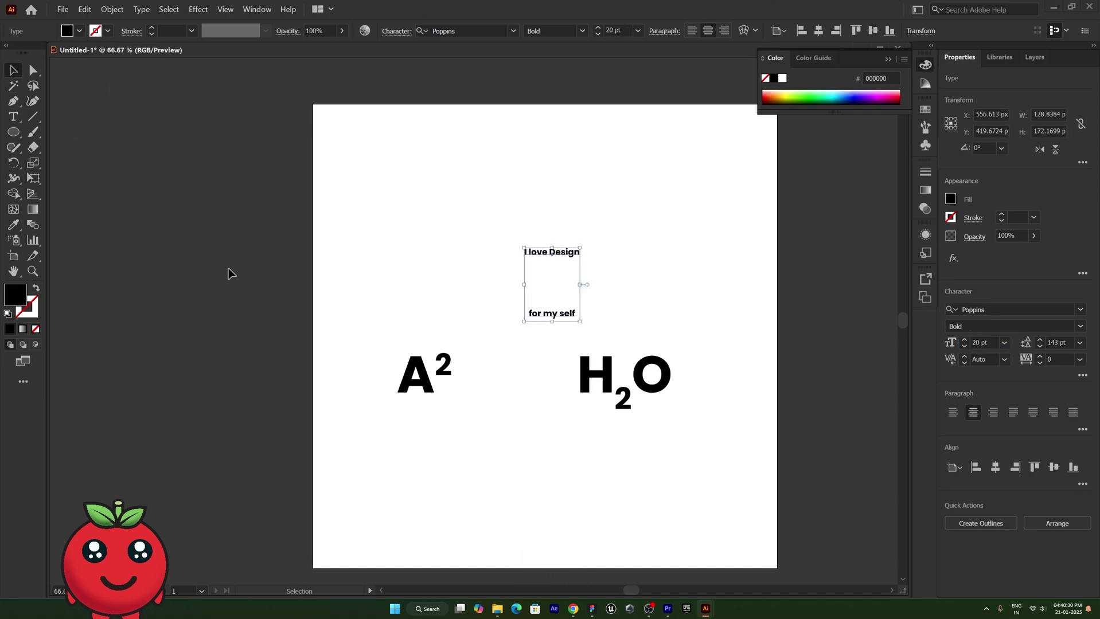
Delete the three sample texts and draw an area-type frame about 570 by 1025 px over the artboard's left half.
left_click_drag(380, 235, 610, 510)
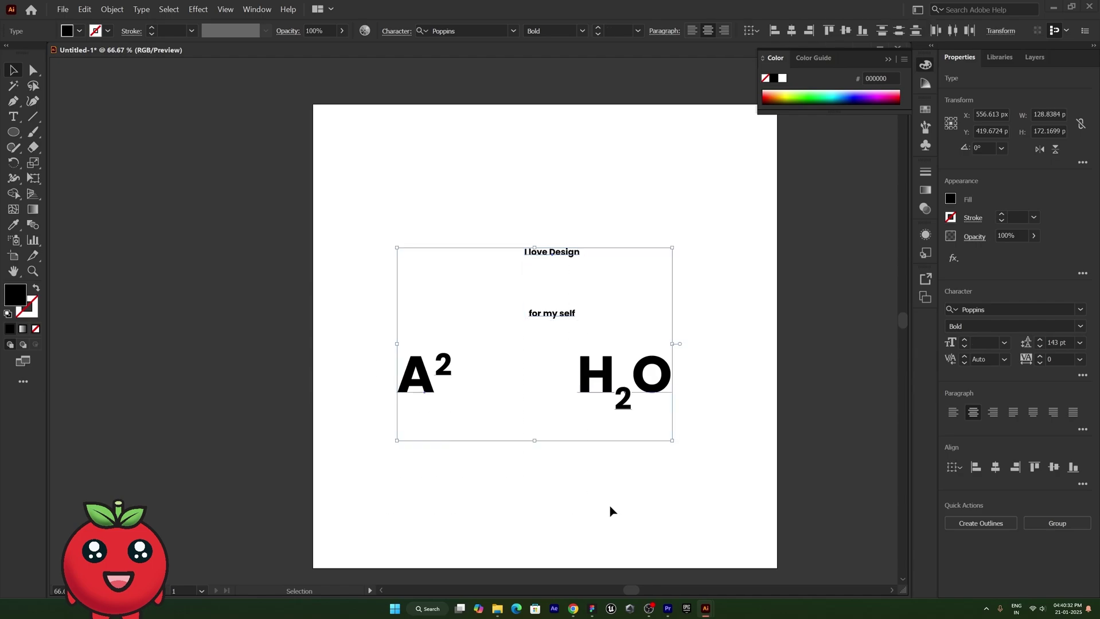
key("Delete")
left_click(13, 116)
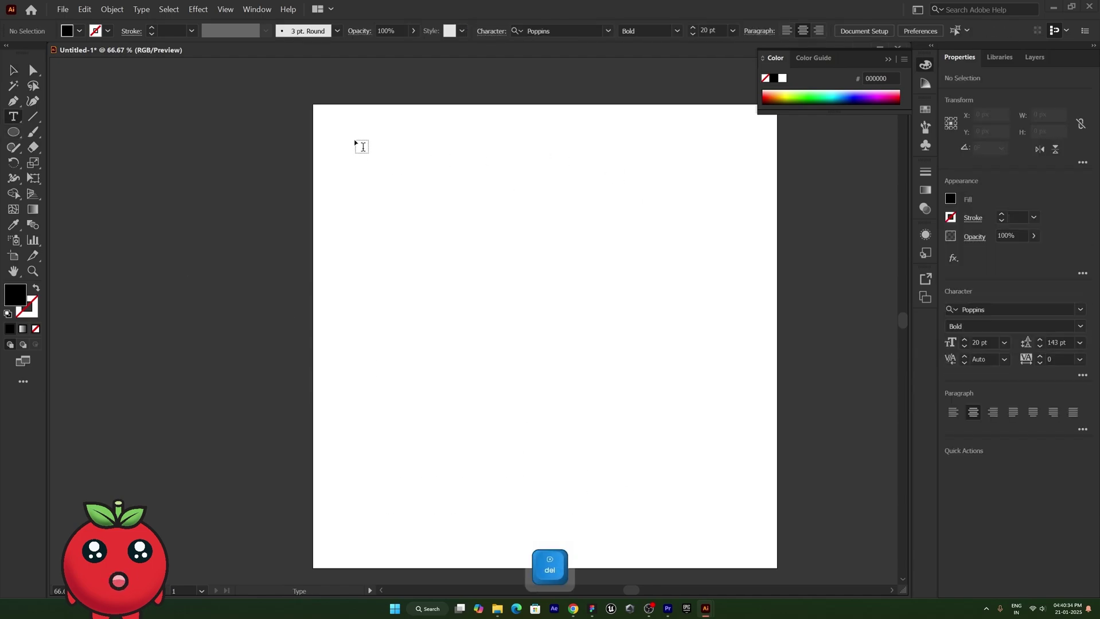
left_click_drag(325, 118, 571, 559)
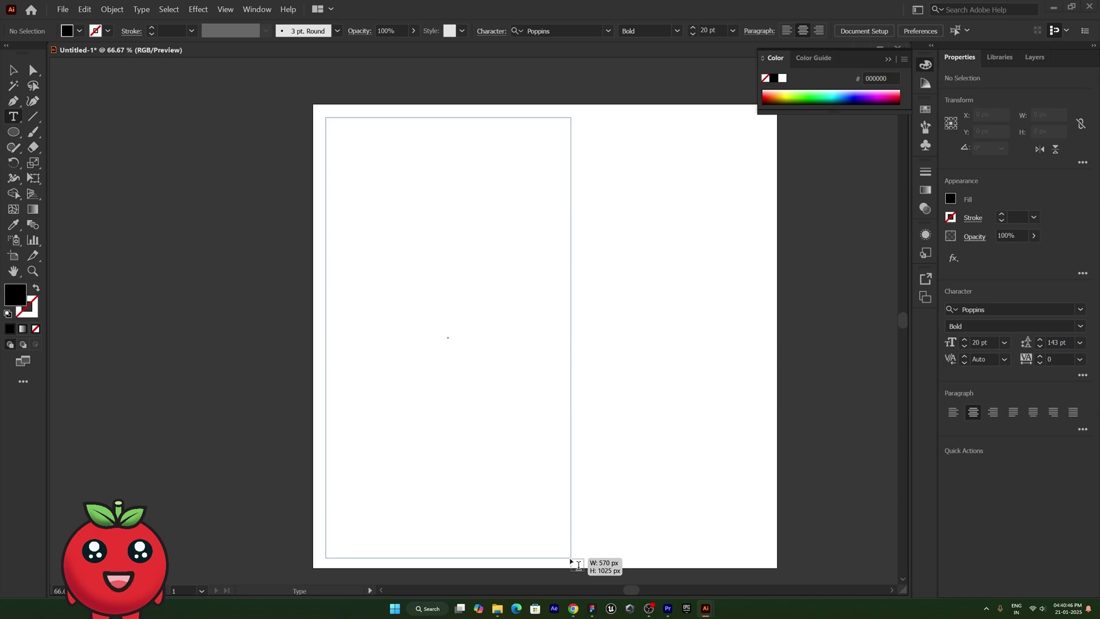
left_click_drag(571, 562, 571, 562)
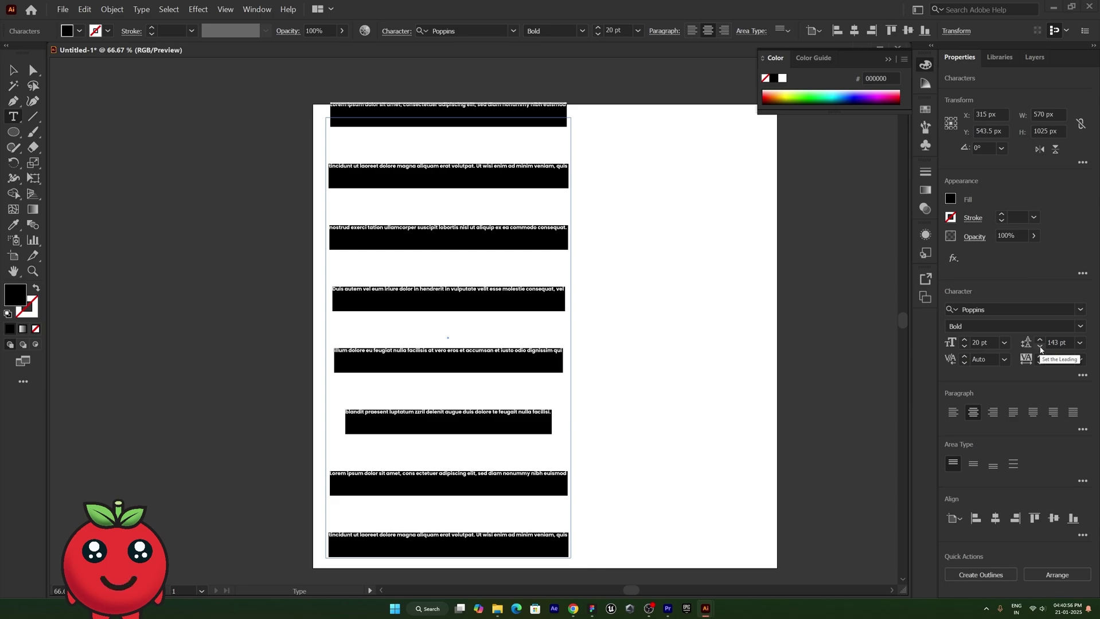
Set the leading of the placeholder text to 18 pt and delete its text frame.
left_click(1079, 343)
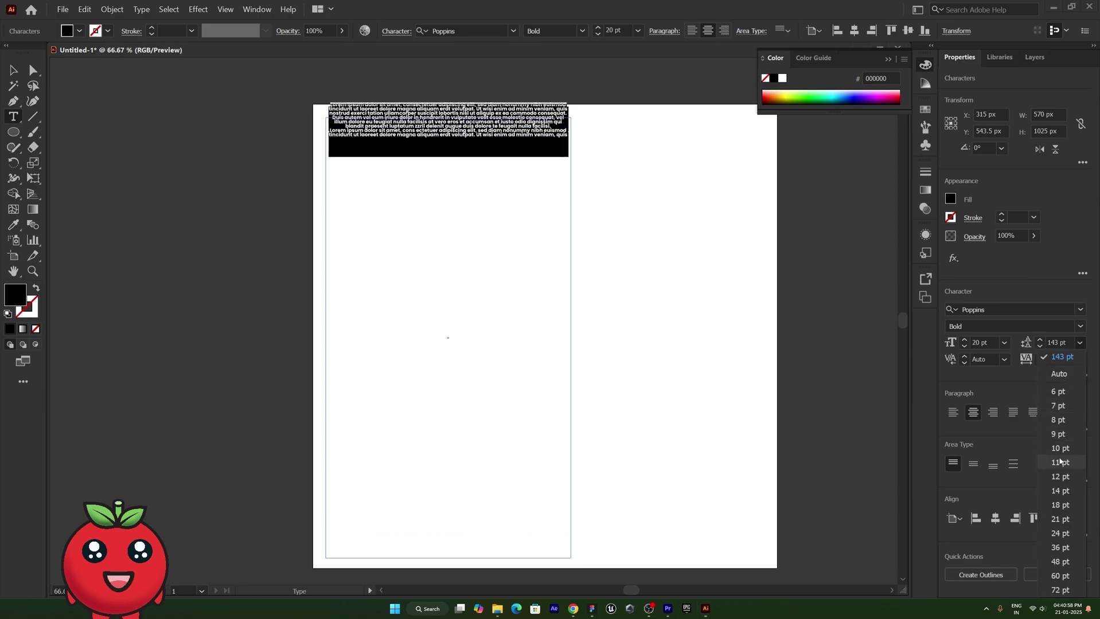
left_click(1060, 504)
left_click(13, 71)
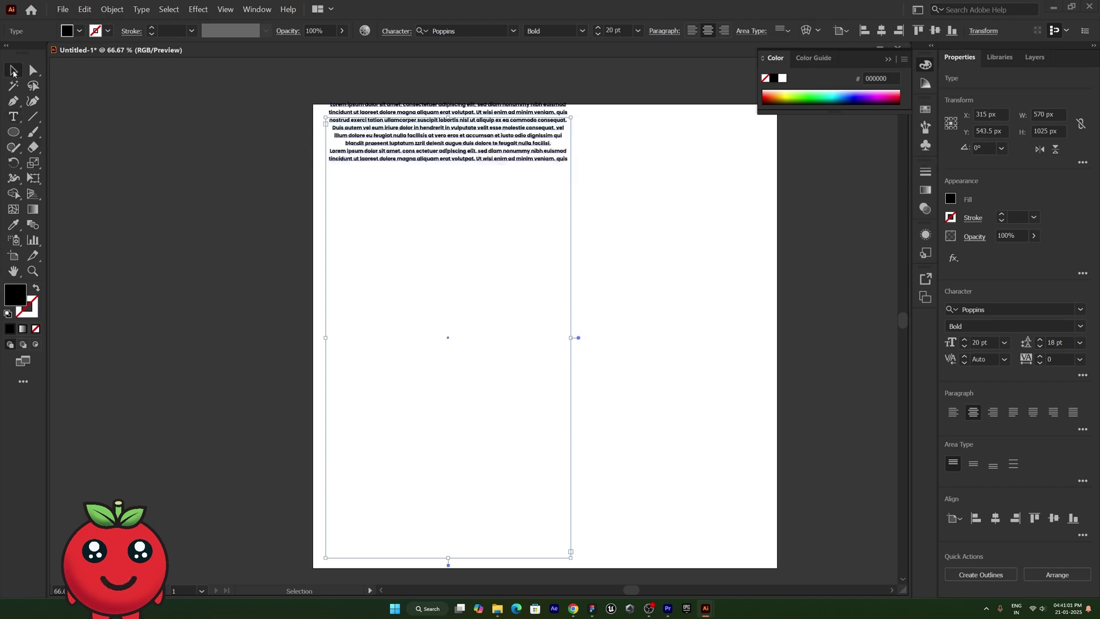
key("Delete")
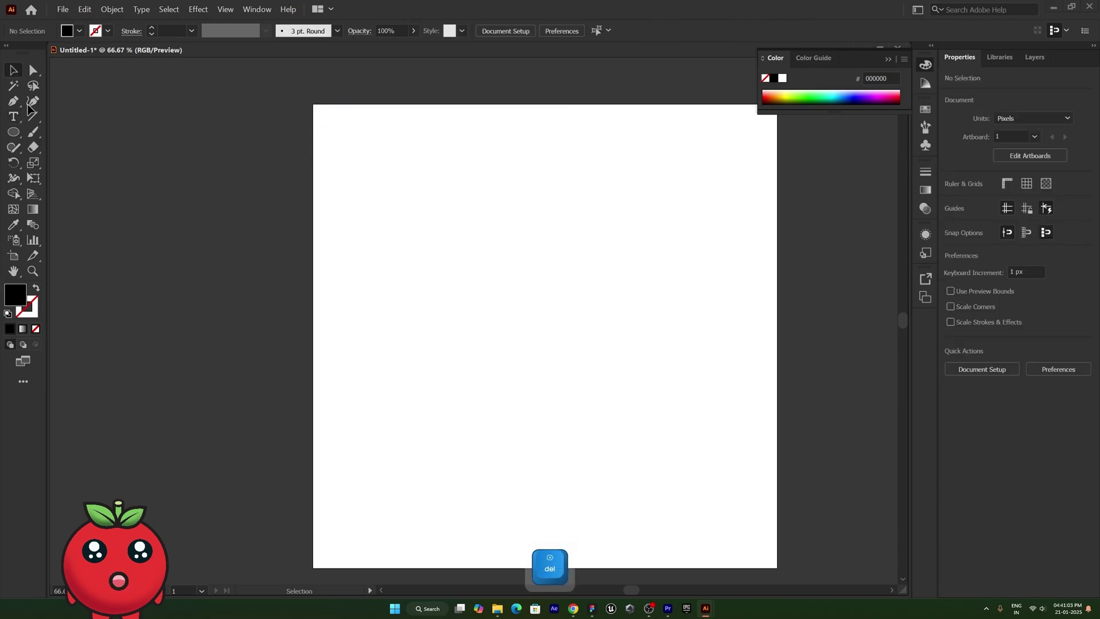
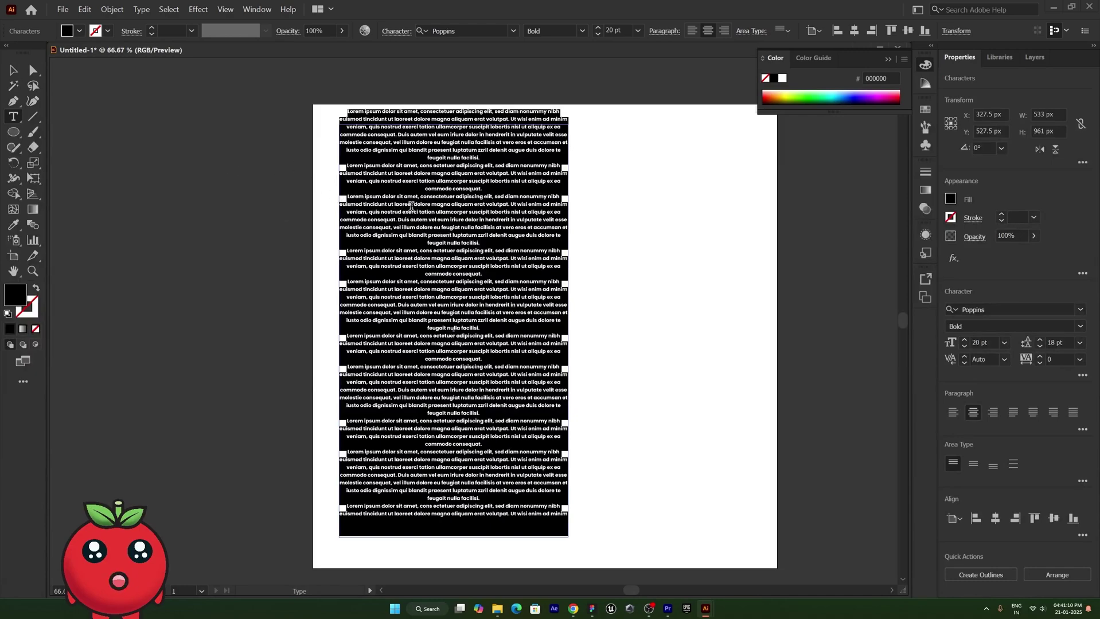
Shorten the new placeholder text frame from its upper edge to 928 px high and align its text left.
key("Escape")
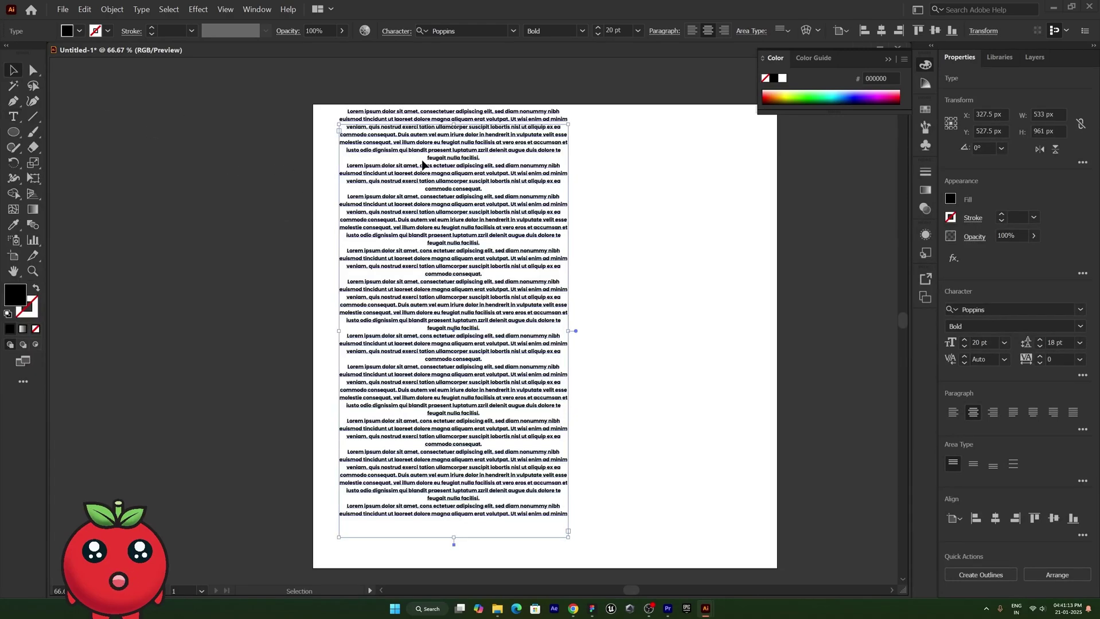
mouse_move(457, 127)
left_mouse_down()
mouse_move(456, 116)
mouse_move(455, 140)
left_mouse_up()
key("ctrl+shift+l")
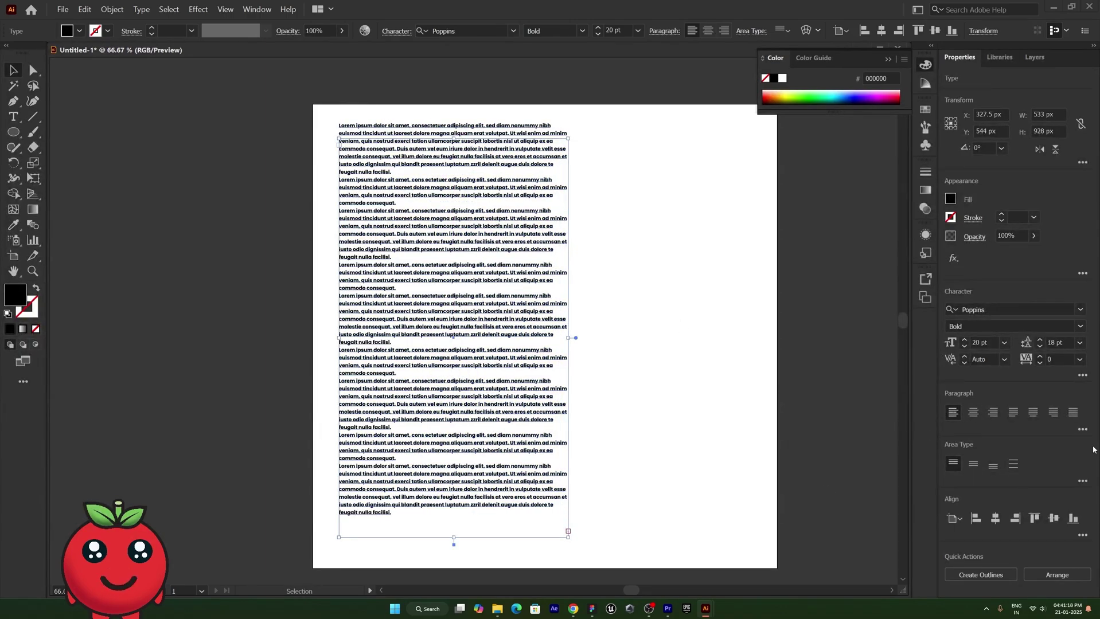
Reset the baseline shift of the placeholder text to 0 pt.
left_click(1083, 375)
left_click(1003, 491)
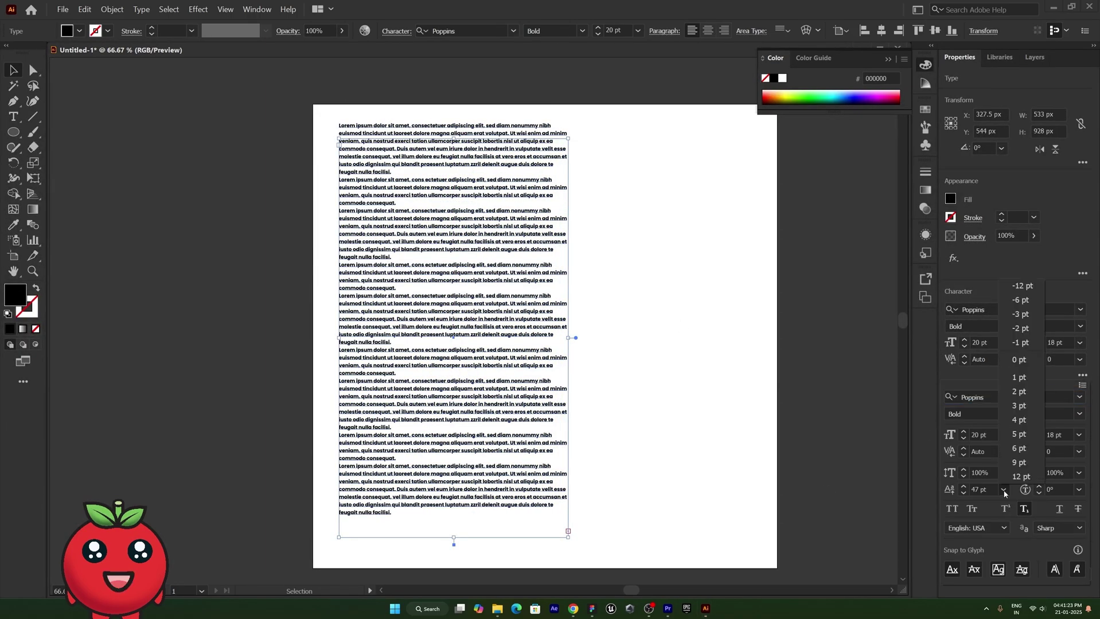
left_click(1018, 360)
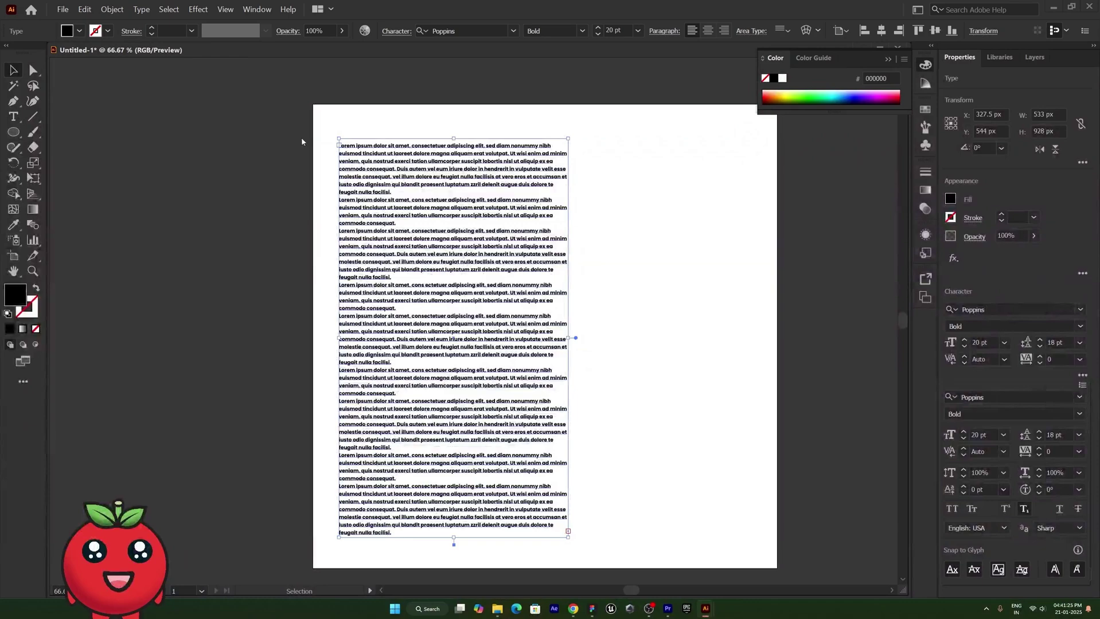
left_click(323, 166)
Move the text frame up to Y 503 px and narrow it to about 412 px wide.
left_click_drag(364, 159, 364, 141)
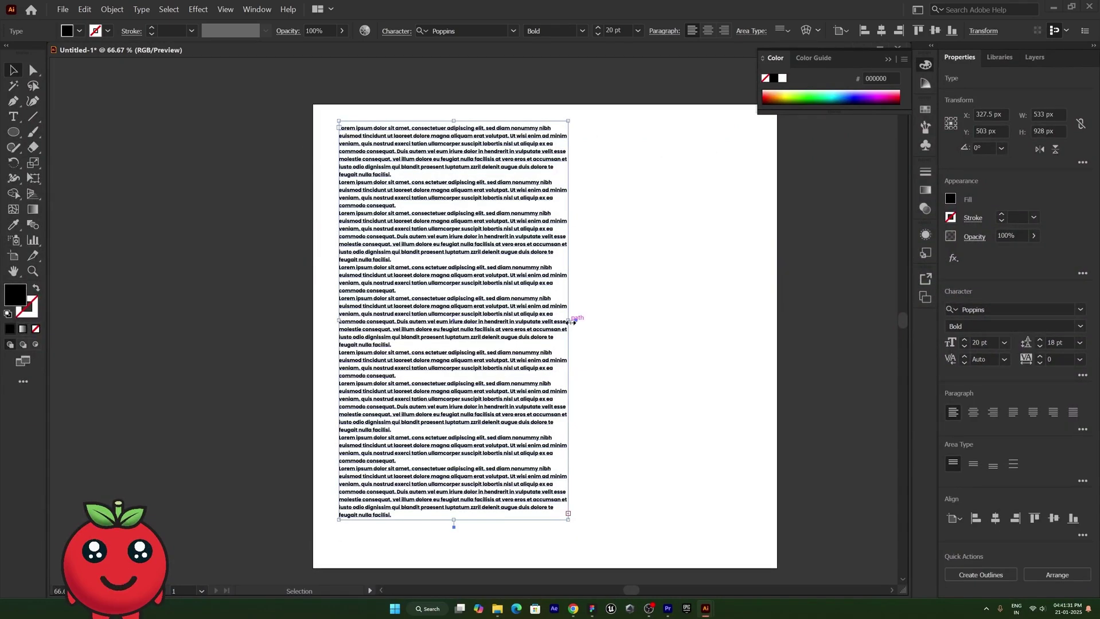
left_click_drag(571, 322, 548, 325)
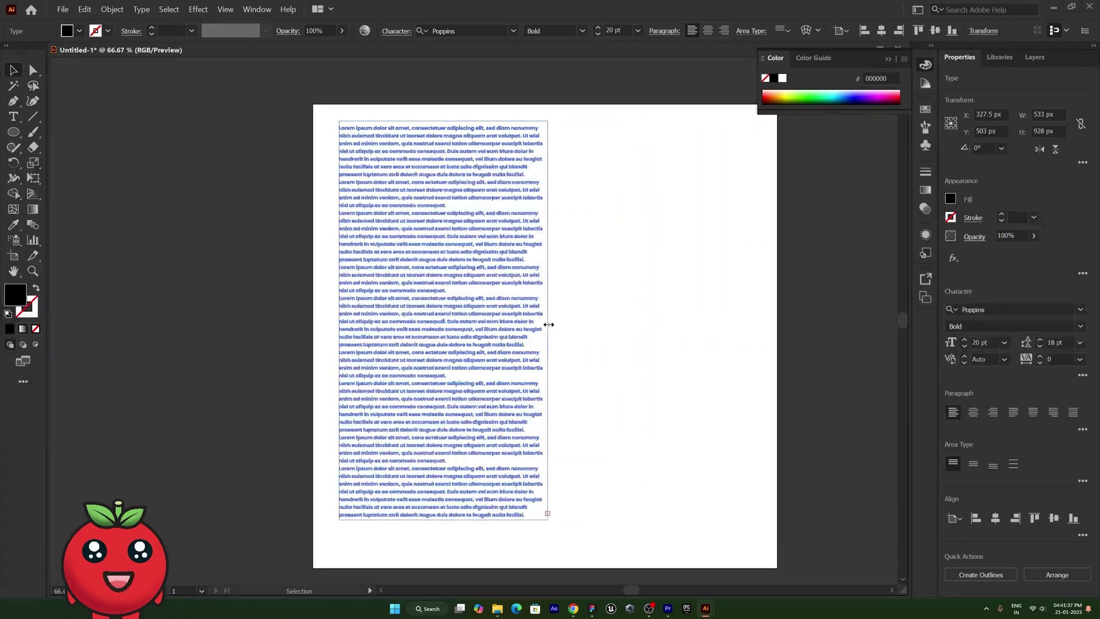
left_click_drag(534, 324, 516, 327)
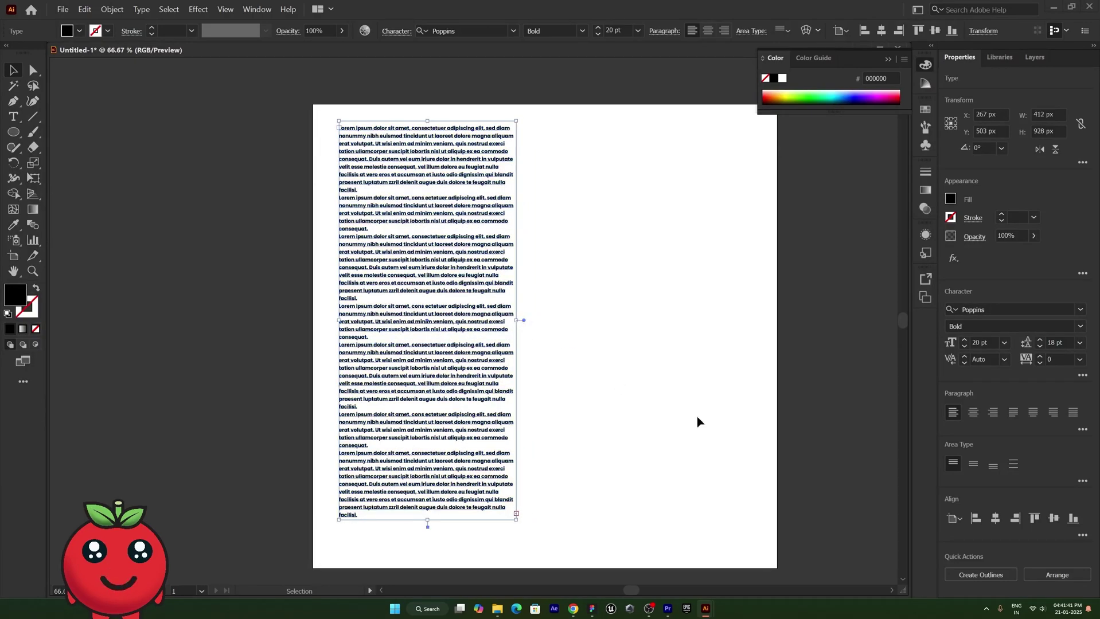
Try center alignment and each of the four justify options on the placeholder text, returning to left alignment.
left_click(974, 413)
left_click(1013, 413)
left_click(1030, 416)
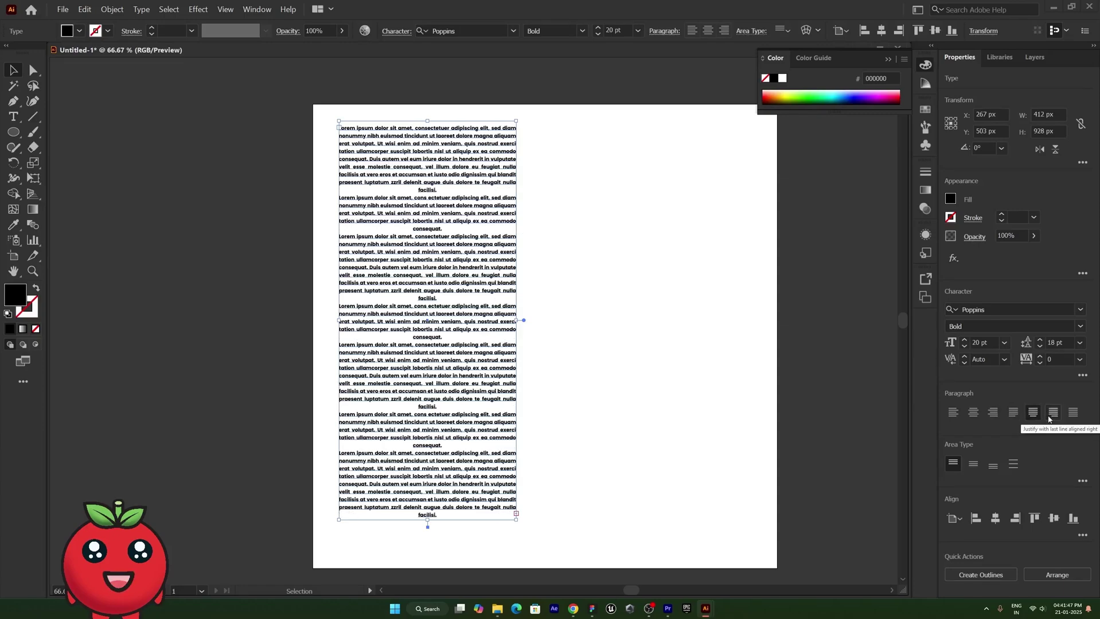
left_click(1051, 417)
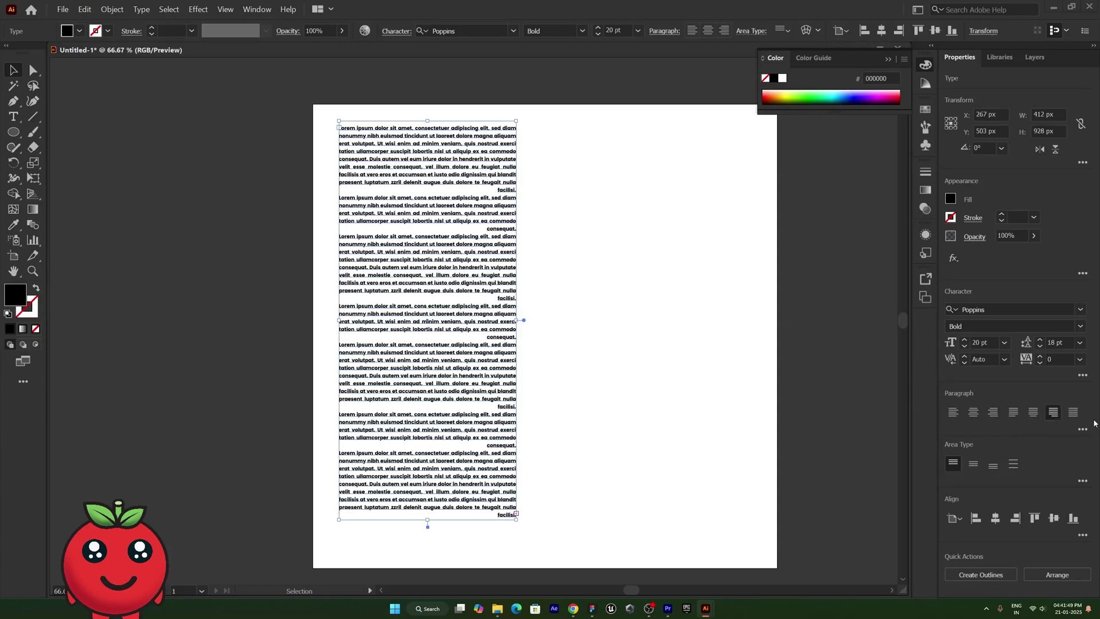
left_click(1073, 419)
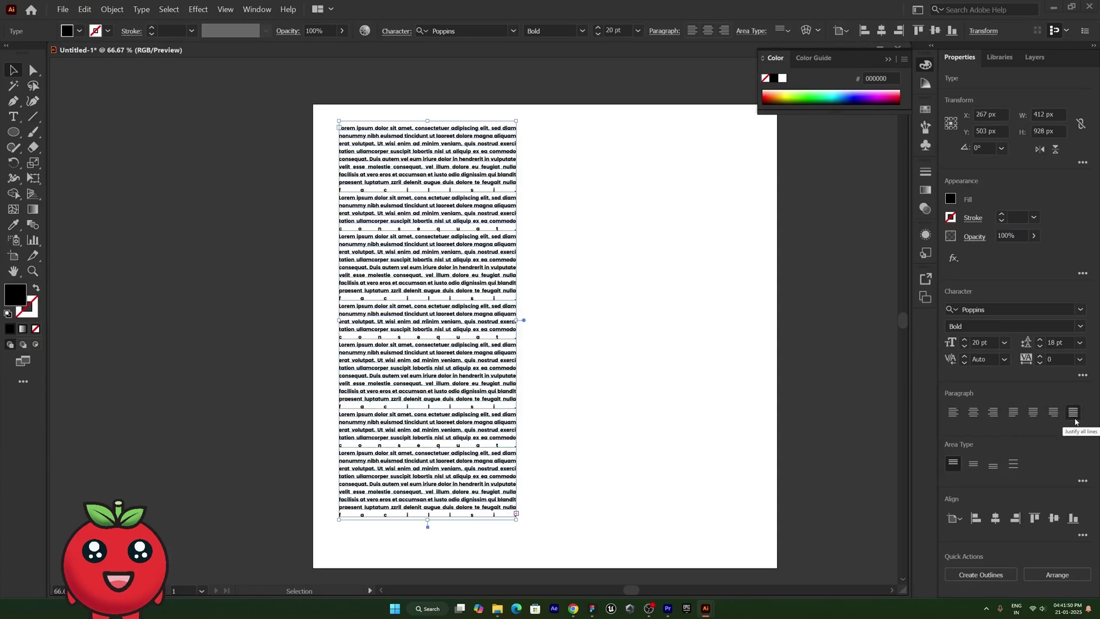
left_click(951, 413)
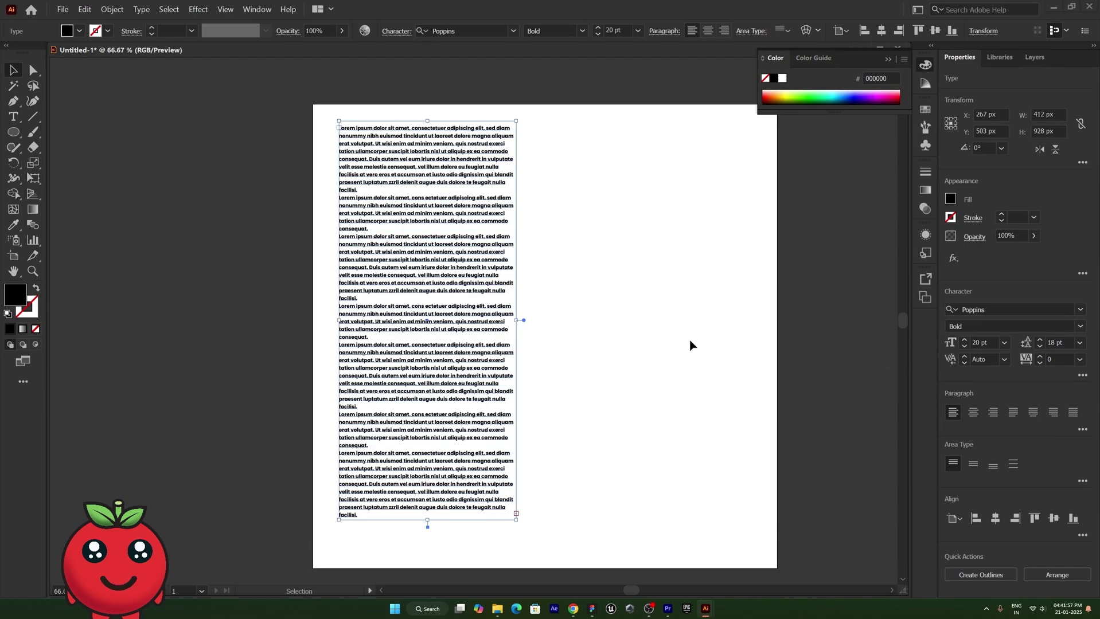
Widen the text frame to about 423 px, try justifying with the last line aligned left, and undo the justification.
left_click_drag(517, 320, 521, 322)
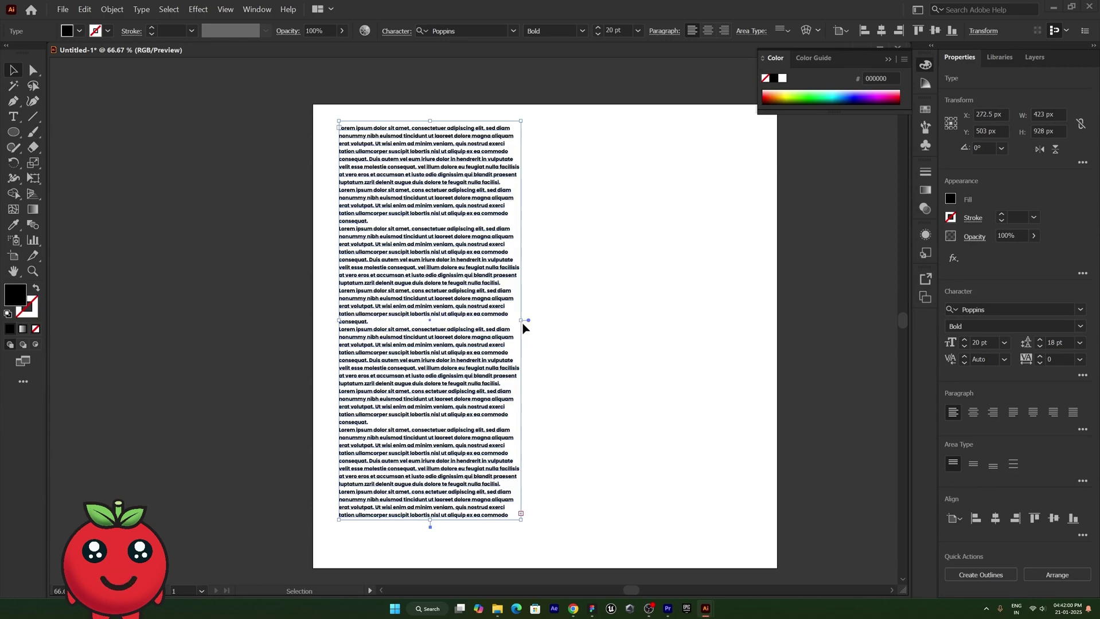
left_click(1013, 413)
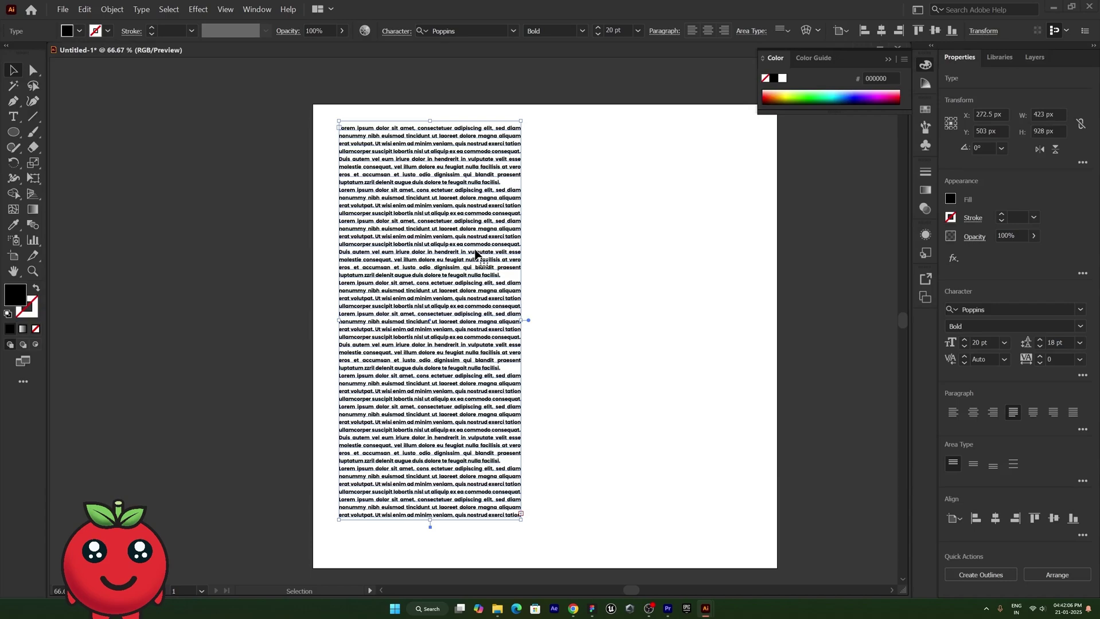
key("ctrl+z")
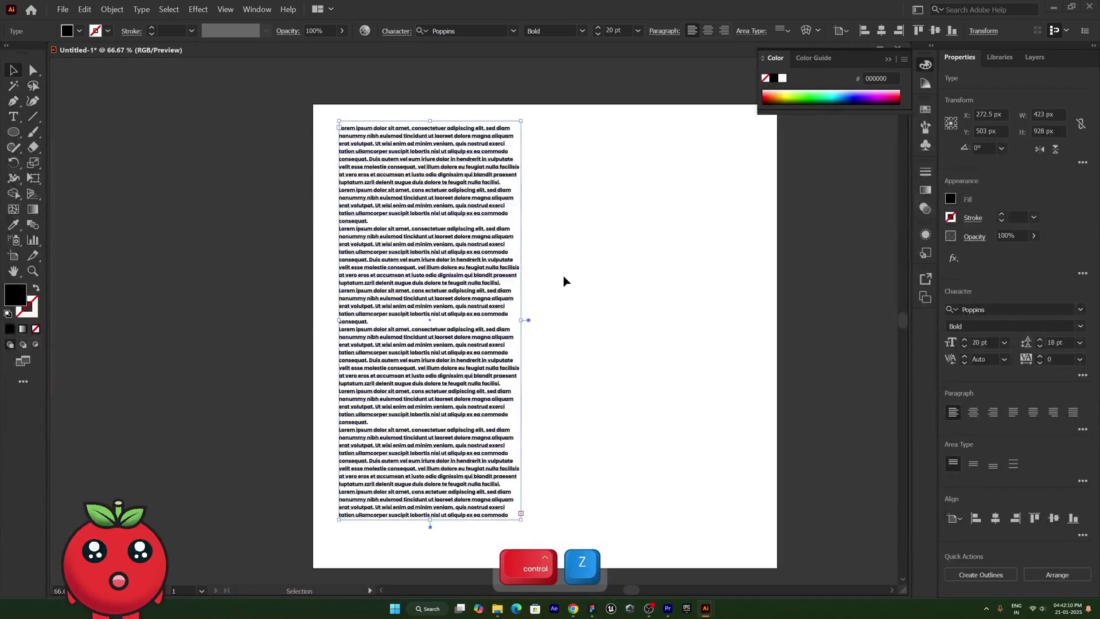
Give the placeholder text an 18 pt left indent, a 16 pt right indent and a 31 pt first-line indent.
left_click(1083, 429)
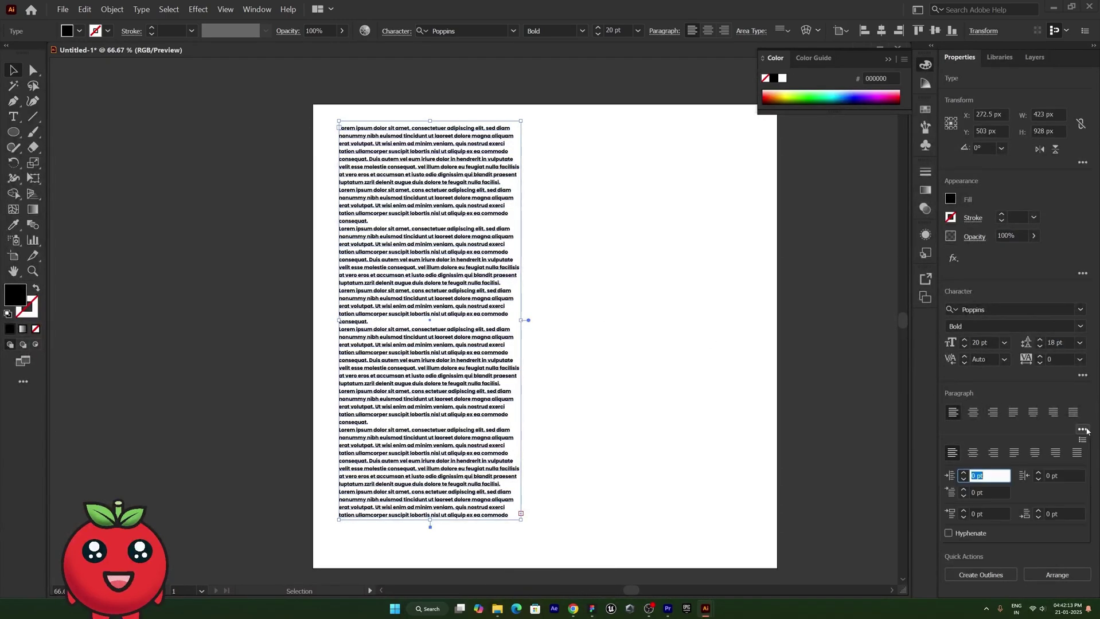
left_click(964, 473)
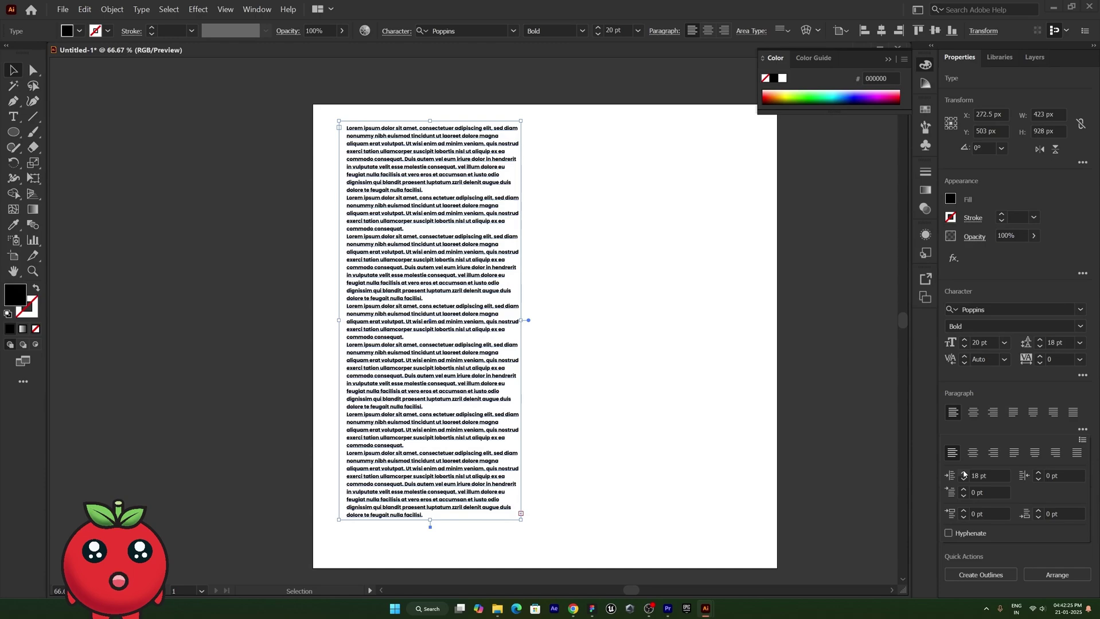
left_click(1039, 474)
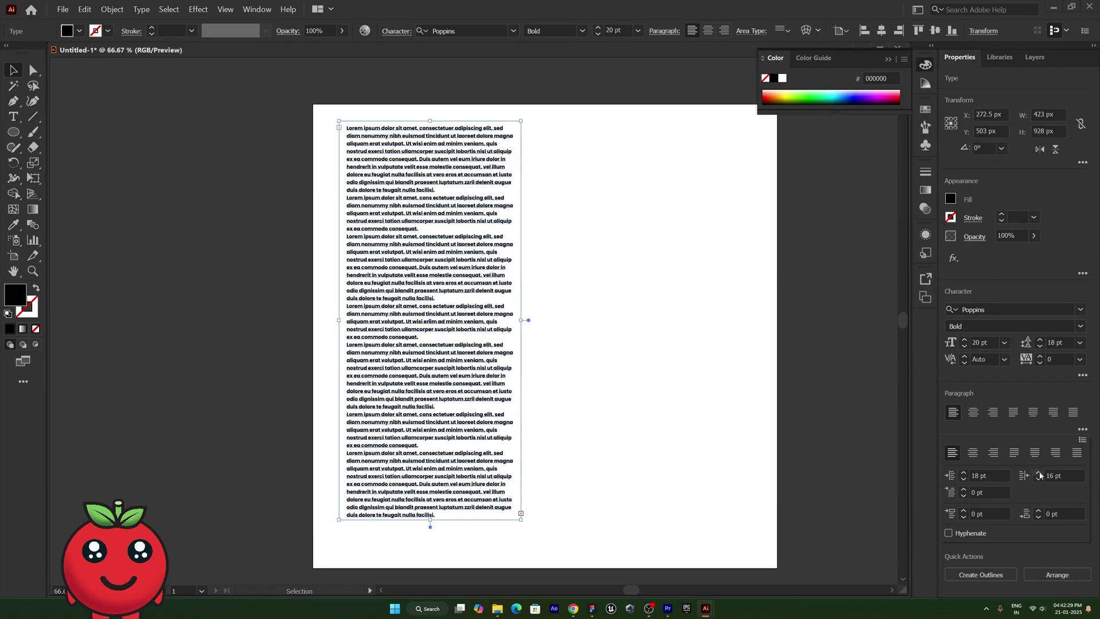
left_click(964, 491)
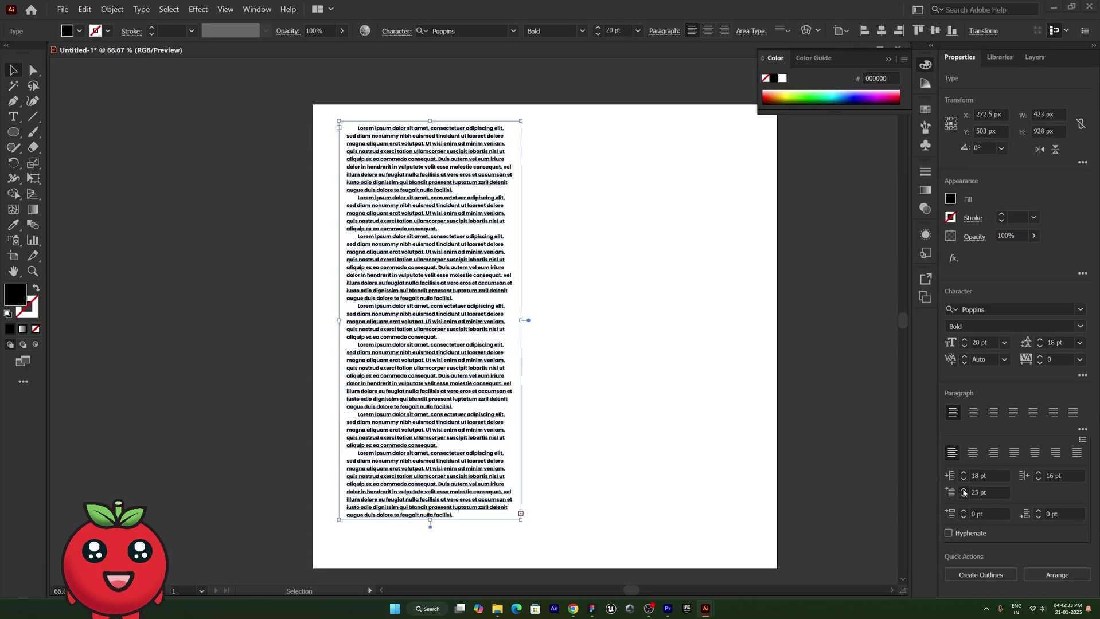
left_click(964, 490)
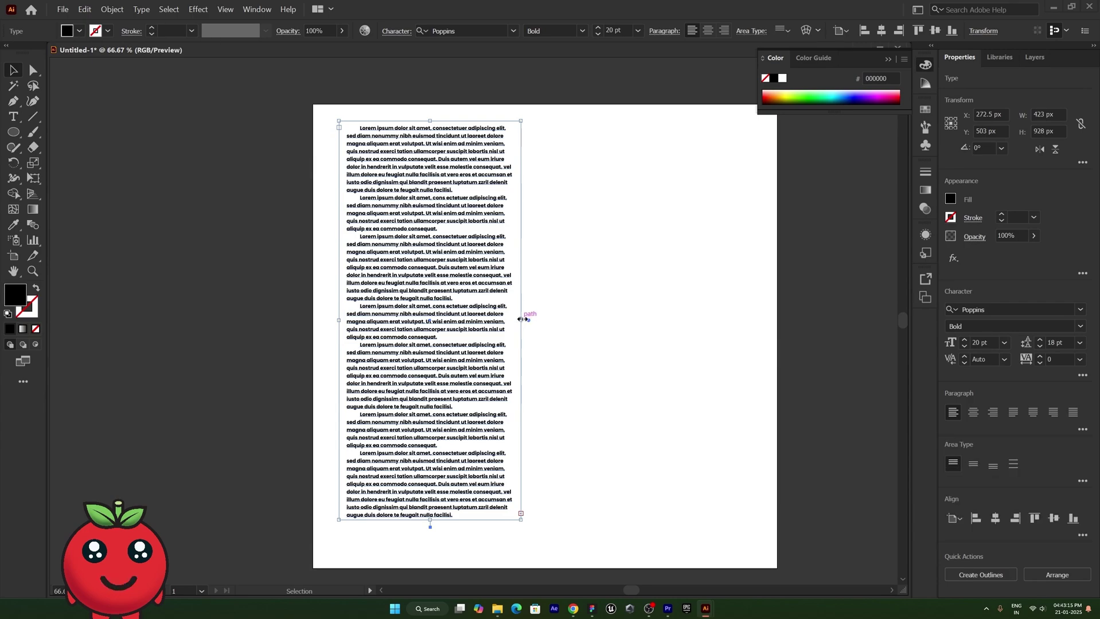
Narrow the text frame to about 417 px wide and examine how words hyphenate at the line ends.
left_click_drag(521, 320, 515, 320)
scroll(506, 184, "up", 4, "alt")
scroll(505, 185, "up", 1, "alt")
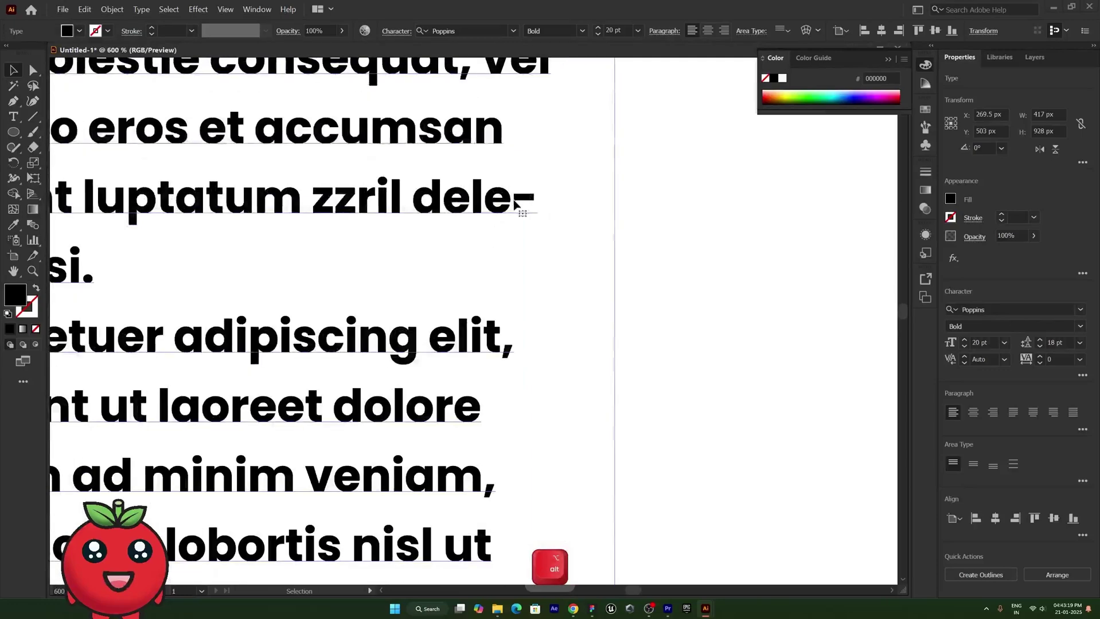
scroll(526, 202, "down", 2, "alt")
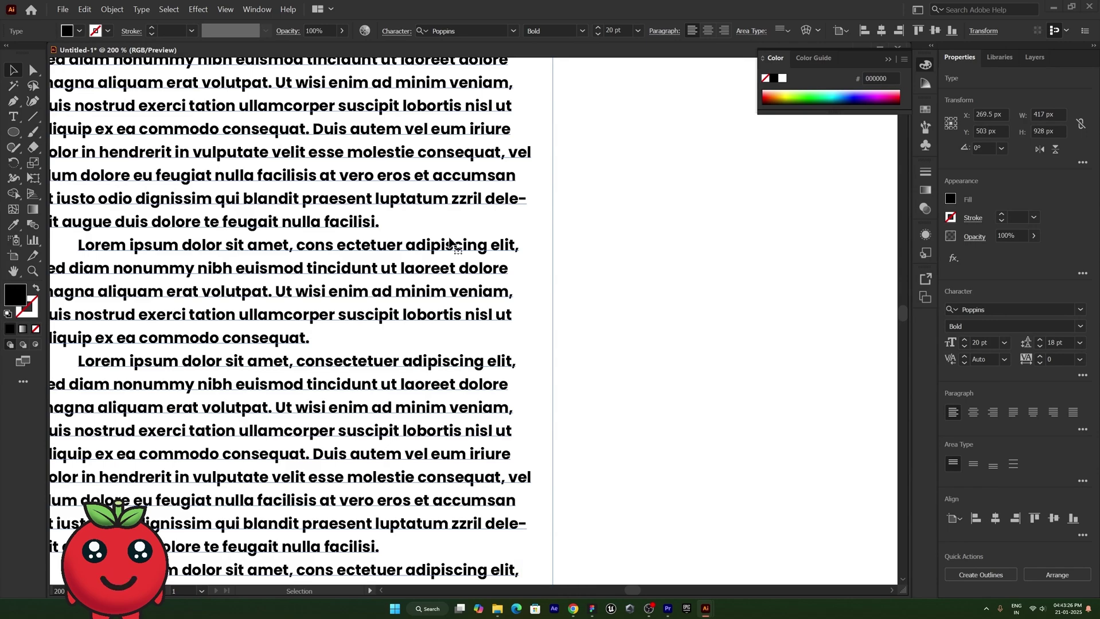
scroll(414, 238, "down", 1, "alt")
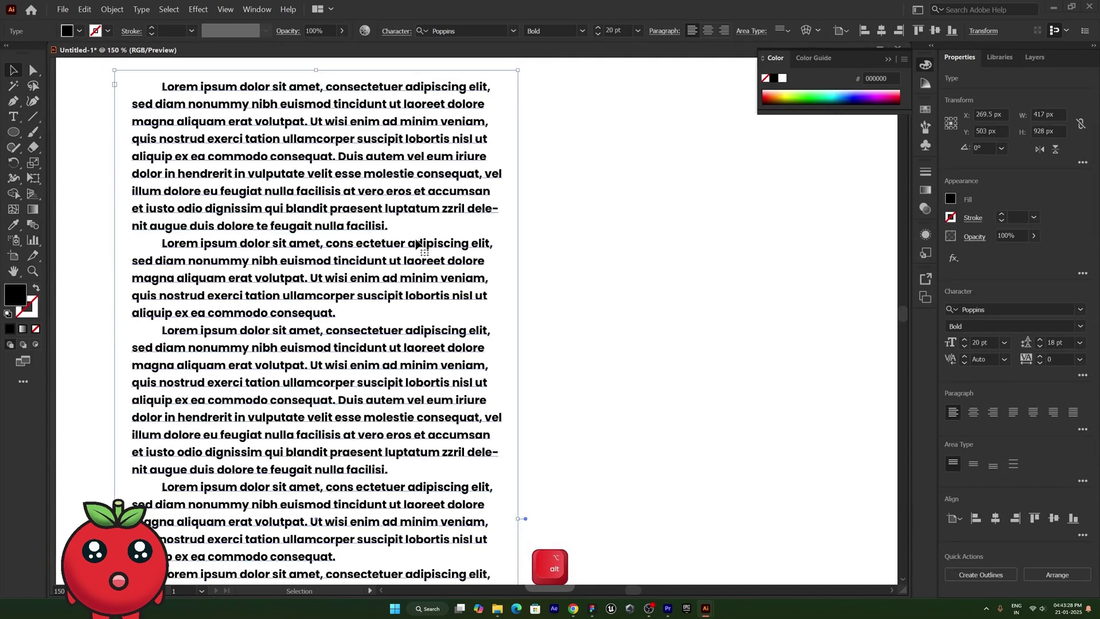
Turn off hyphenation for the placeholder text and delete the text frame.
left_click(1083, 377)
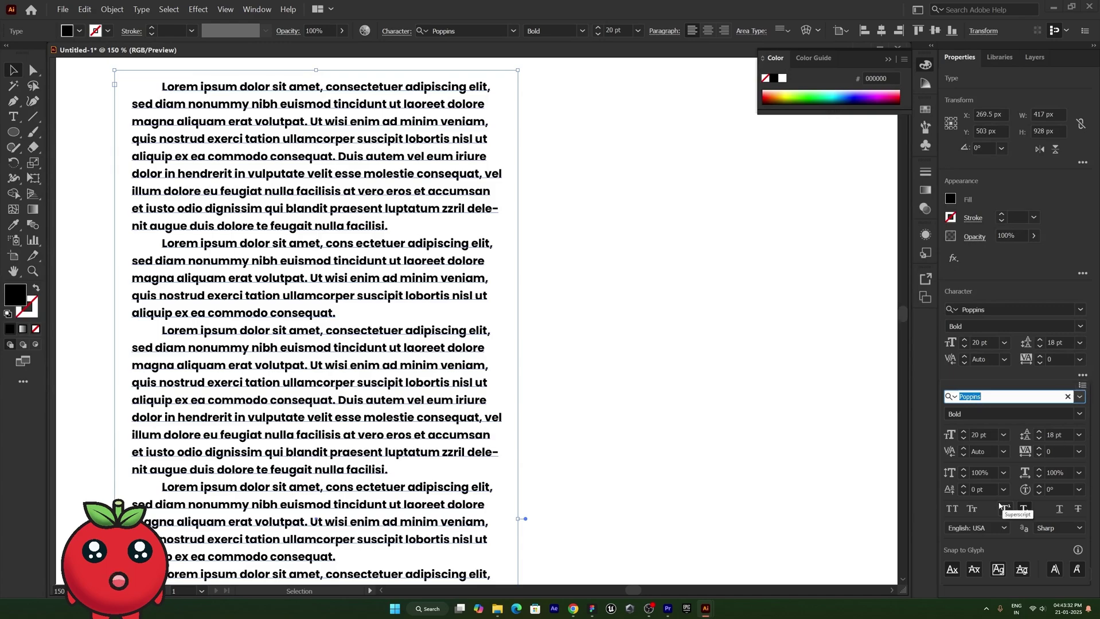
left_click(1083, 376)
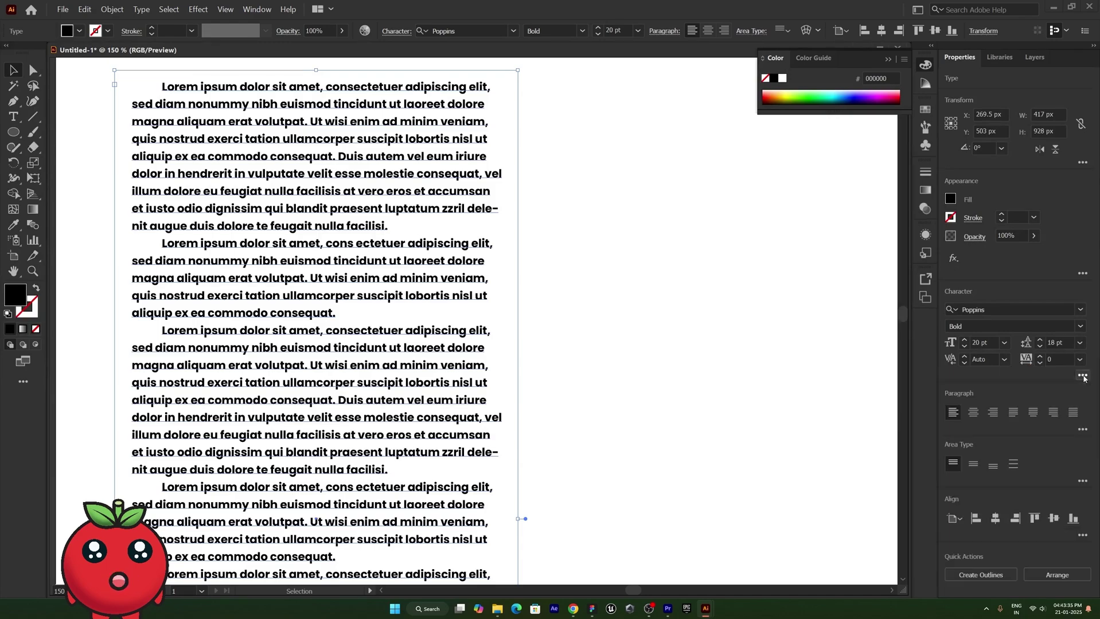
left_click(1083, 430)
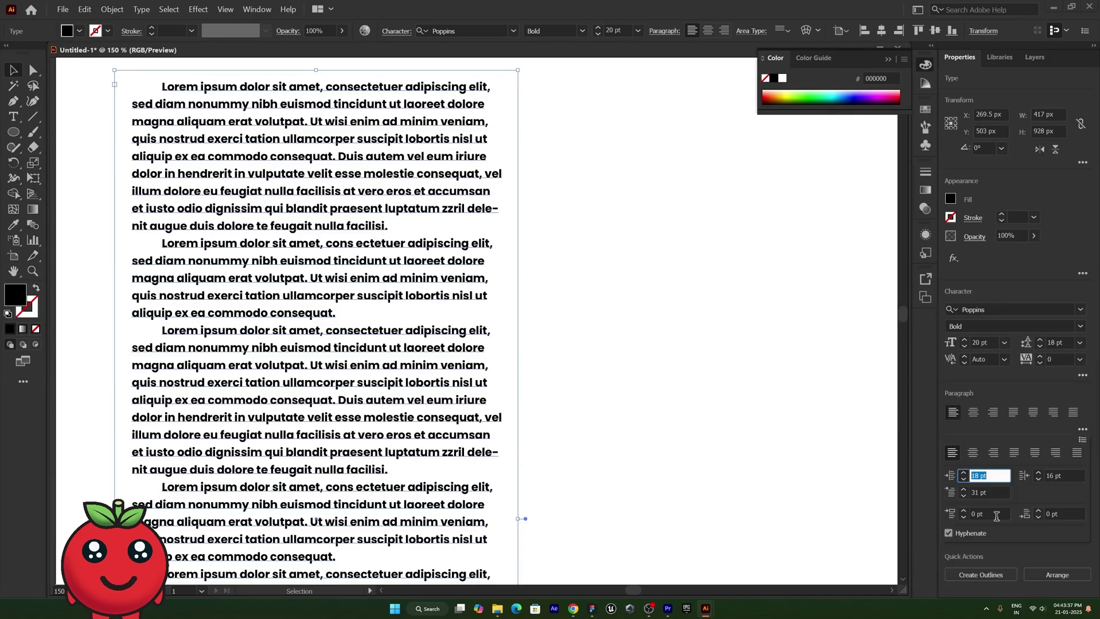
left_click(949, 533)
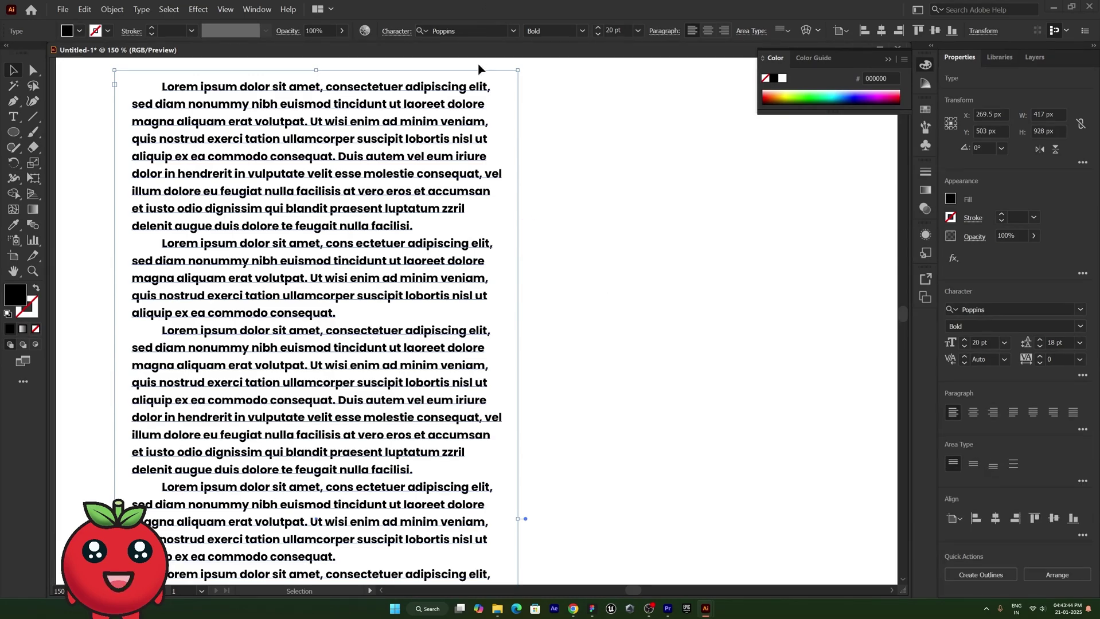
key("Delete")
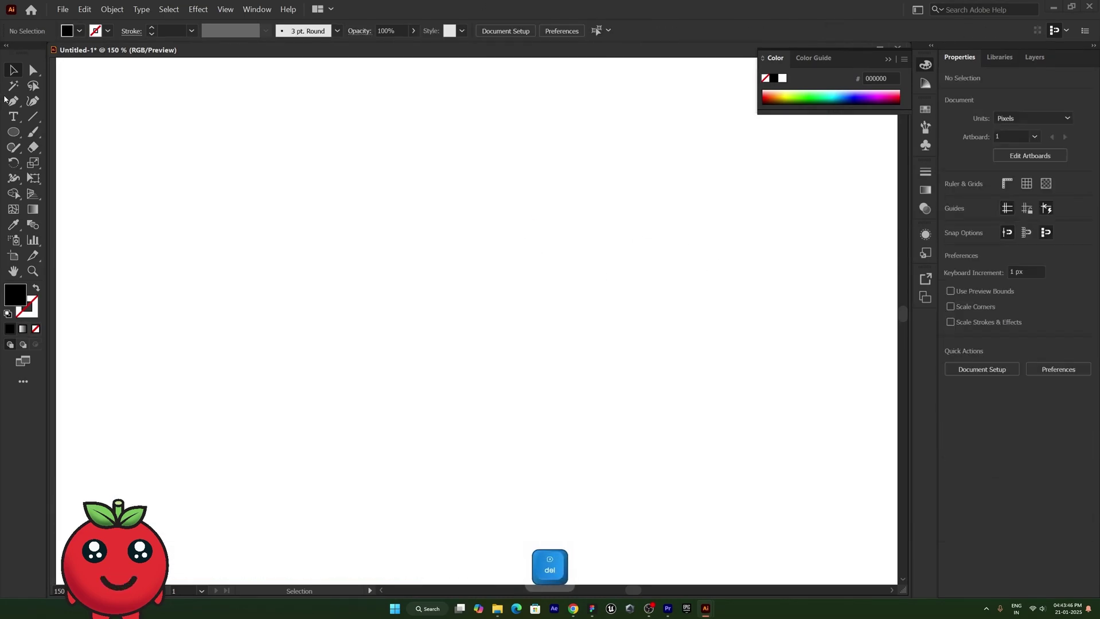
Draw a black circle about 242 px in diameter in the upper left area of the artboard.
right_click(12, 117)
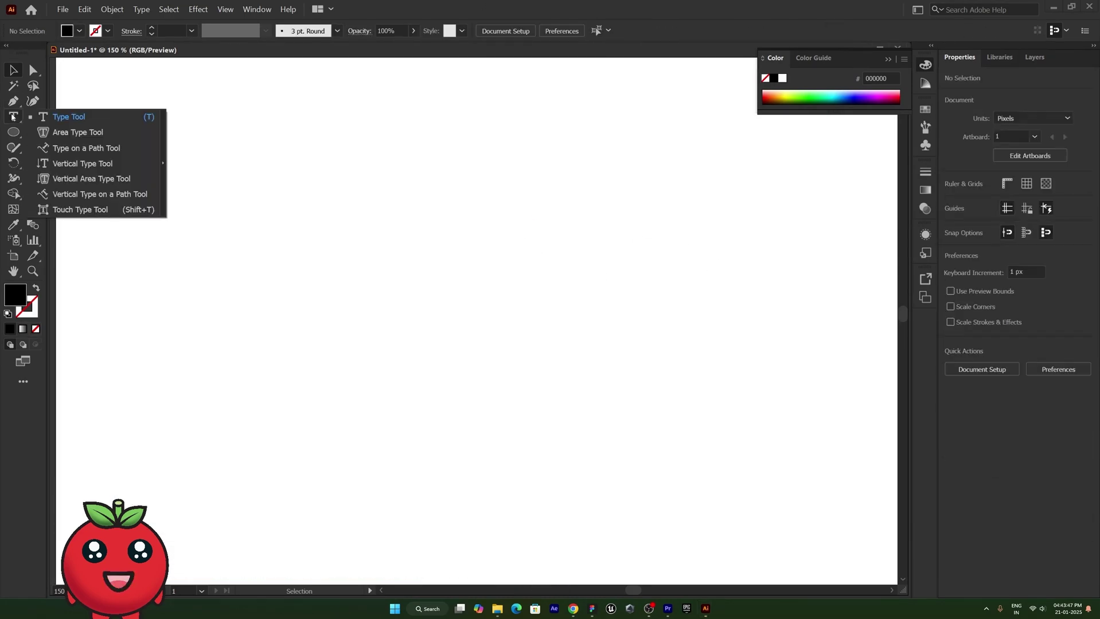
left_click(6, 146)
key("ctrl+minus")
key("ctrl+minus")
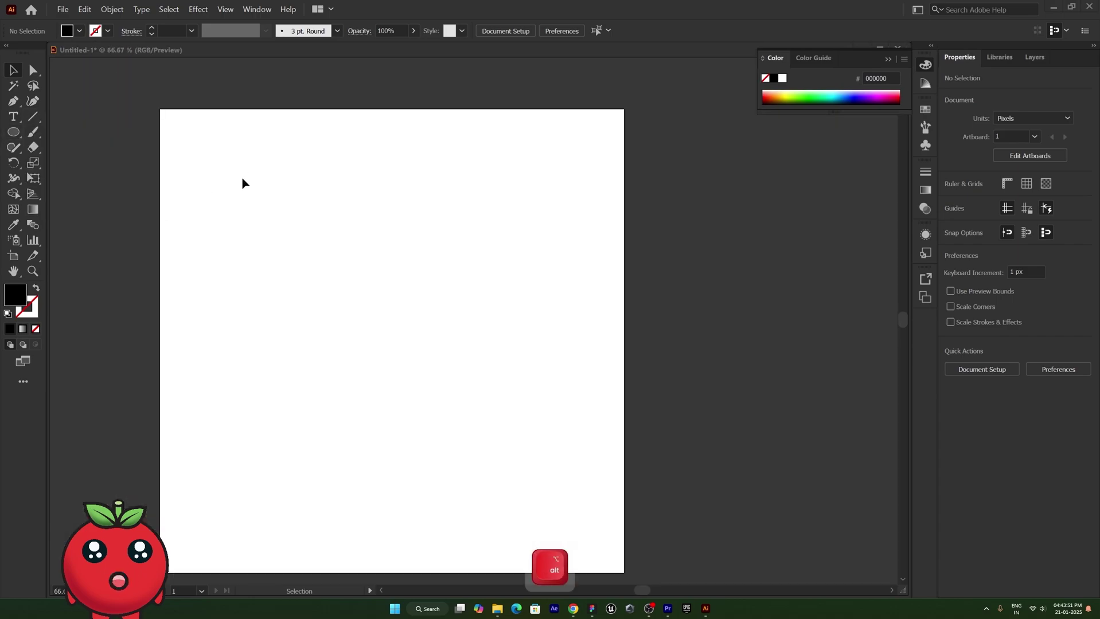
key("alt+space")
left_click_drag(235, 254, 332, 220)
left_click(14, 131)
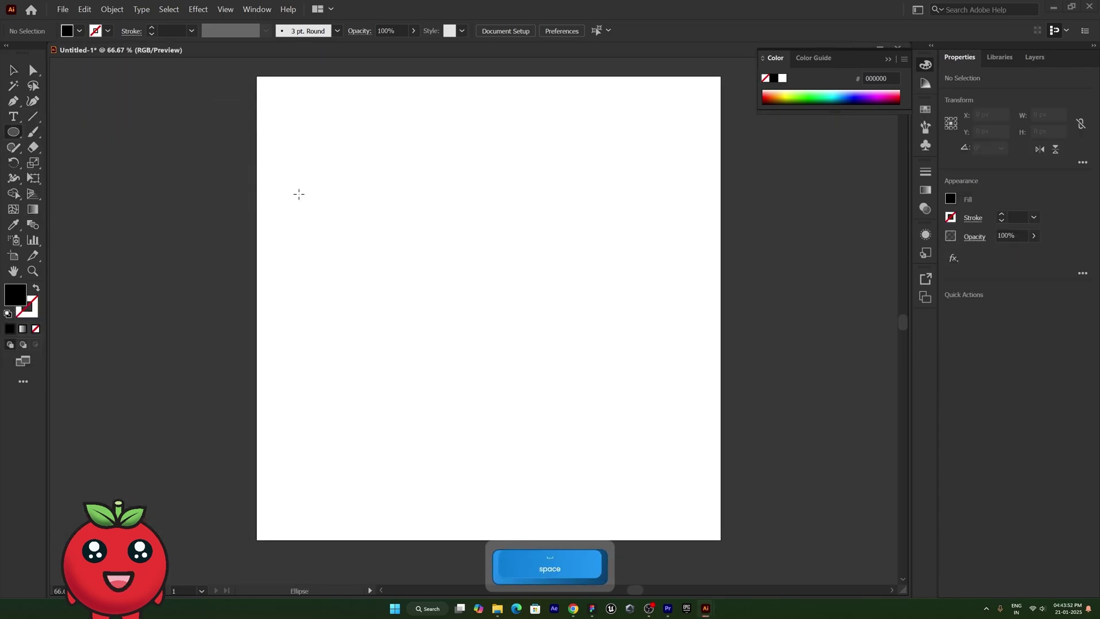
left_click_drag(343, 159, 444, 263)
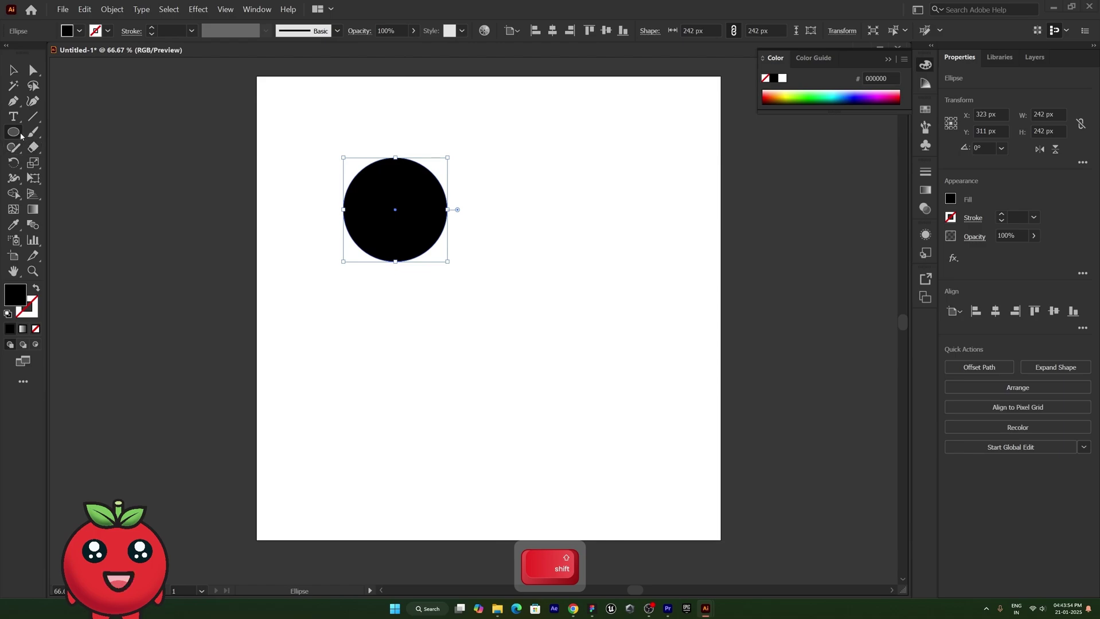
Draw a rounded square about 275 px wide beside the circle, undo the stray small square, and shift the rounded square closer to the circle.
key("m")
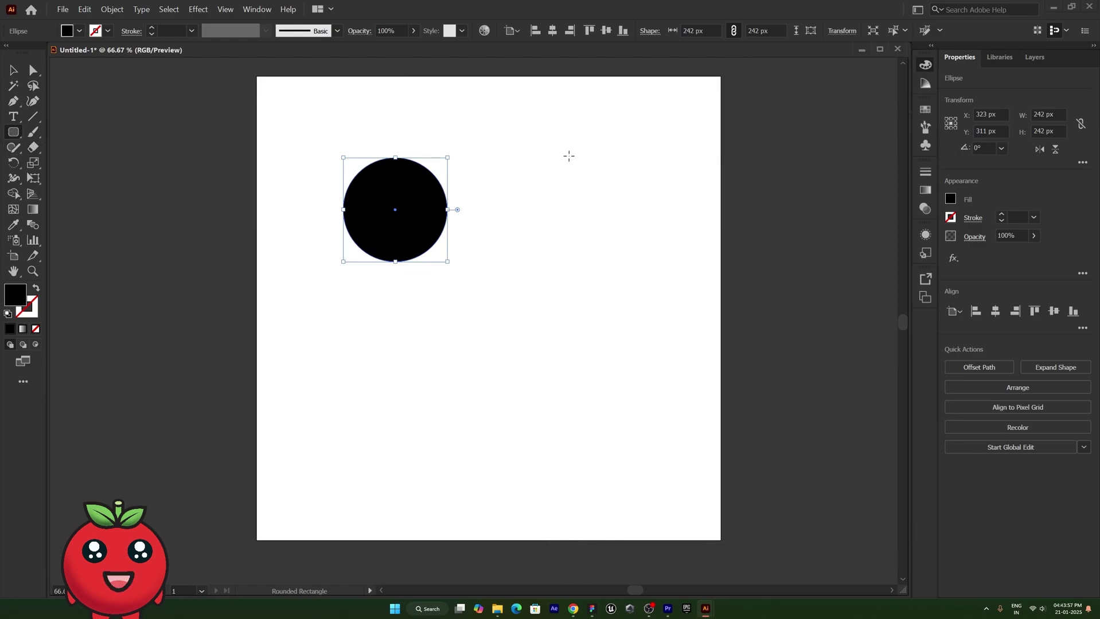
left_click_drag(568, 156, 688, 273)
mouse_move(575, 162)
left_mouse_down()
mouse_move(625, 204)
mouse_move(591, 167)
left_mouse_up()
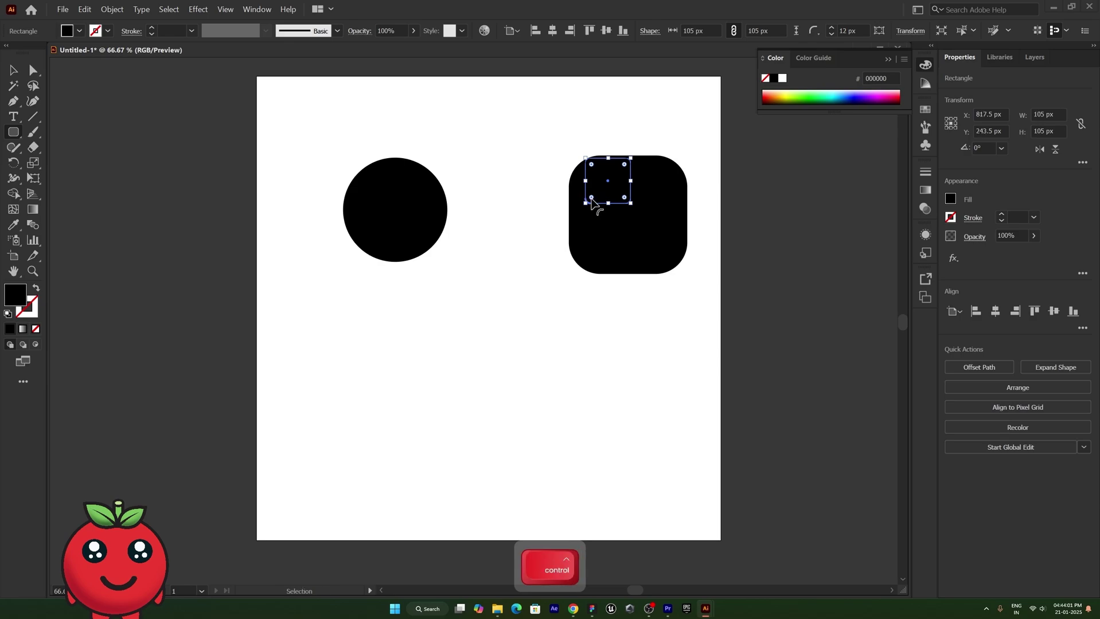
key("ctrl+z")
key("v")
left_click_drag(624, 233, 591, 233)
Draw a square about 301 px wide below the circle and rounded square, and a hexagon about 411 px wide to its left.
key("m")
left_click_drag(414, 297, 542, 426)
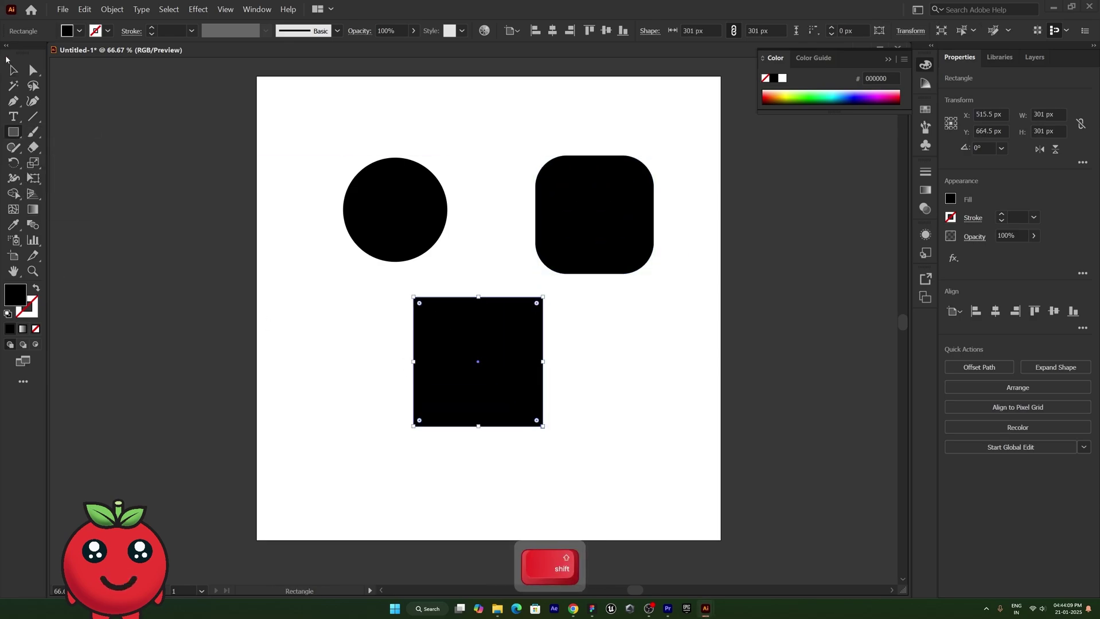
left_click_drag(13, 132, 54, 178)
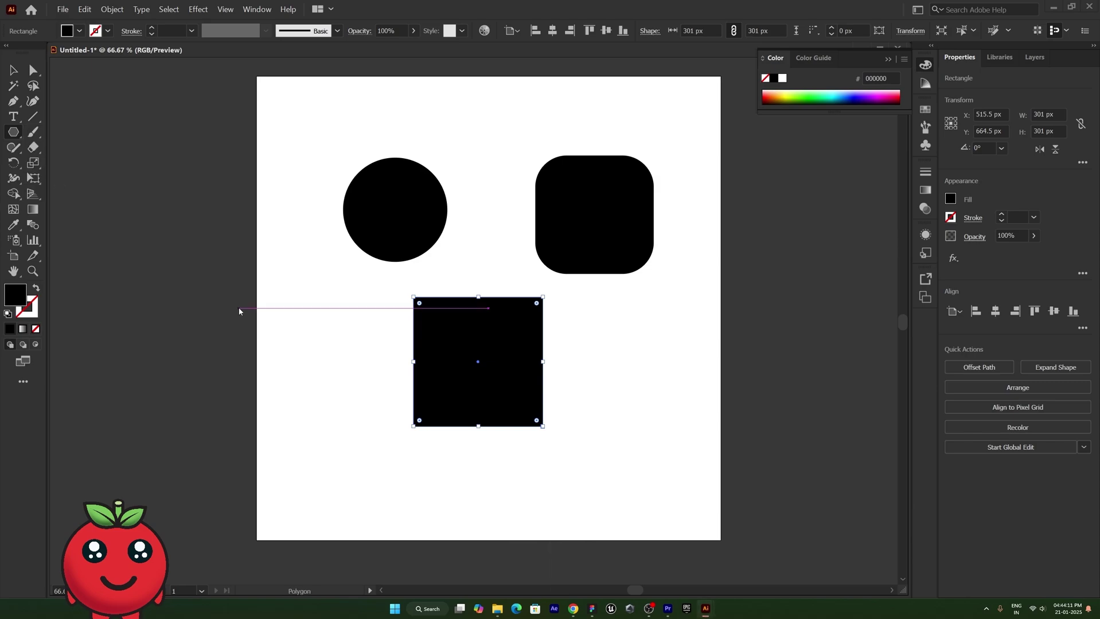
left_click_drag(268, 297, 339, 359)
Arrange the hexagon below the circle and the square below the rounded square, forming a two-by-two layout.
key("v")
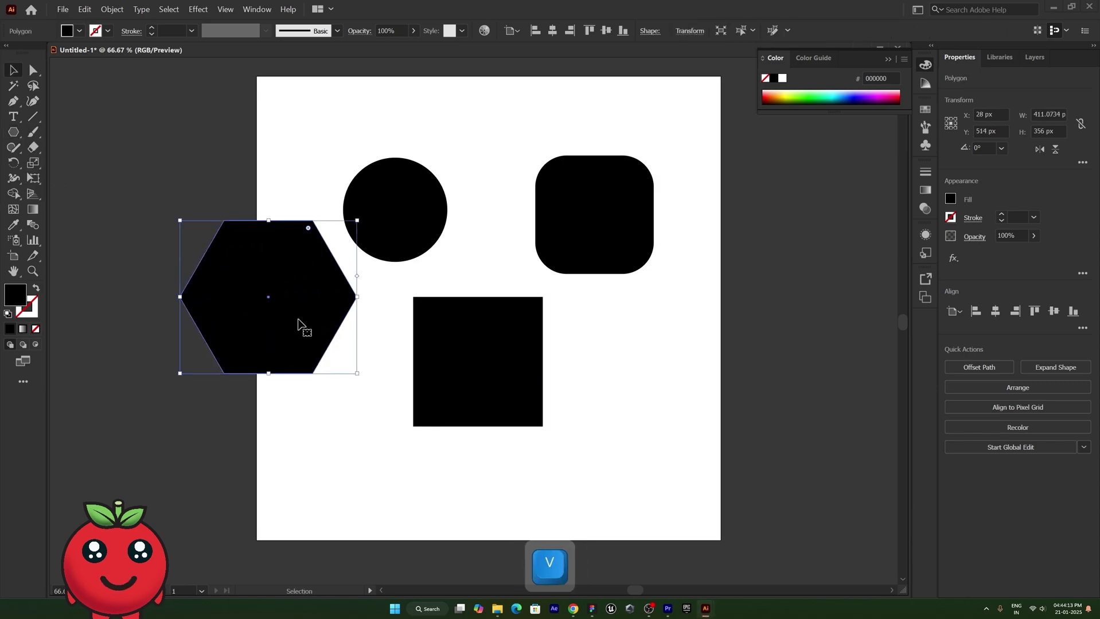
left_click_drag(299, 325, 388, 402)
left_click_drag(518, 378, 621, 388)
left_click_drag(355, 351, 386, 357)
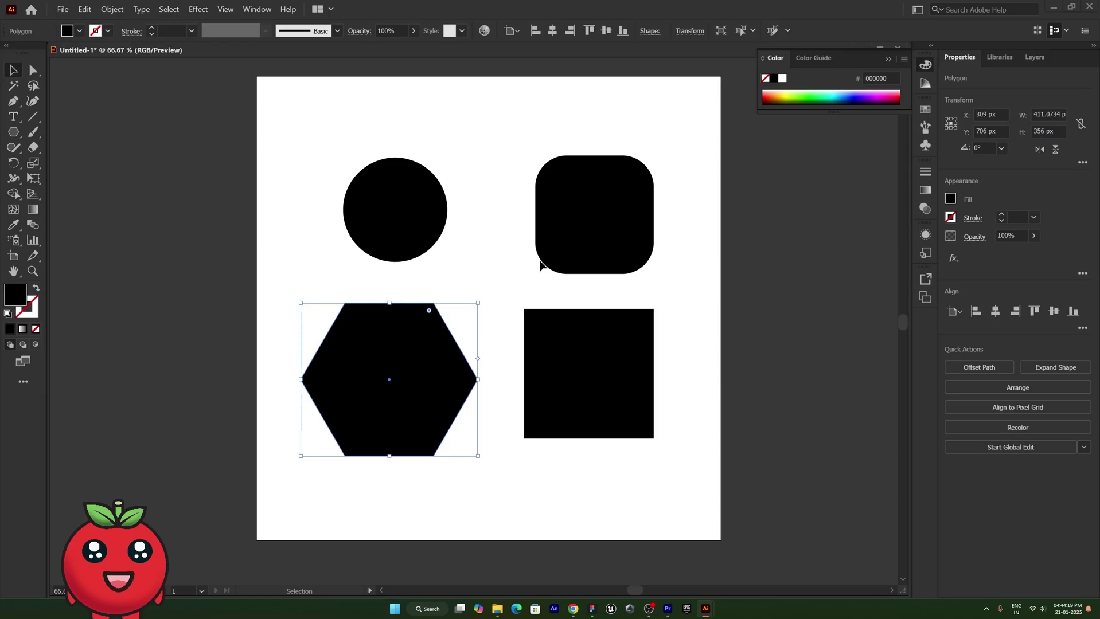
Fill the circle and the rounded square with placeholder text using the Area Type tool, and try the same on the hexagon.
left_click_drag(14, 117, 33, 125)
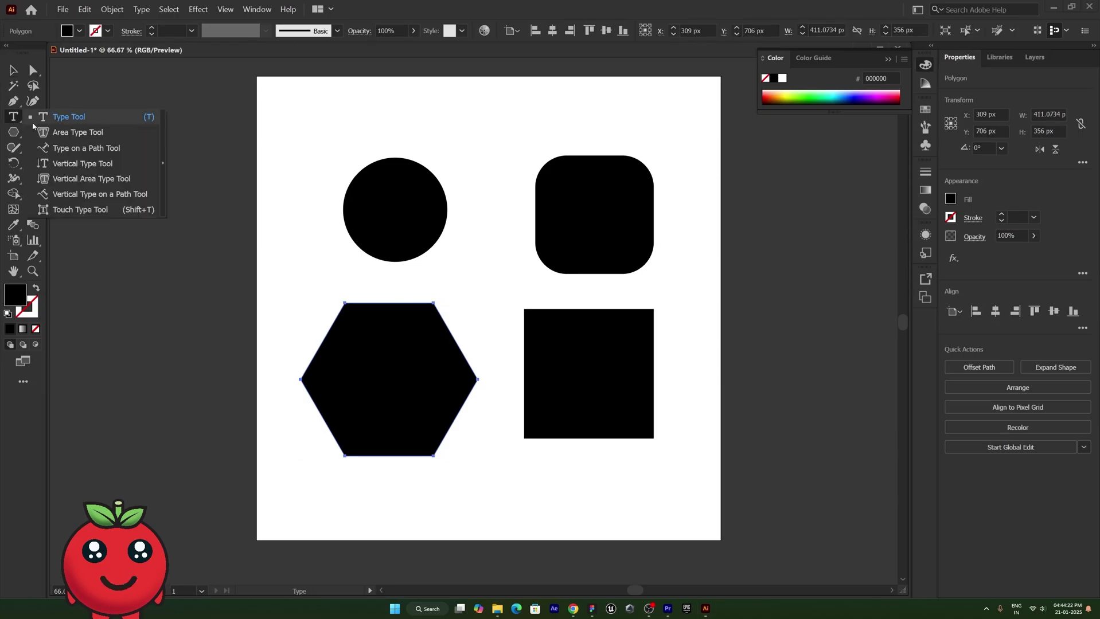
left_click(77, 139)
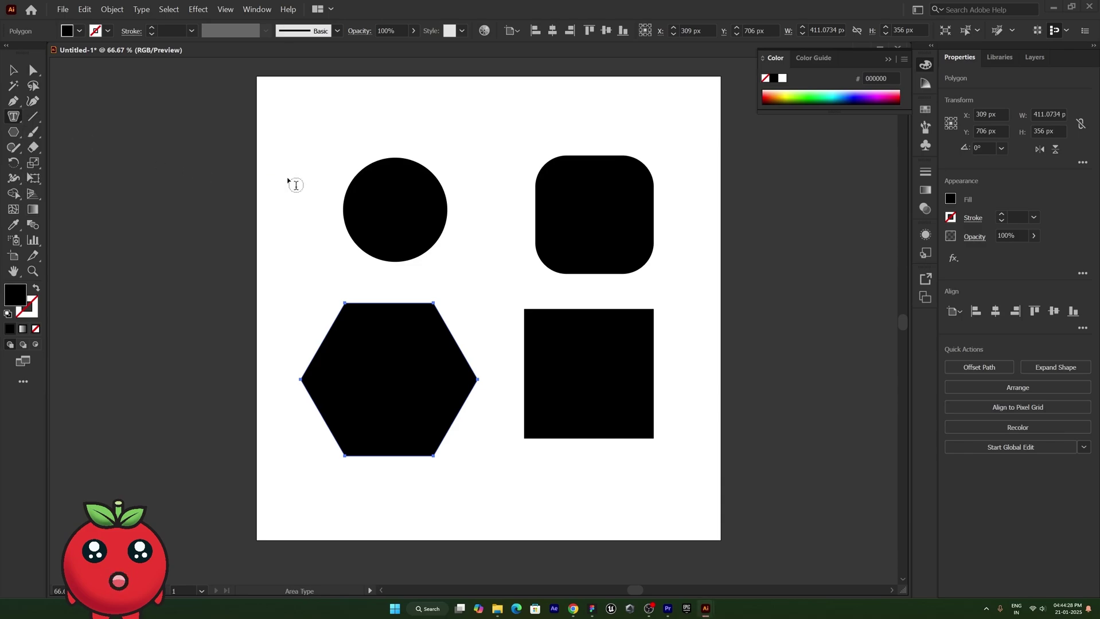
left_click(354, 196)
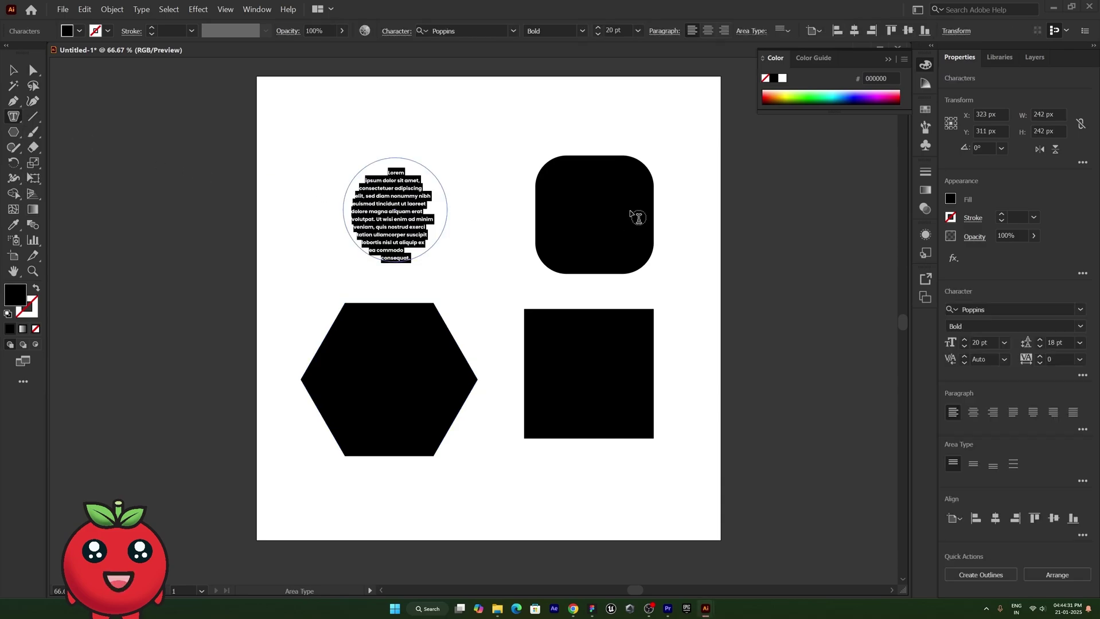
left_click(542, 194)
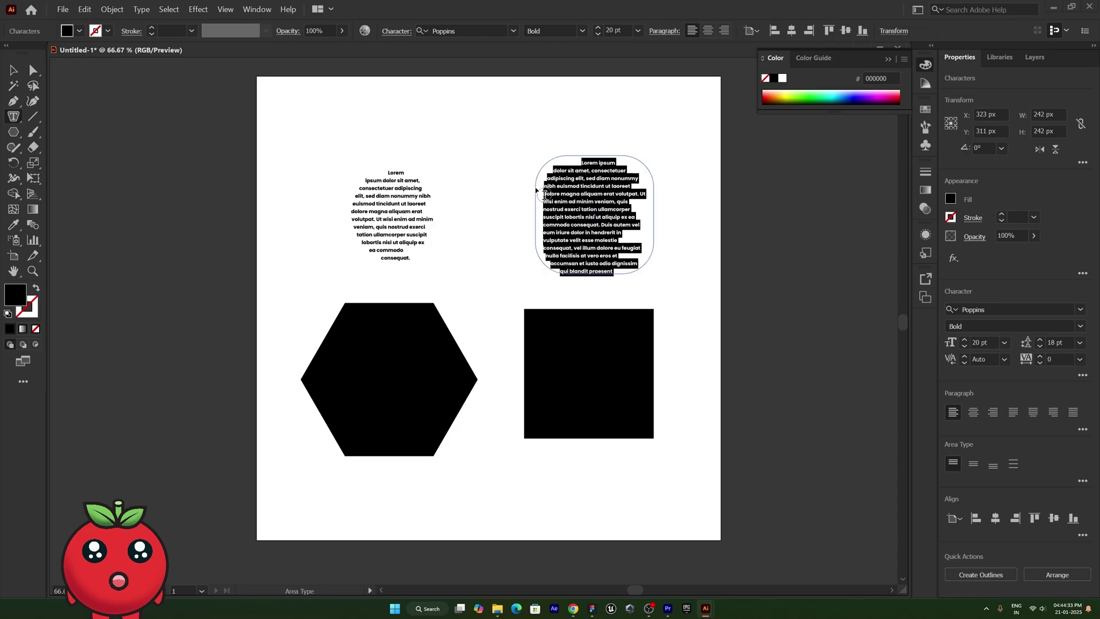
left_click(325, 345)
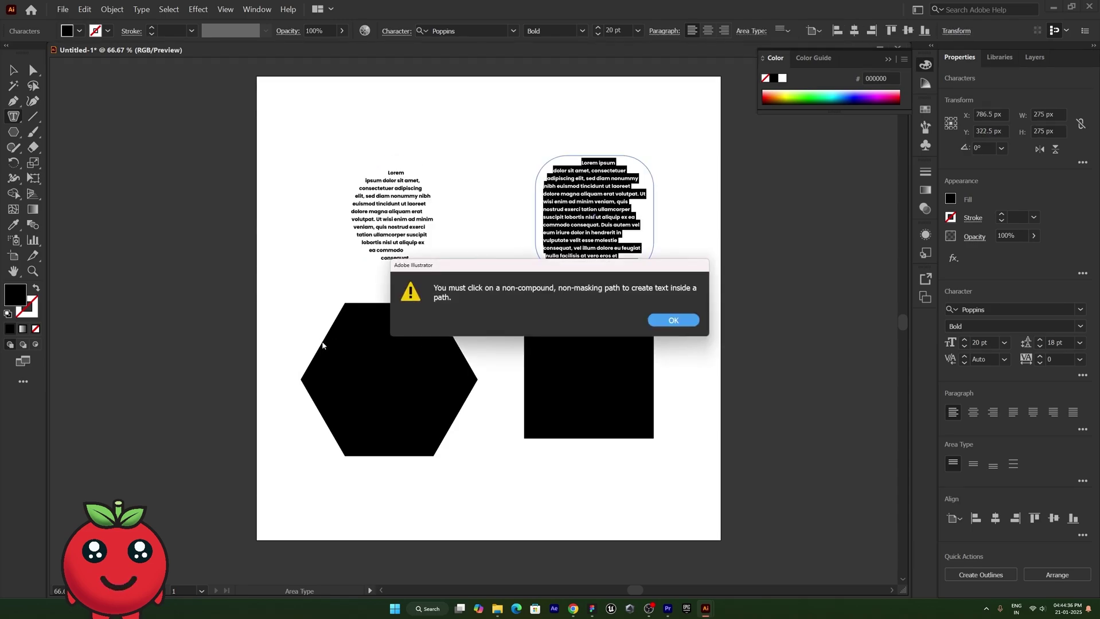
key("Return")
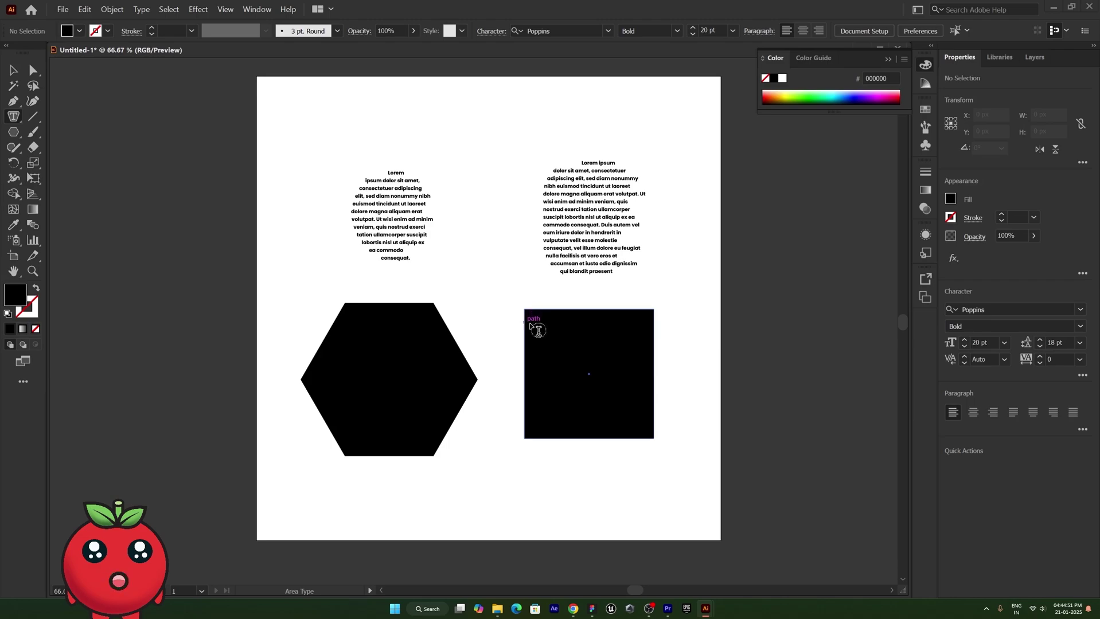
Fill the square and the hexagon with placeholder area type, and undo the area type in all four shapes.
left_click(582, 358)
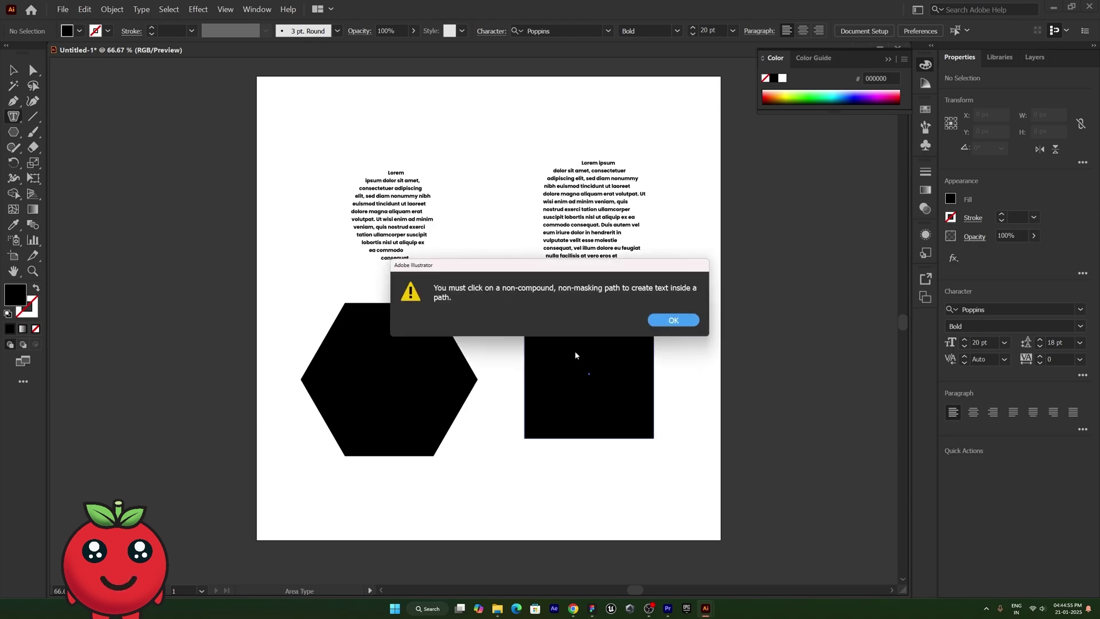
left_click(675, 322)
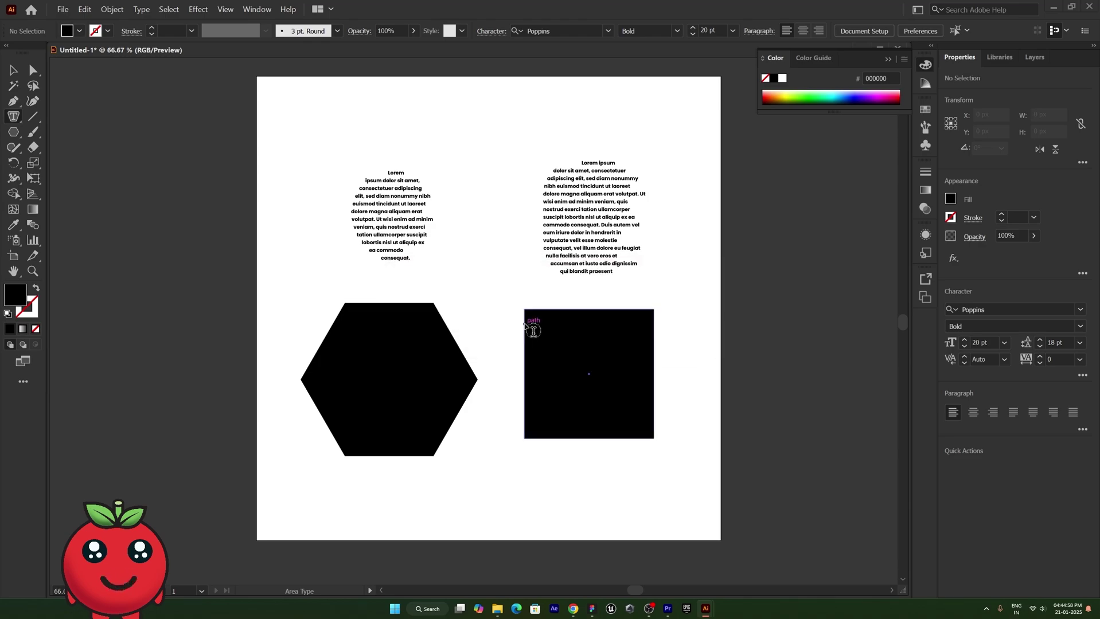
left_click(535, 331)
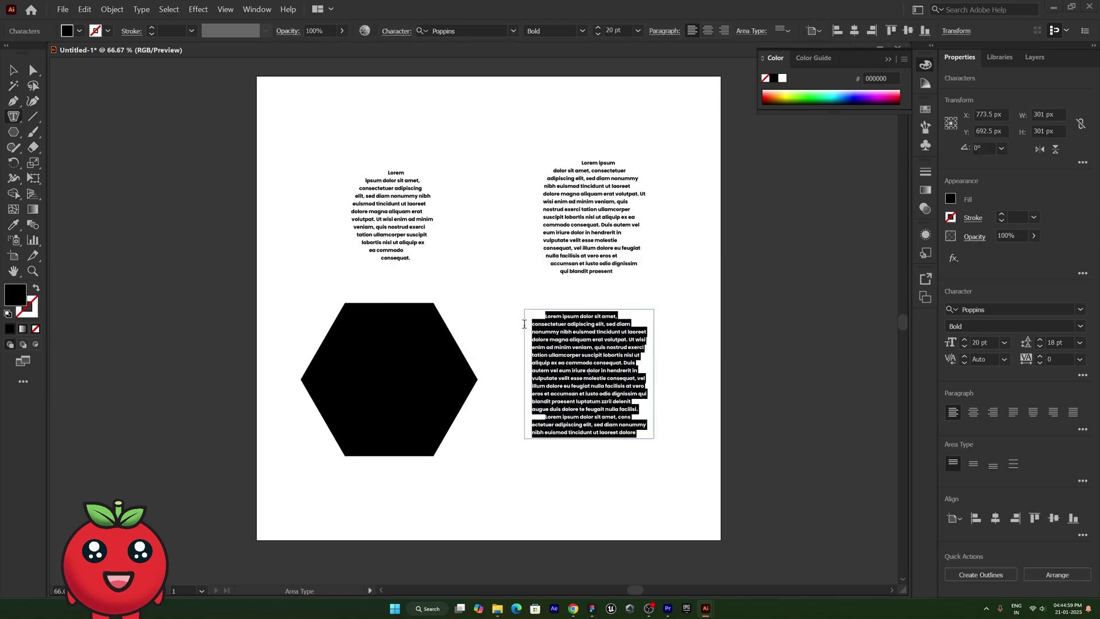
left_click(344, 329)
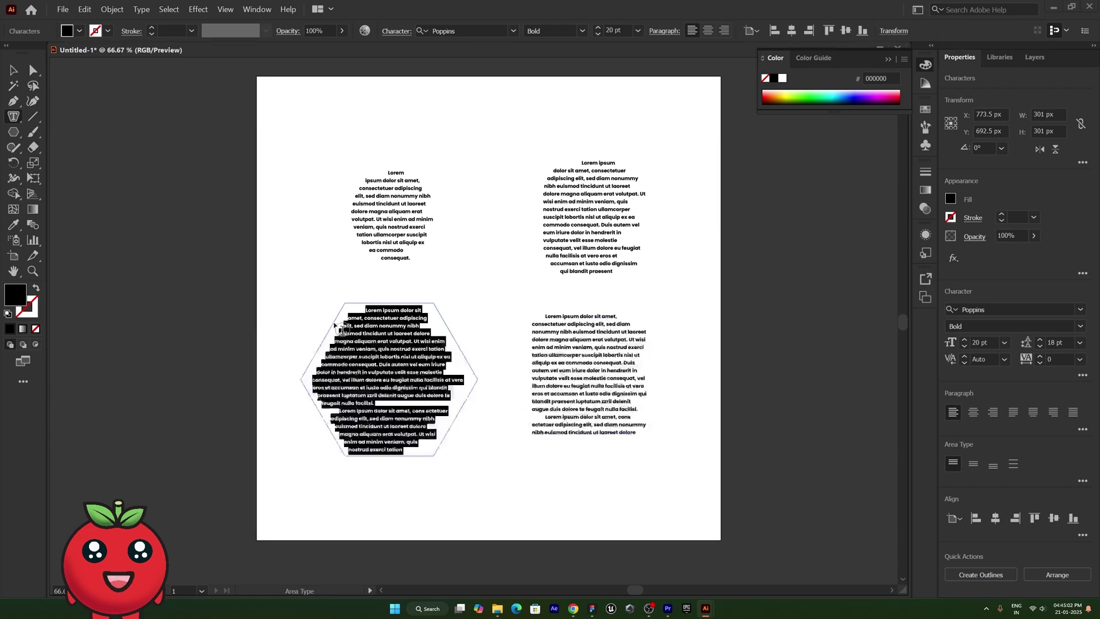
key("Escape")
left_click(239, 226)
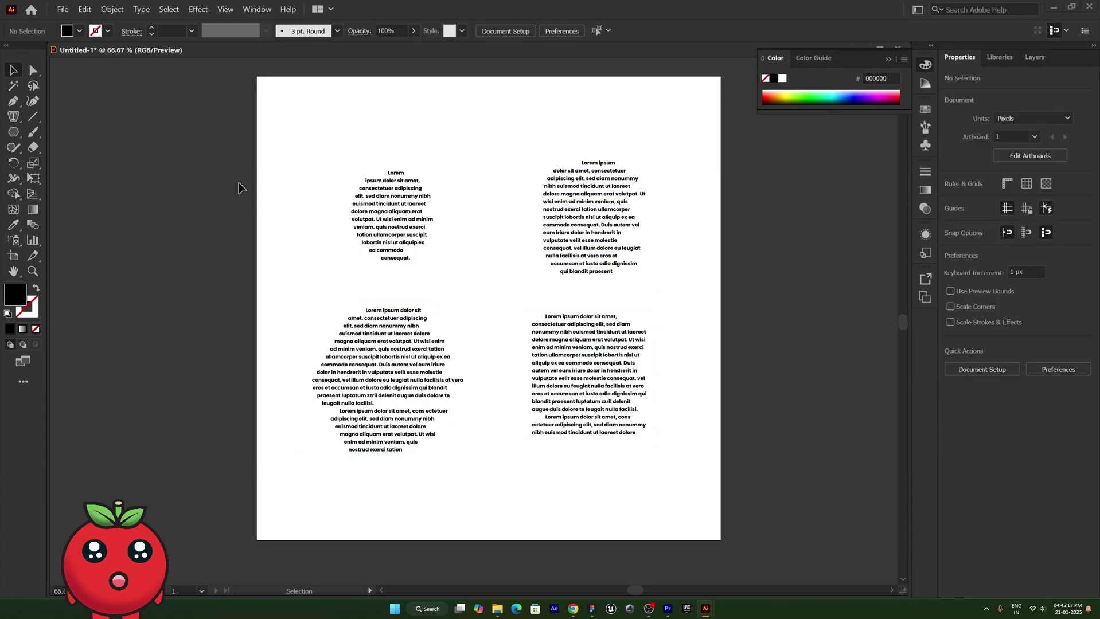
key("ctrl+z")
Run placeholder text along the outlines of the circle, rounded square, hexagon and square with the Type on a Path tool.
left_click_drag(13, 116, 57, 147)
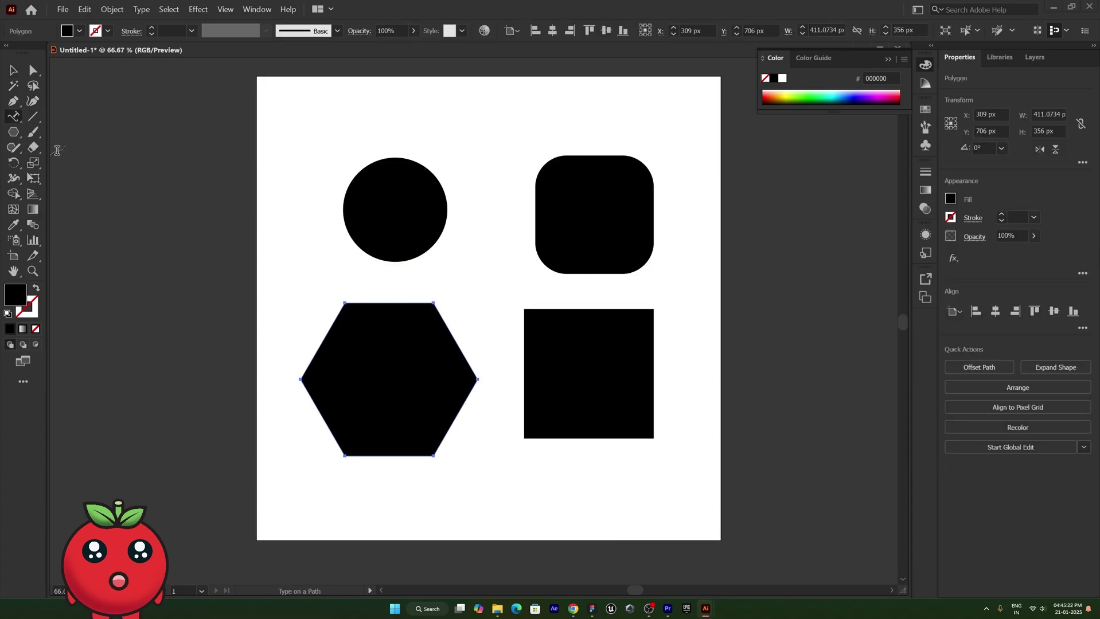
left_click(365, 250)
left_click(581, 274)
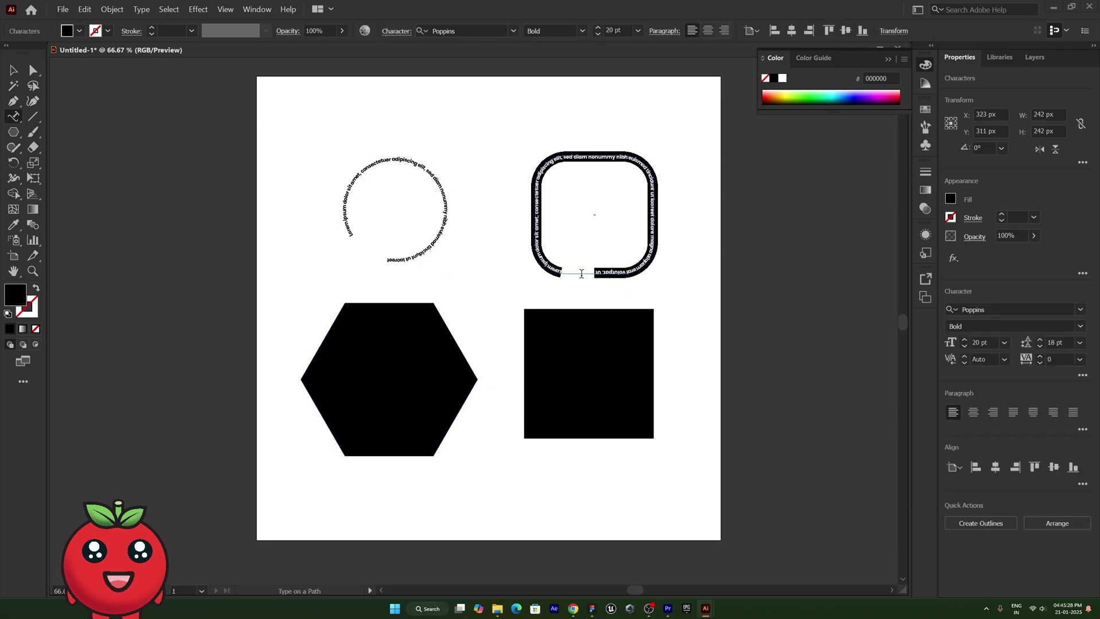
left_click(450, 429)
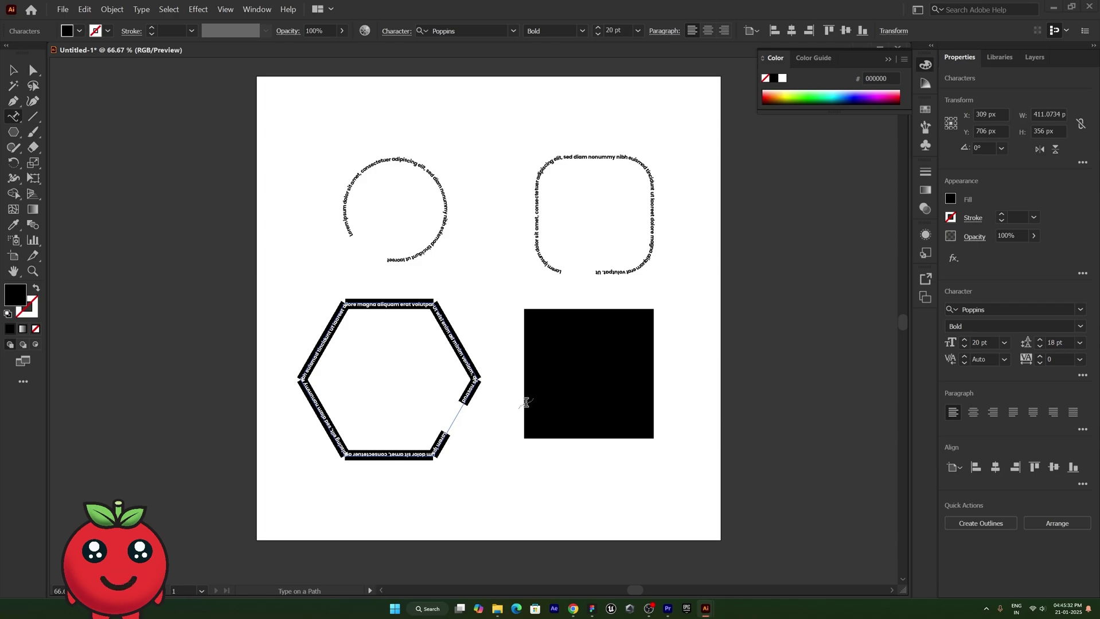
left_click(525, 403)
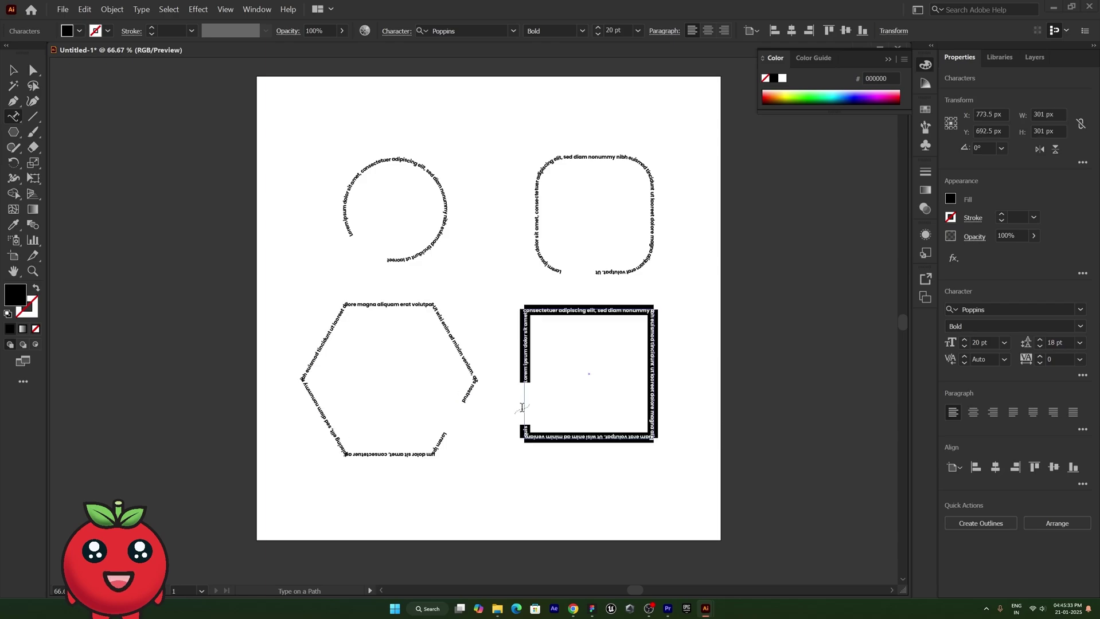
Move the starting point of the square's path text farther up its left edge with the Direct Selection tool.
left_click(34, 71)
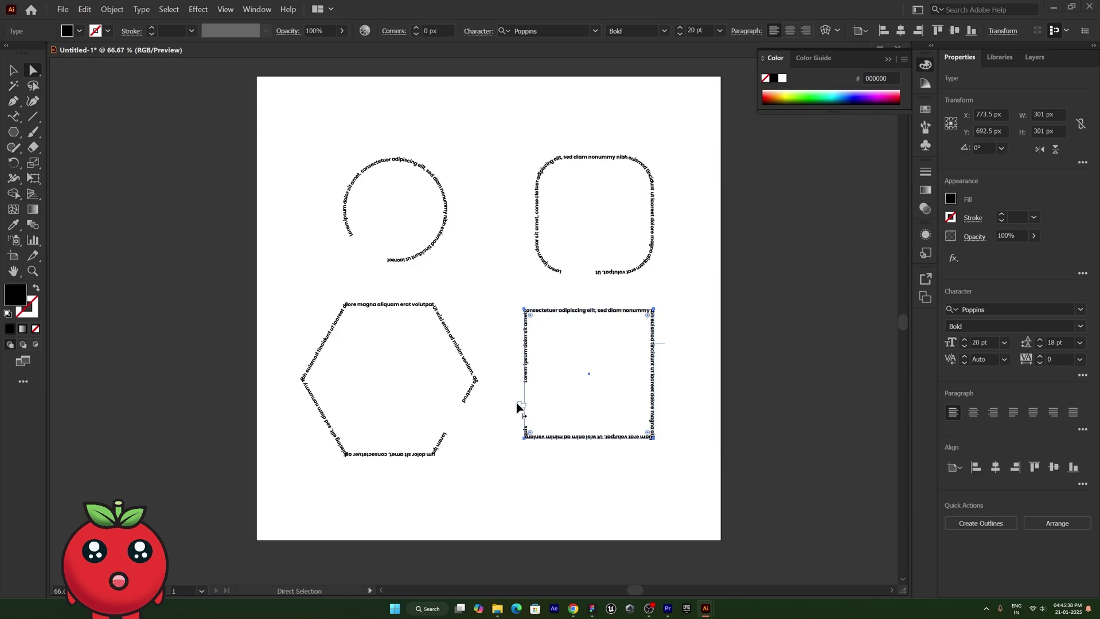
left_click_drag(518, 407, 520, 379)
left_click(522, 385)
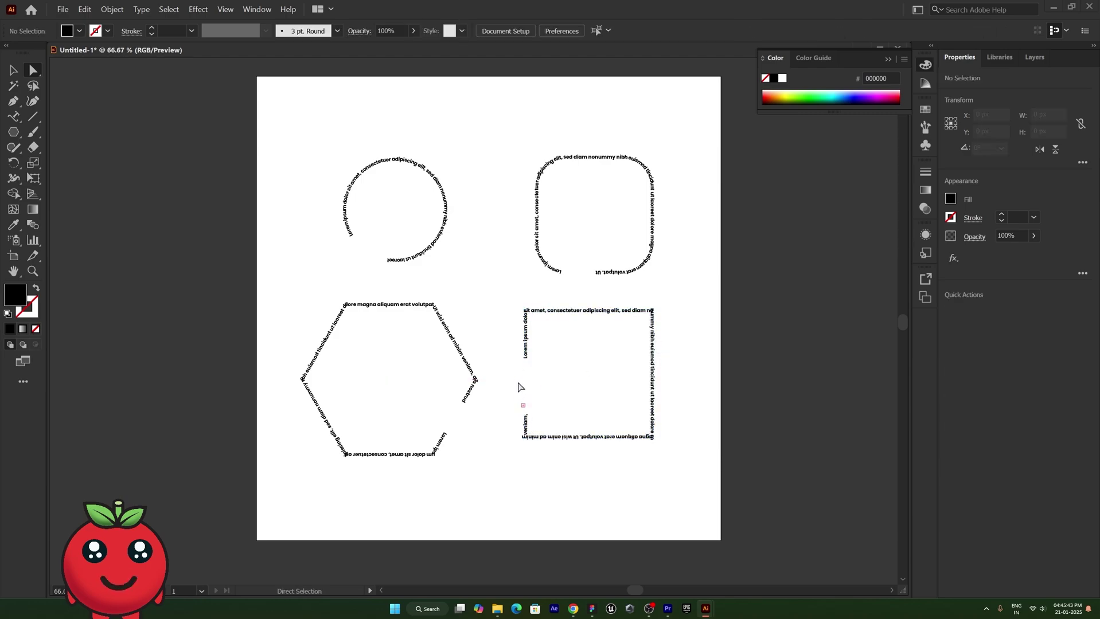
left_click(523, 367)
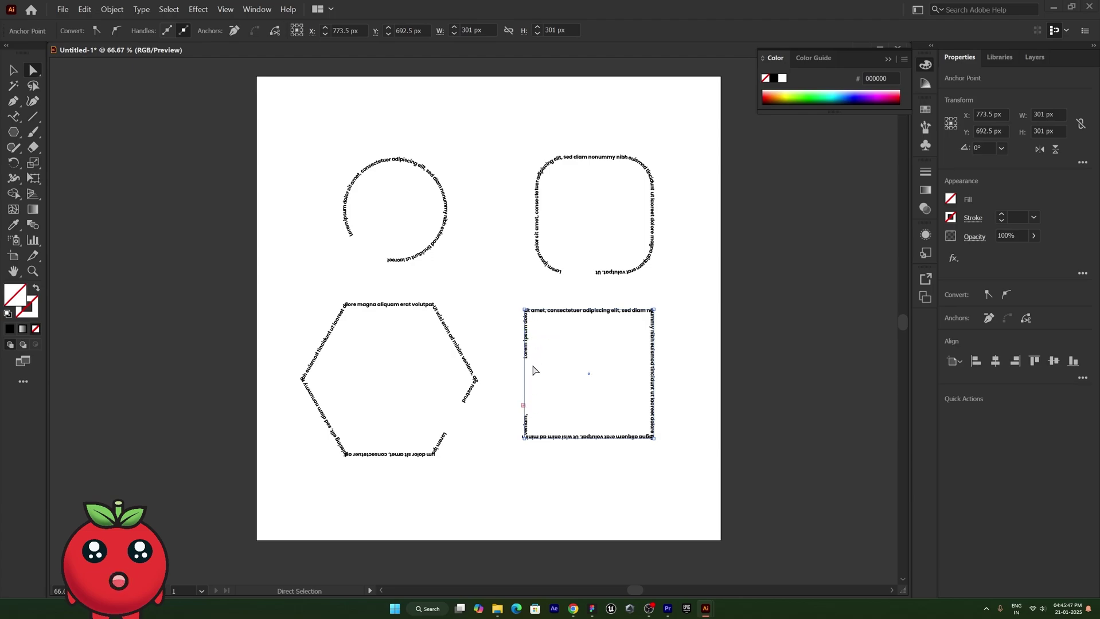
left_click(536, 274)
left_click(562, 269)
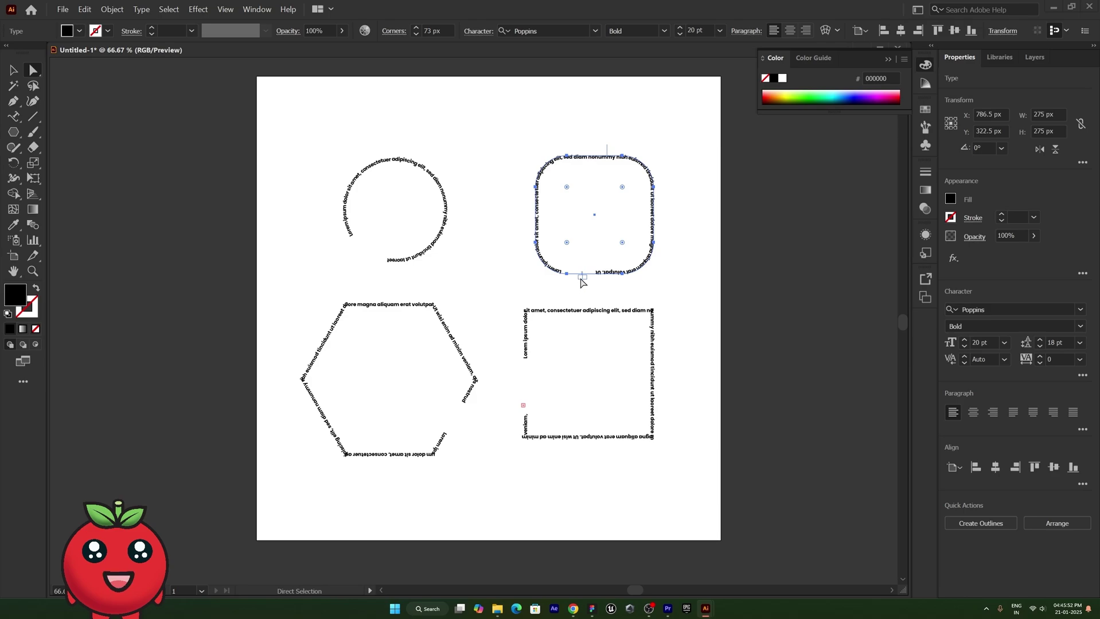
left_click(579, 281)
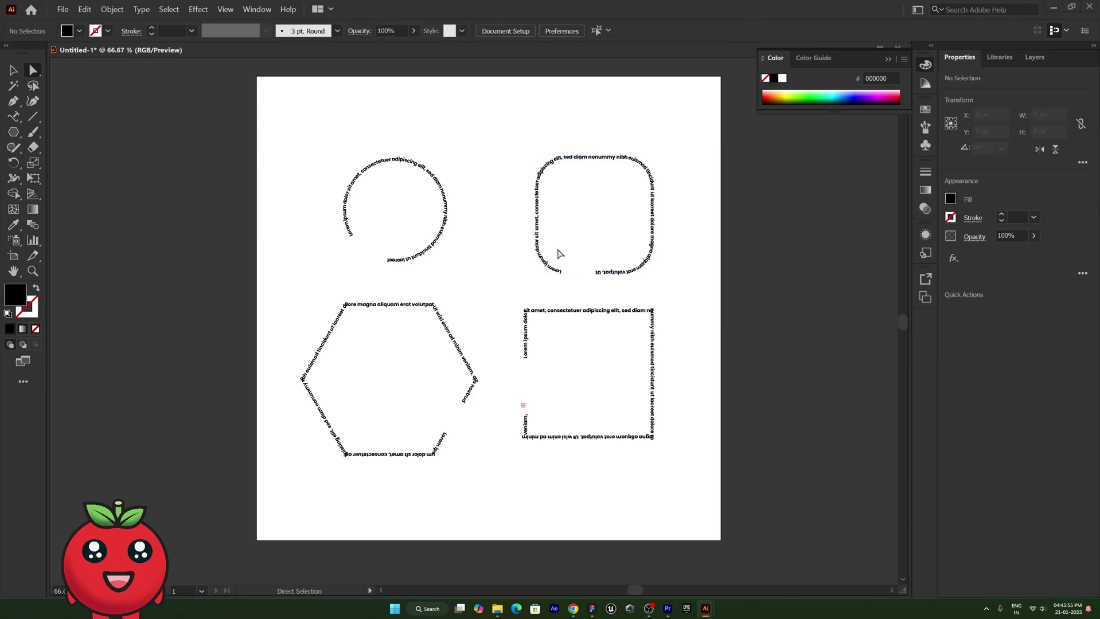
Move the start of the circle's path text clockwise, and pull its end bracket back to the circle's lower right to shorten the text span.
scroll(343, 189, "up", 5, "alt")
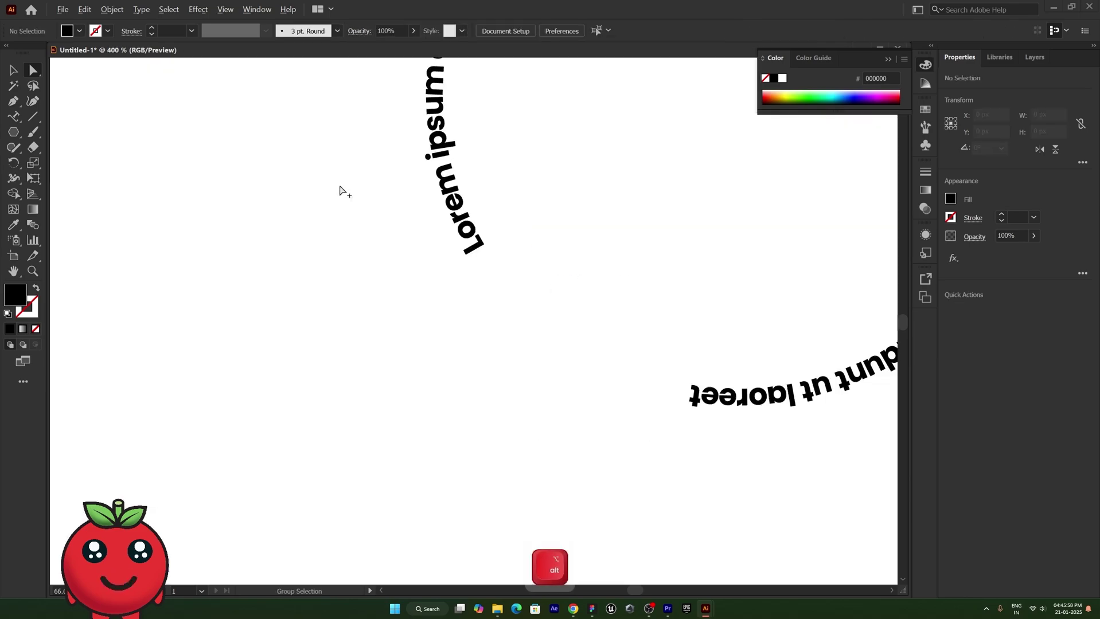
scroll(589, 238, "down", 4, "alt")
scroll(629, 213, "up", 1)
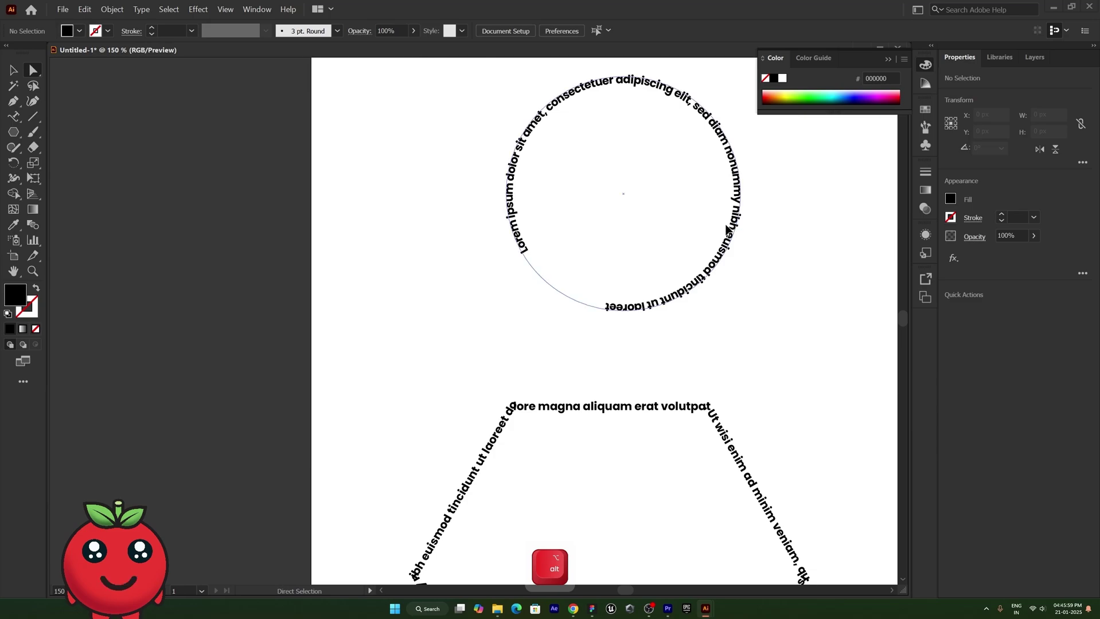
left_click(612, 288)
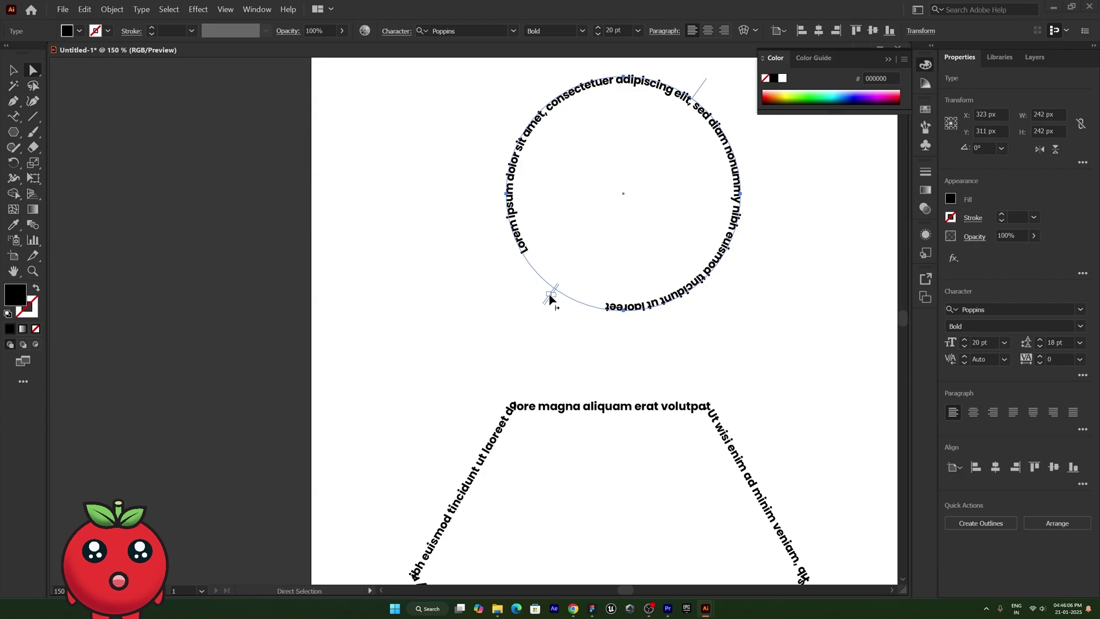
left_click_drag(549, 297, 527, 277)
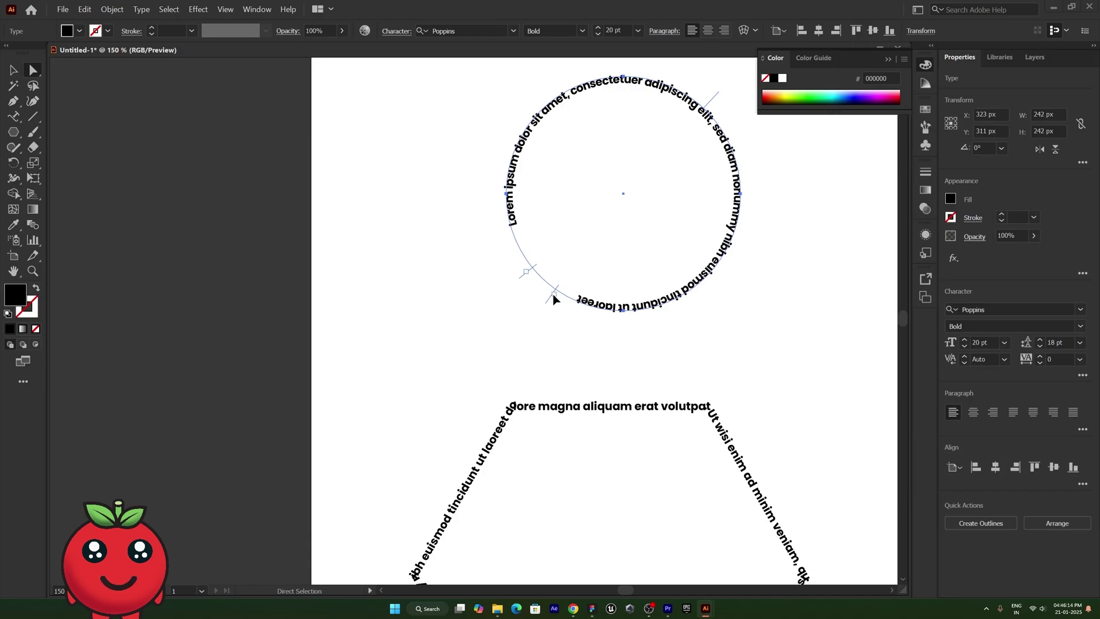
left_click_drag(553, 298, 698, 297)
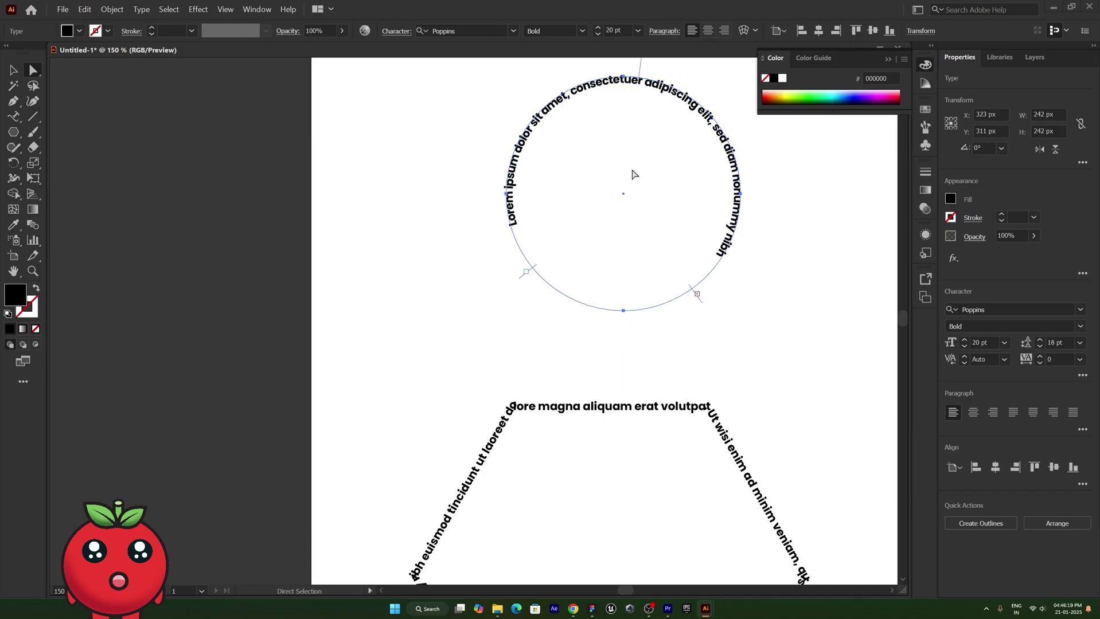
Slide the circle's path text around to its lower part and replace its wording with "i love design".
scroll(633, 175, "up", 1)
left_click_drag(641, 73, 625, 230)
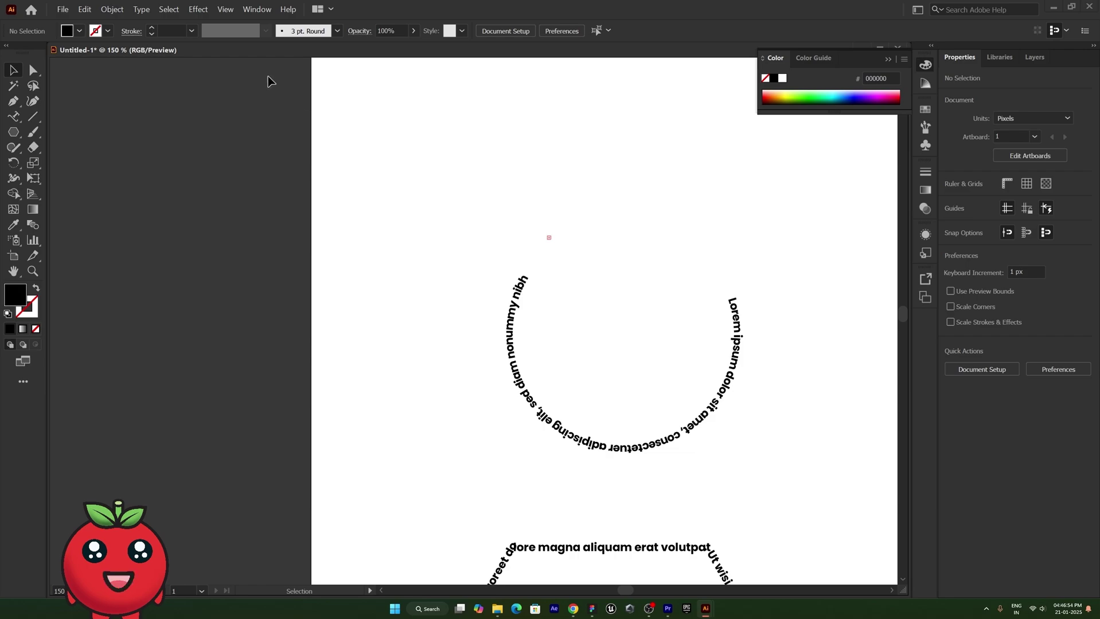
double_click(589, 444)
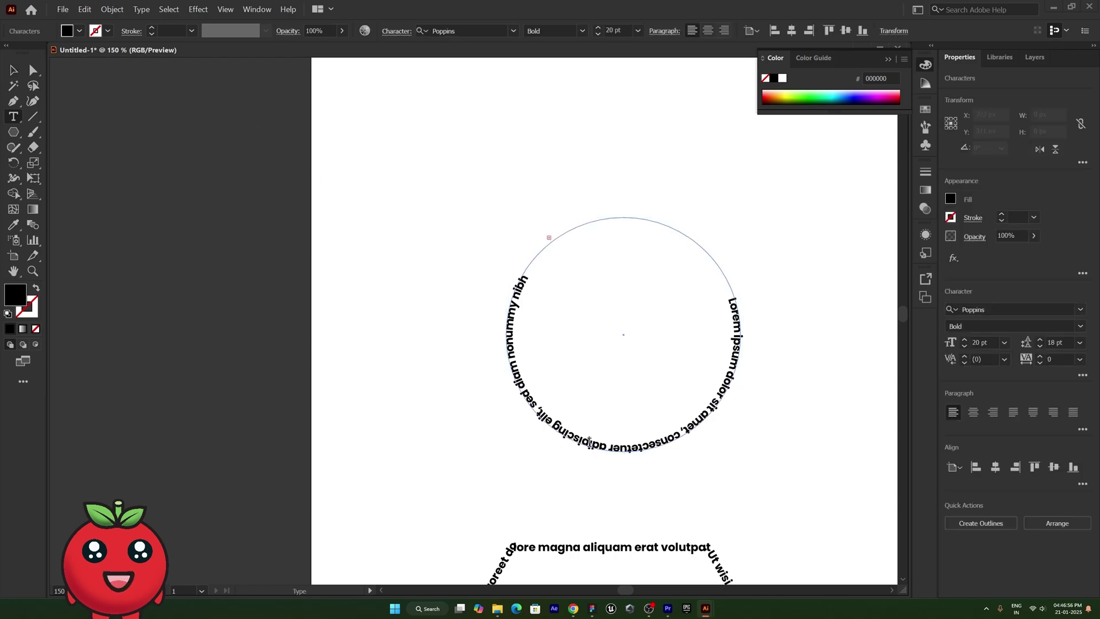
key("ctrl+a")
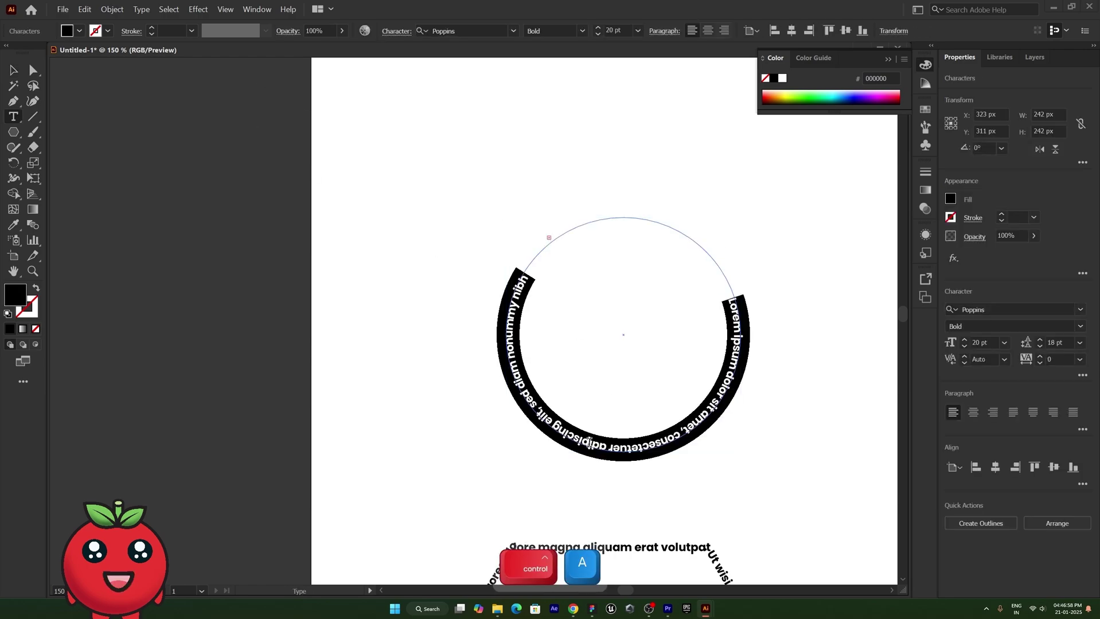
type("I love design")
key("Escape")
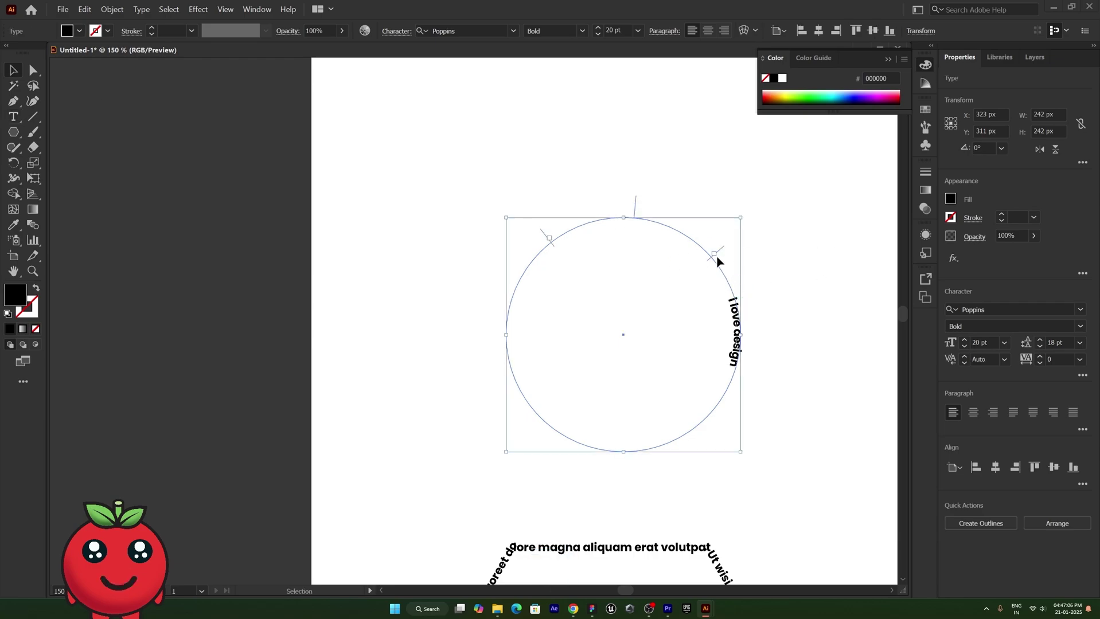
Center-align the circle's text within a shortened span and slide it to the top of the circle.
left_click_drag(714, 257, 506, 378)
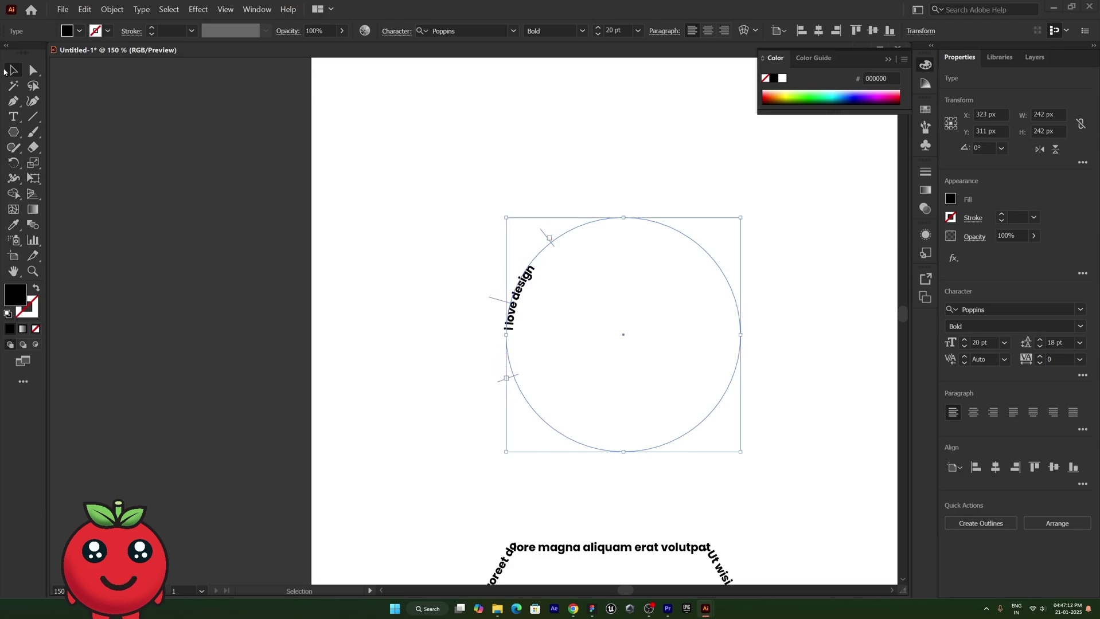
left_click(972, 412)
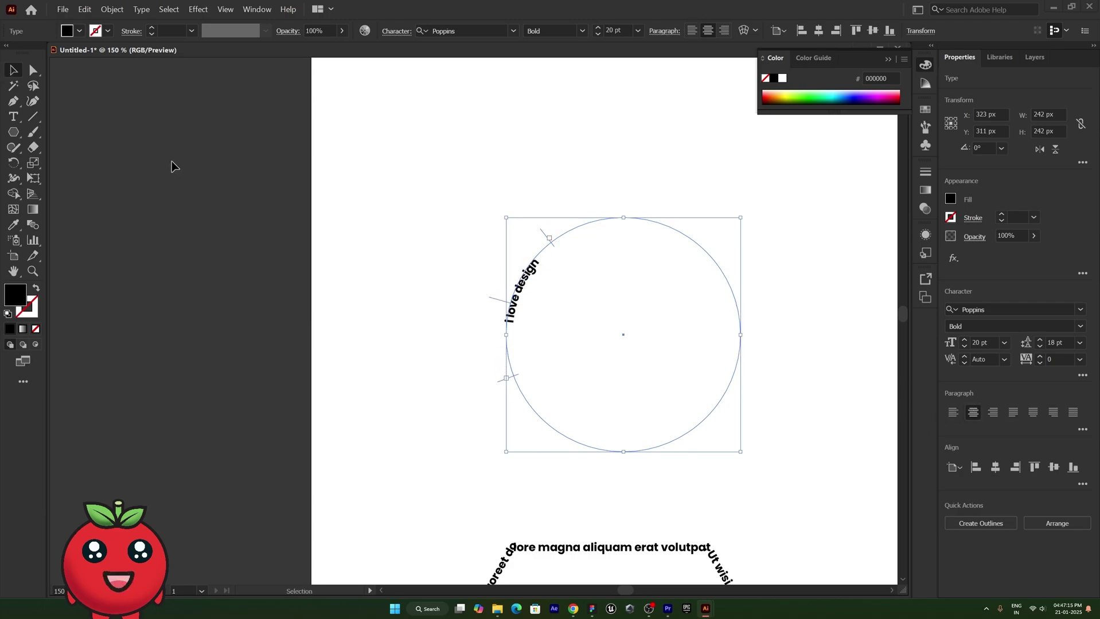
key("a")
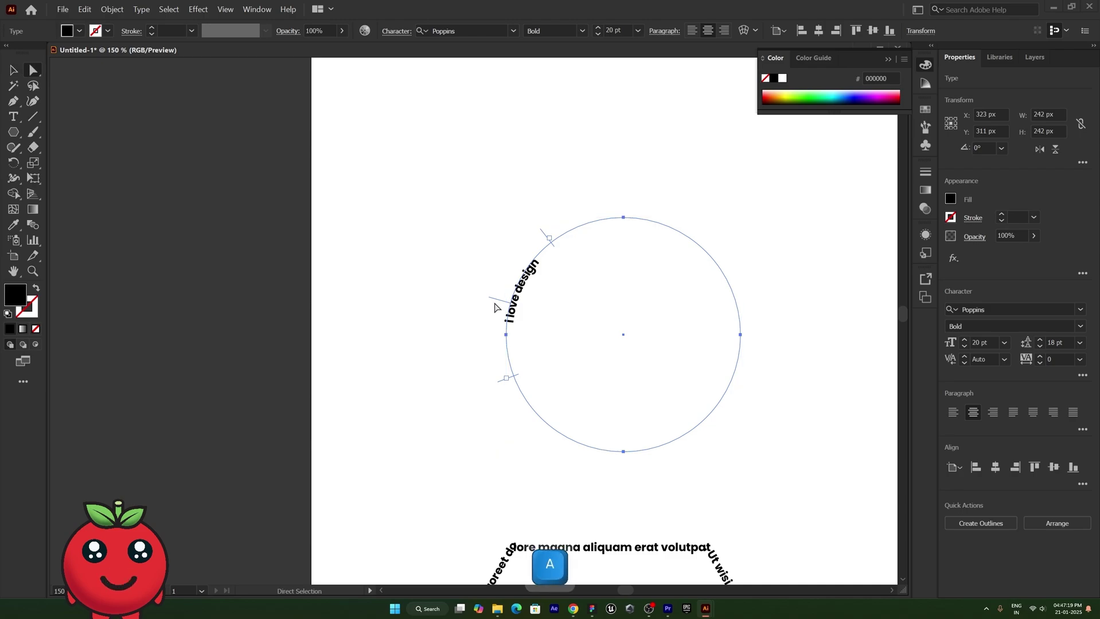
left_click_drag(503, 295, 624, 213)
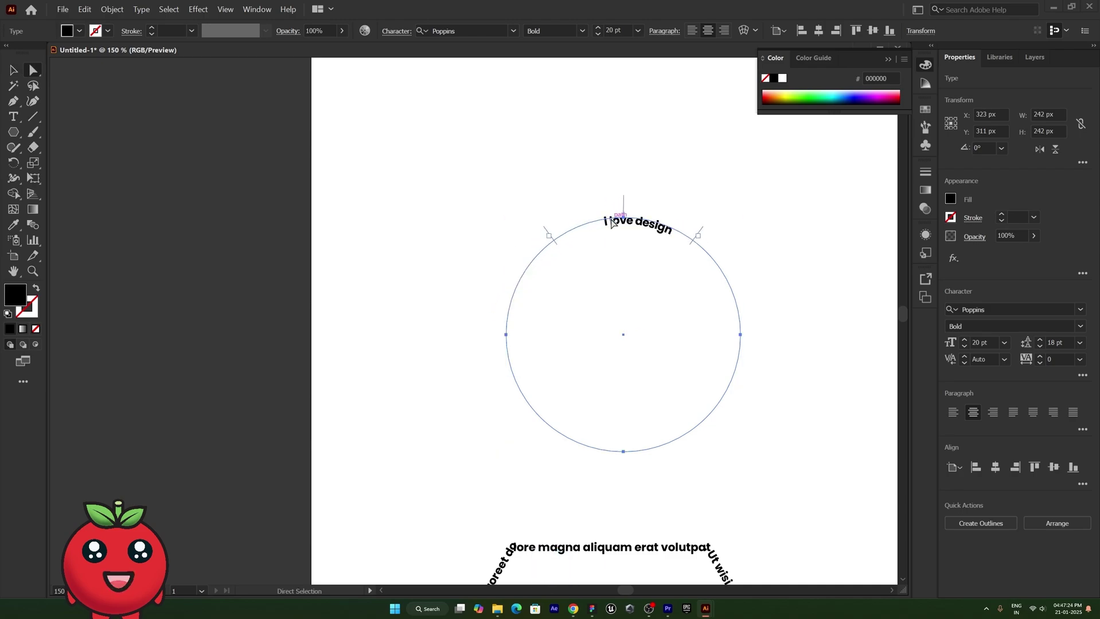
Flip the circle's text to the other side of the path and slide it to the circle's bottom.
key("v")
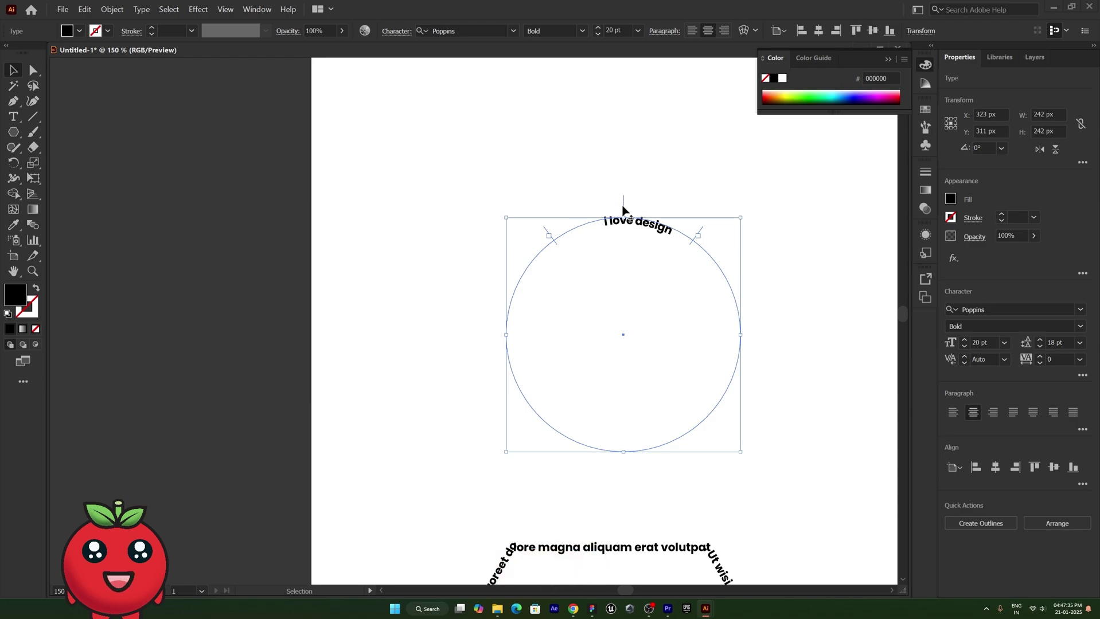
key("a")
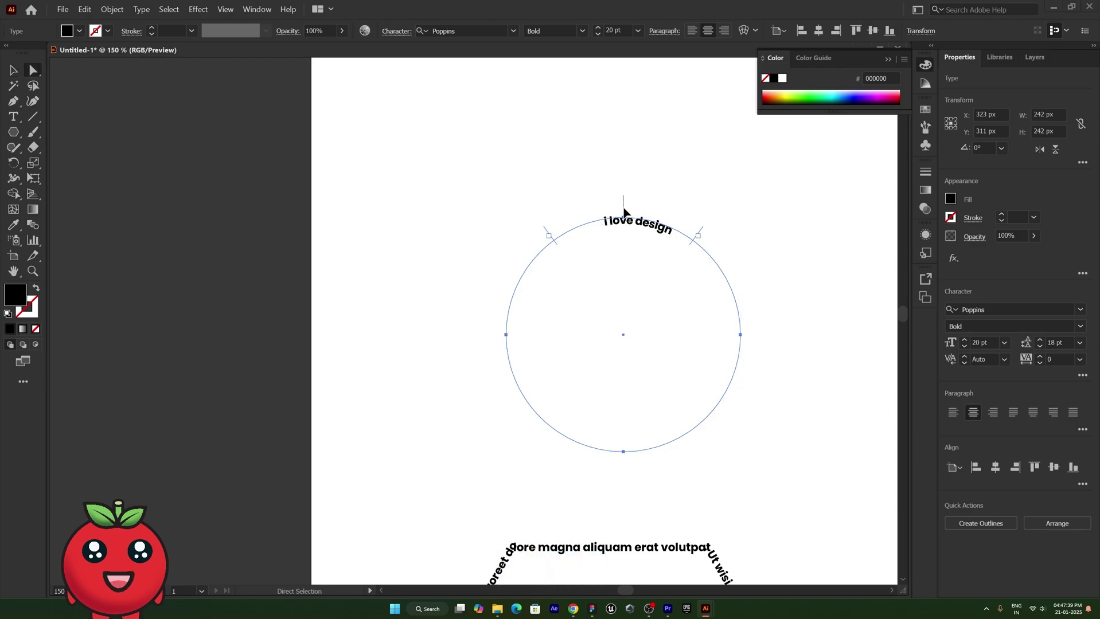
left_click_drag(623, 211, 631, 243)
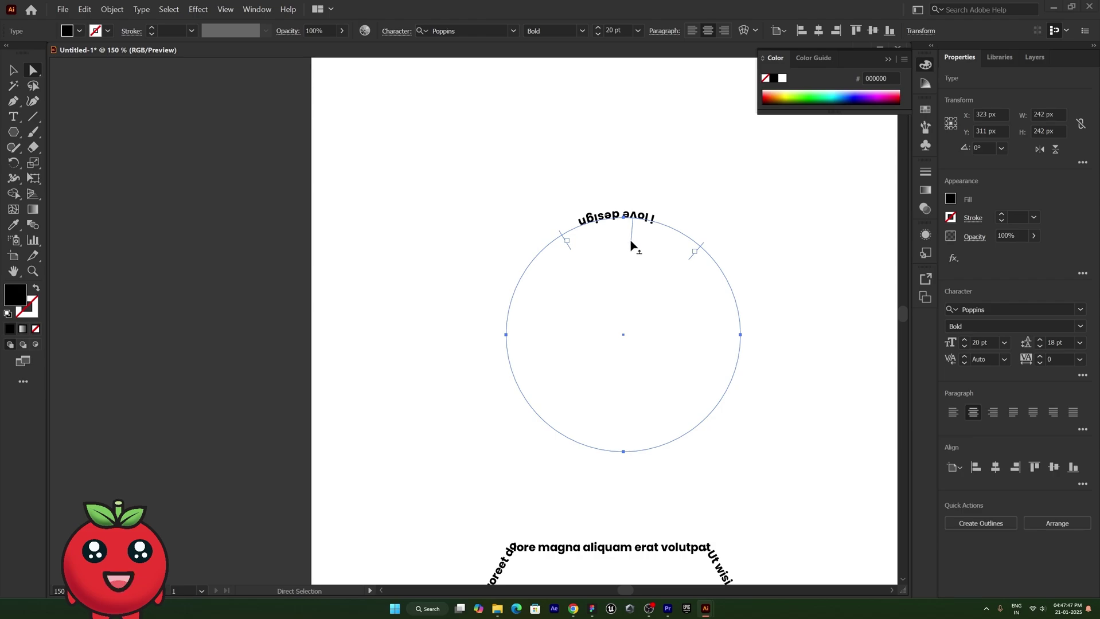
left_click_drag(630, 241, 625, 387)
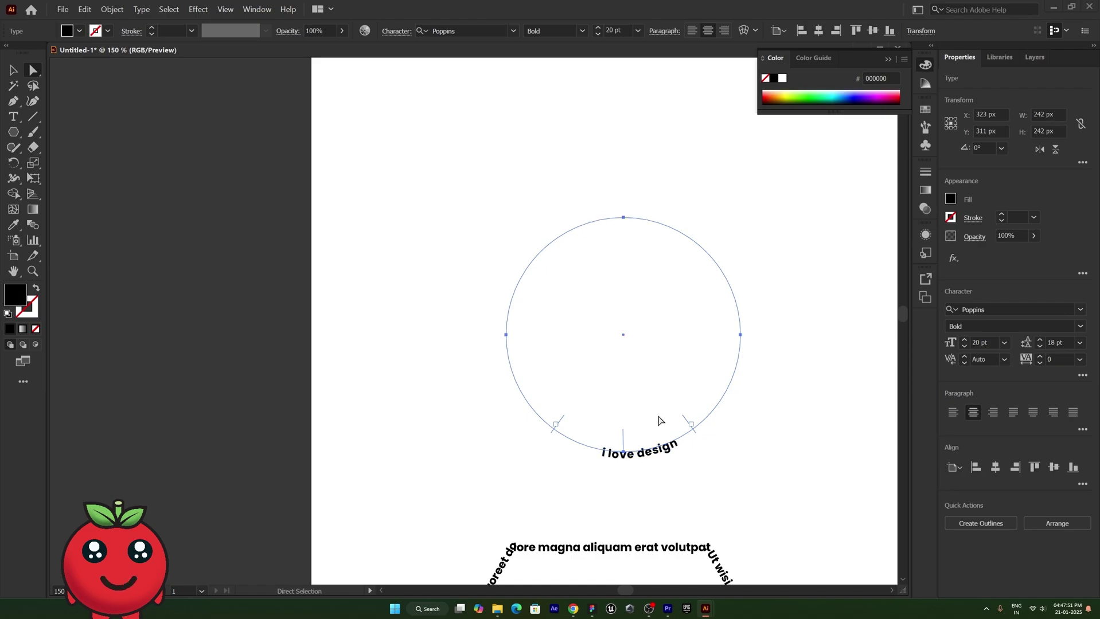
left_click_drag(622, 439, 617, 440)
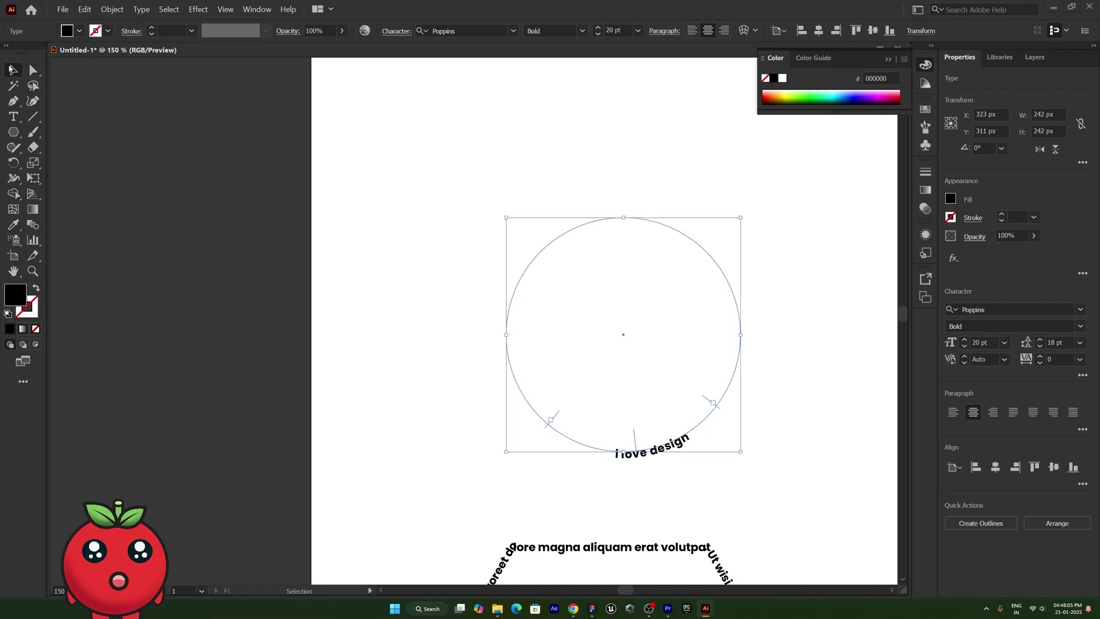
left_click(183, 218)
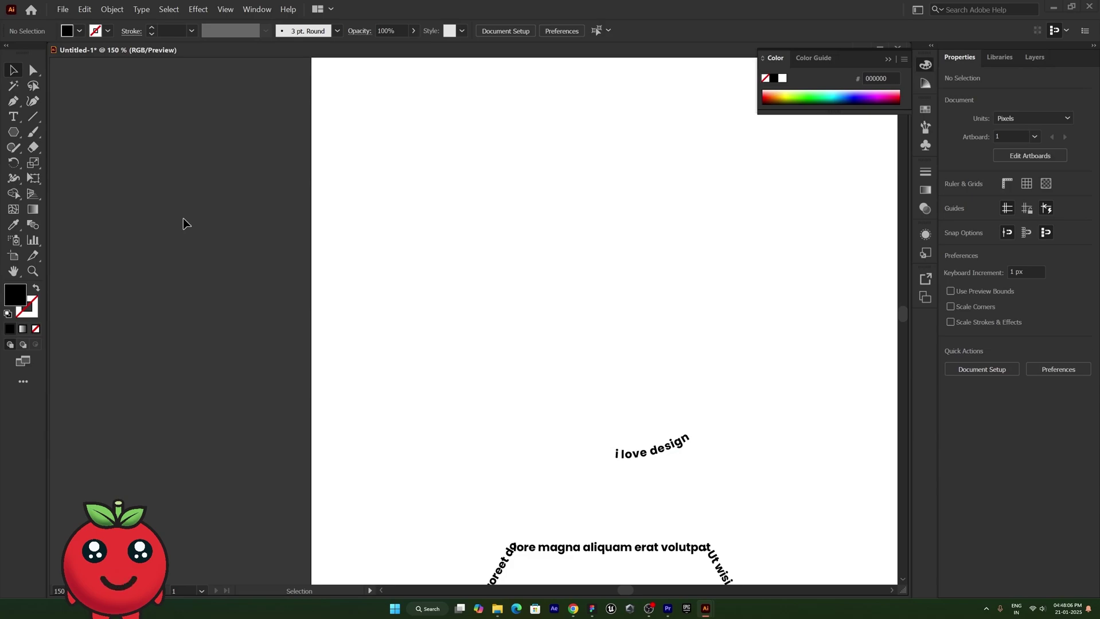
Add the word "nike" with the Vertical Type tool near the artboard's upper left corner.
left_click(14, 117)
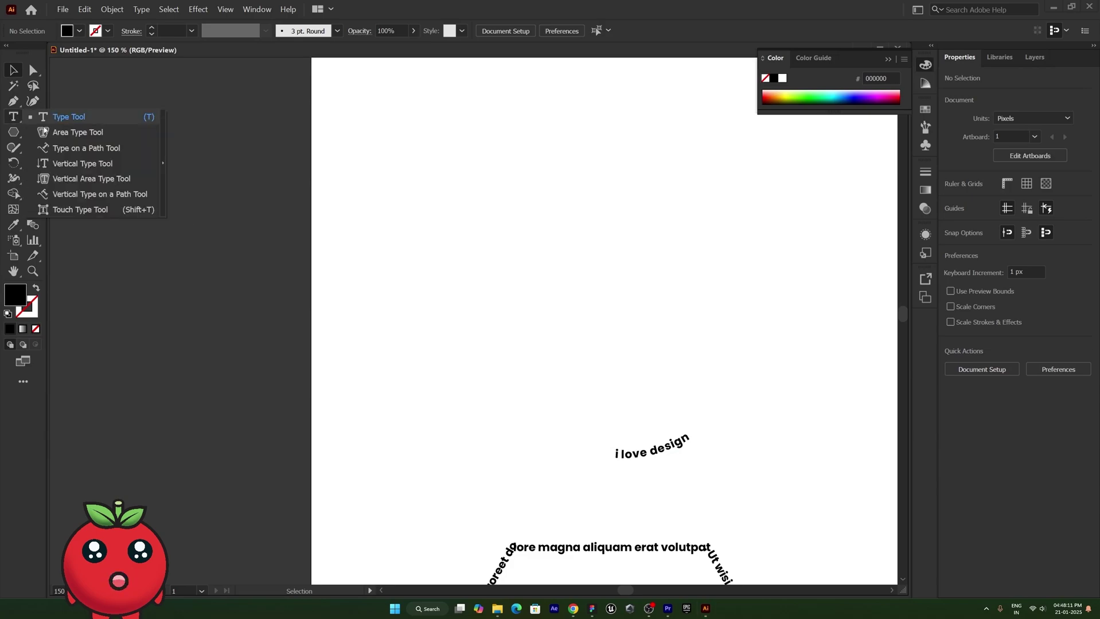
left_click(68, 164)
left_click(371, 127)
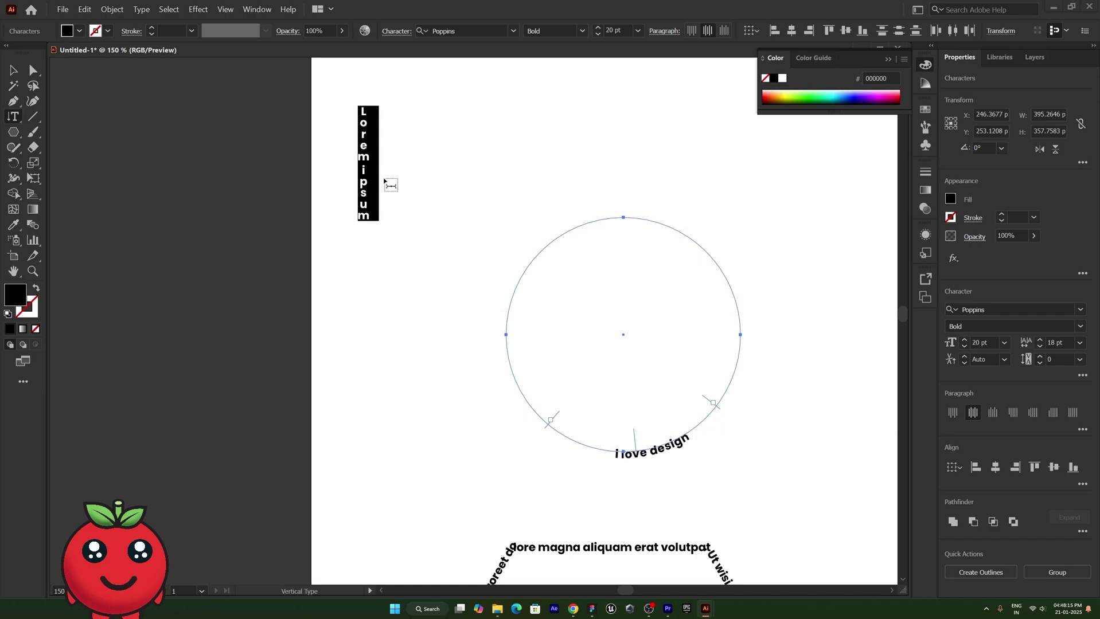
left_click(360, 158)
key("ctrl+a")
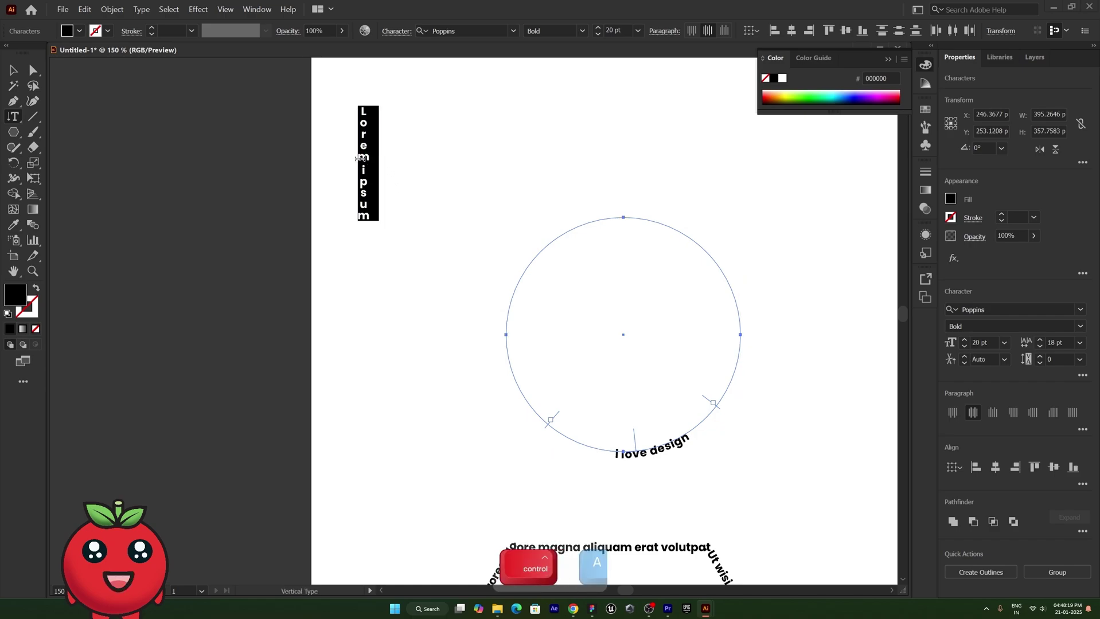
type("nike")
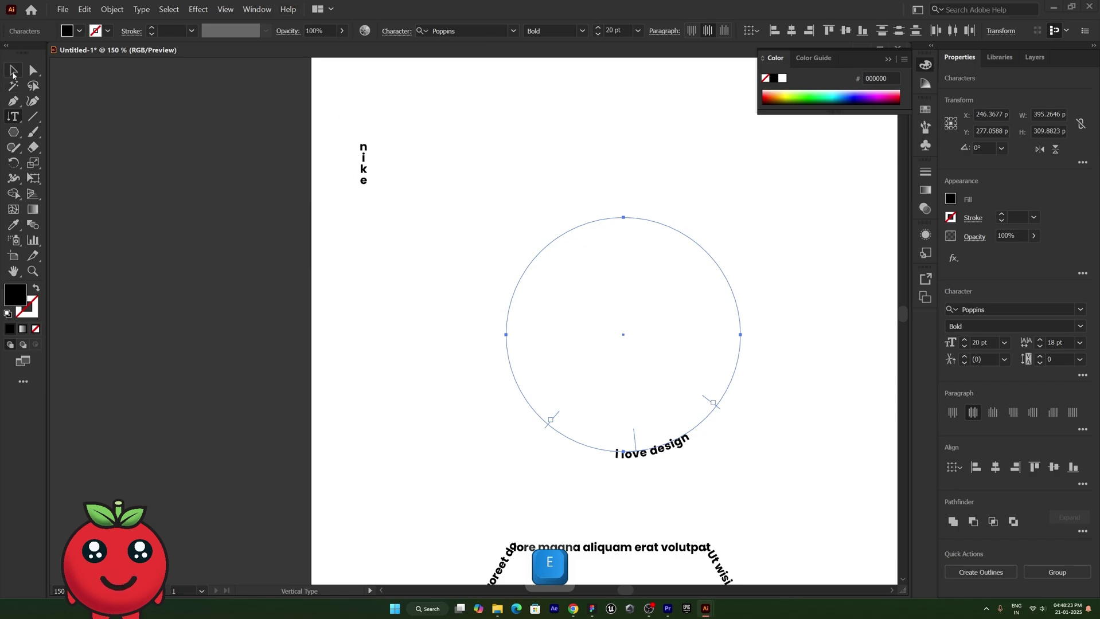
left_click(13, 70)
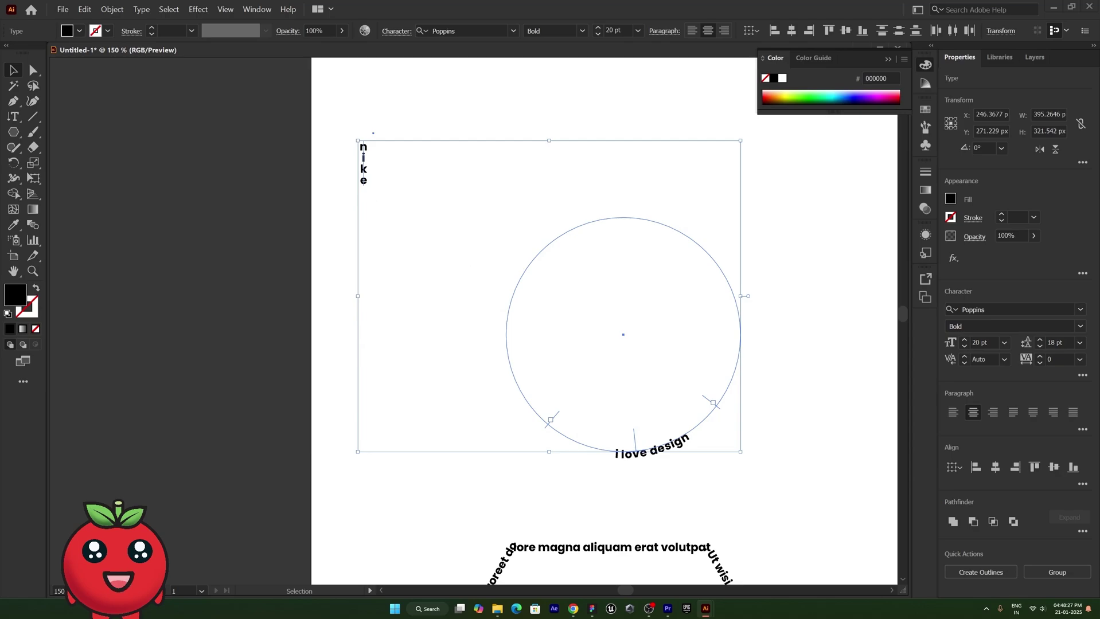
Apply All Caps to the vertical word and the circle's text, and enlarge the vertical word to about 74 pt.
left_click(1088, 377)
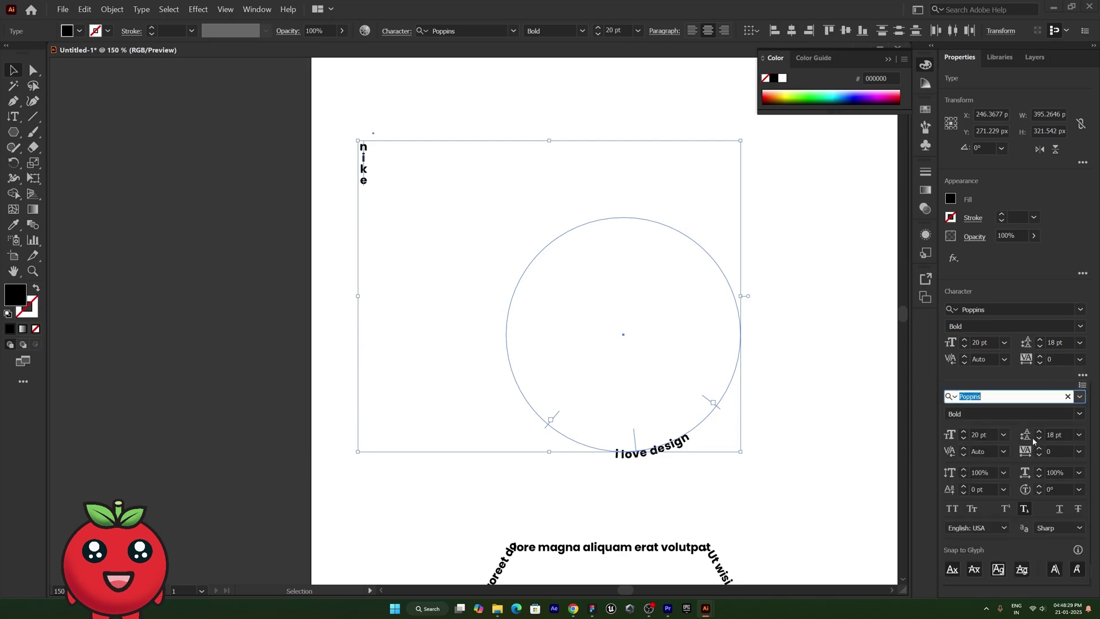
left_click(951, 508)
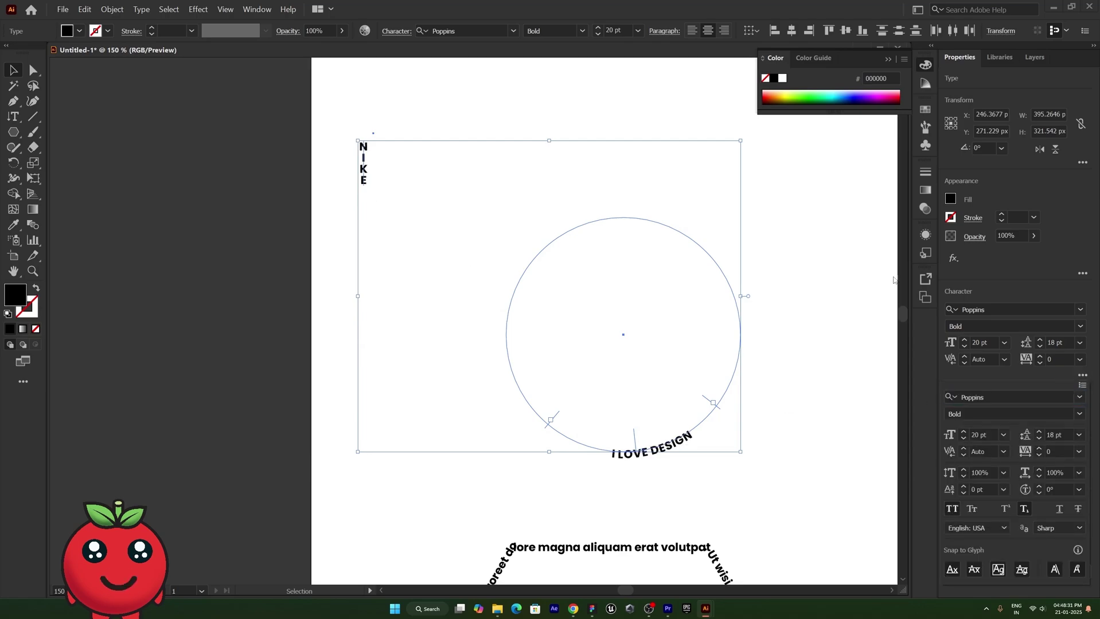
left_click(831, 262)
left_click(771, 410)
left_click(673, 437)
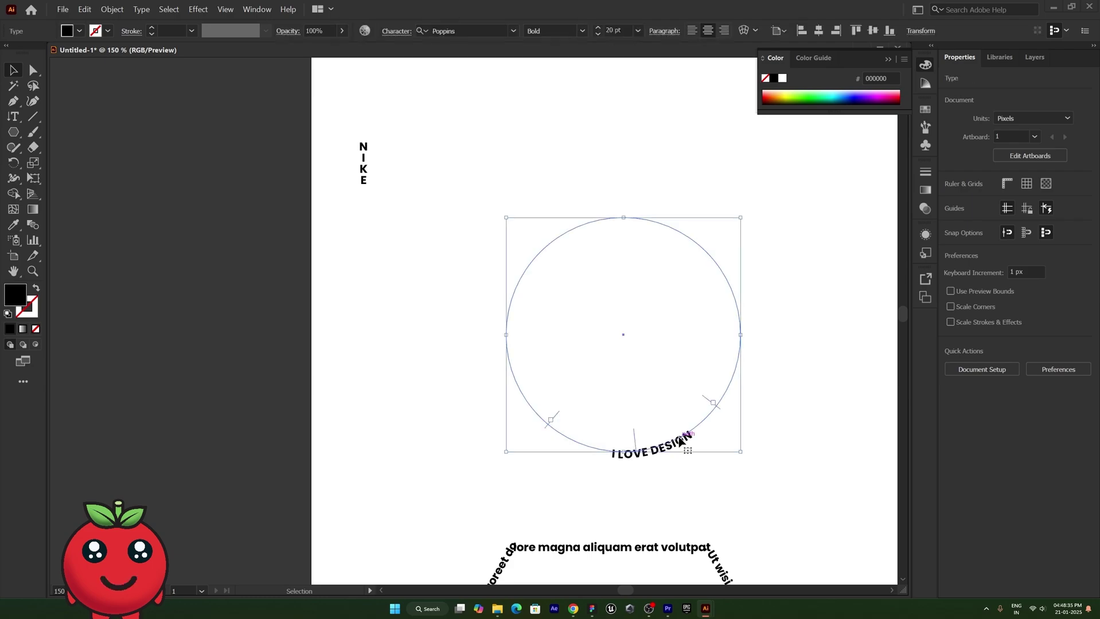
left_click(365, 172)
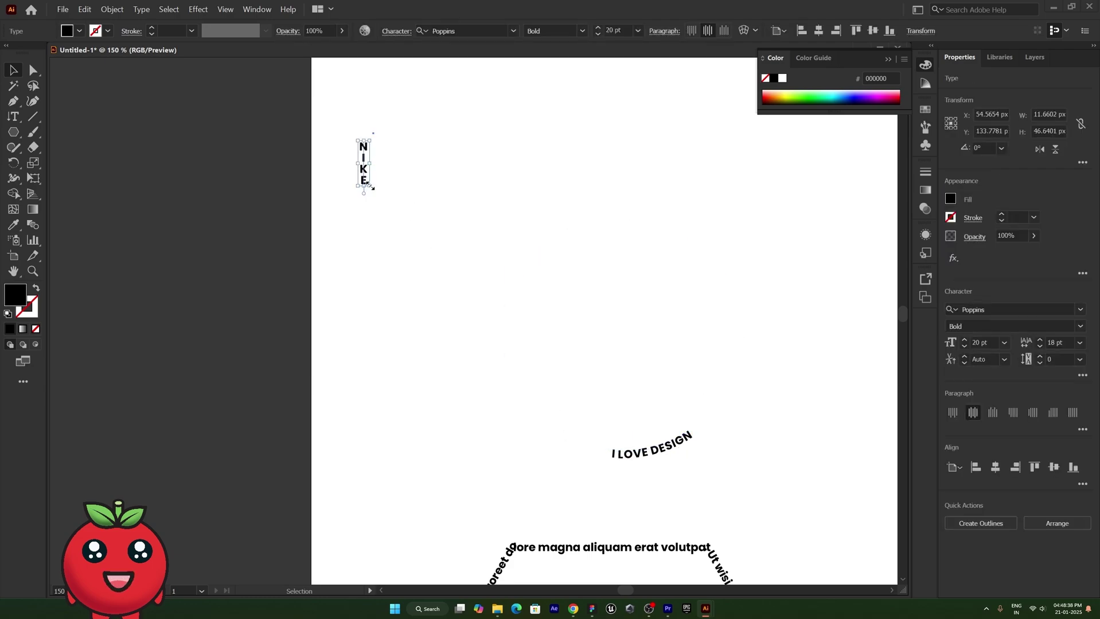
left_click_drag(370, 185, 448, 310)
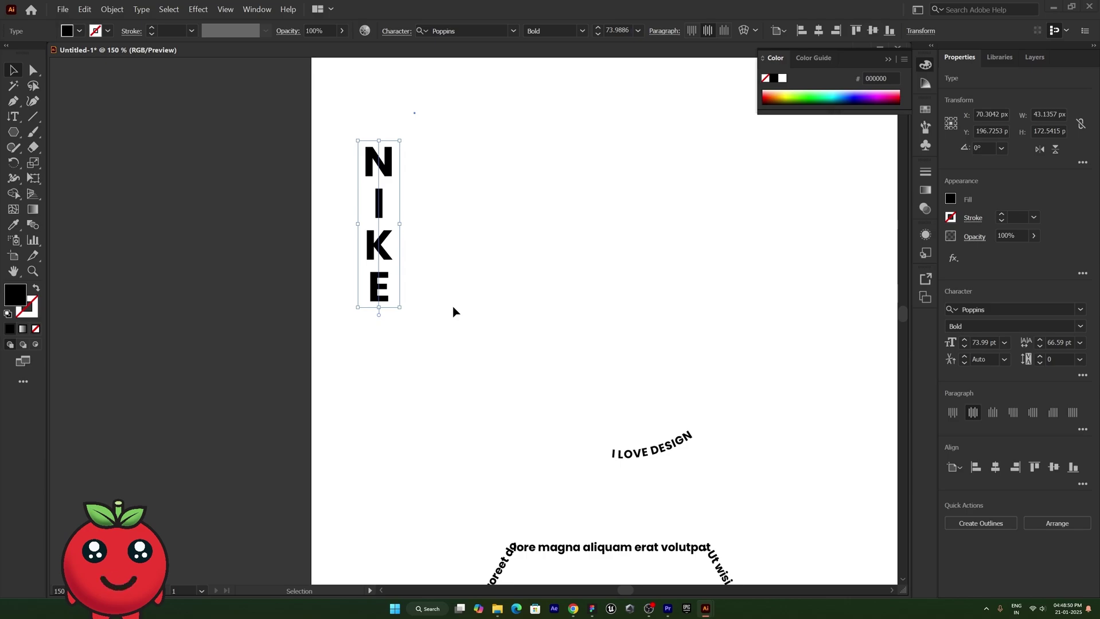
left_click(13, 116)
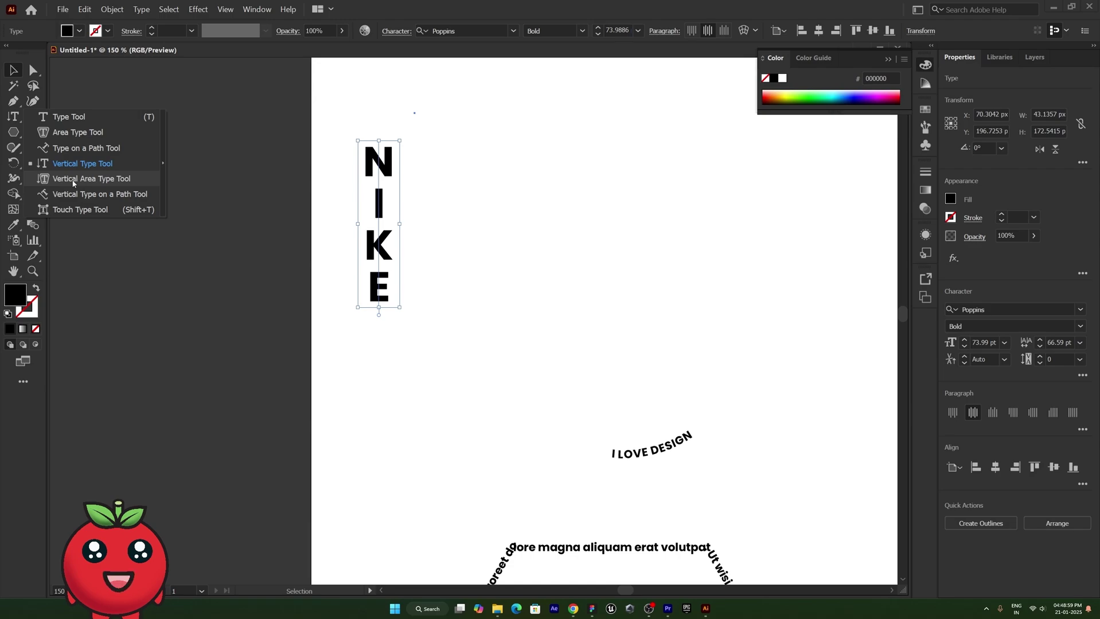
left_click(10, 73)
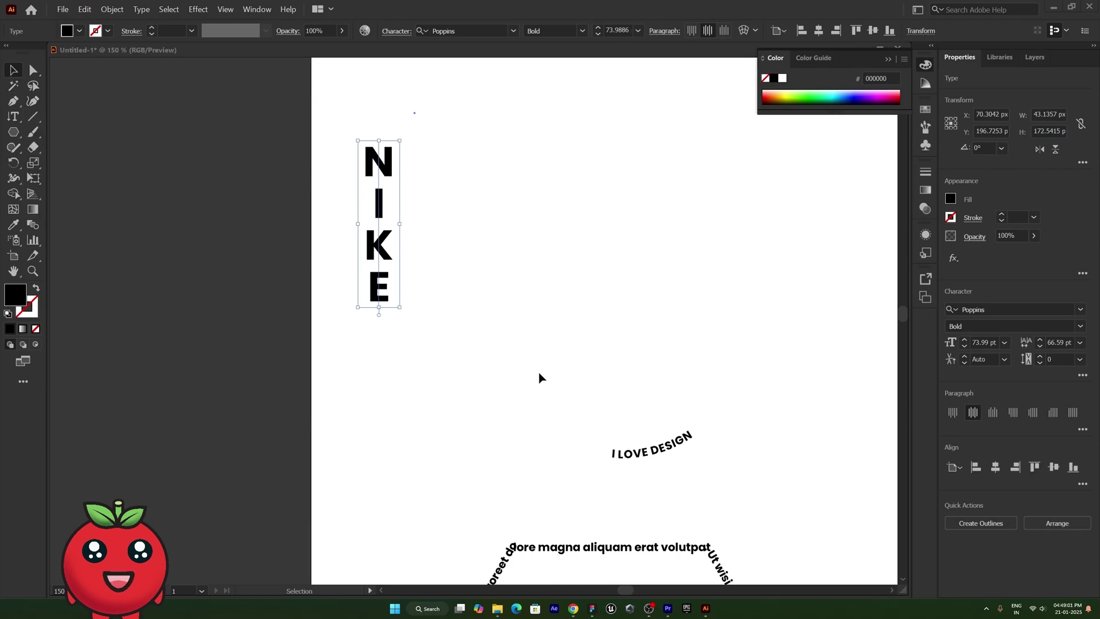
Delete the path texts on the circle, rounded square, square and hexagon.
scroll(539, 377, "down", 4, "alt")
scroll(581, 411, "up", 2, "alt")
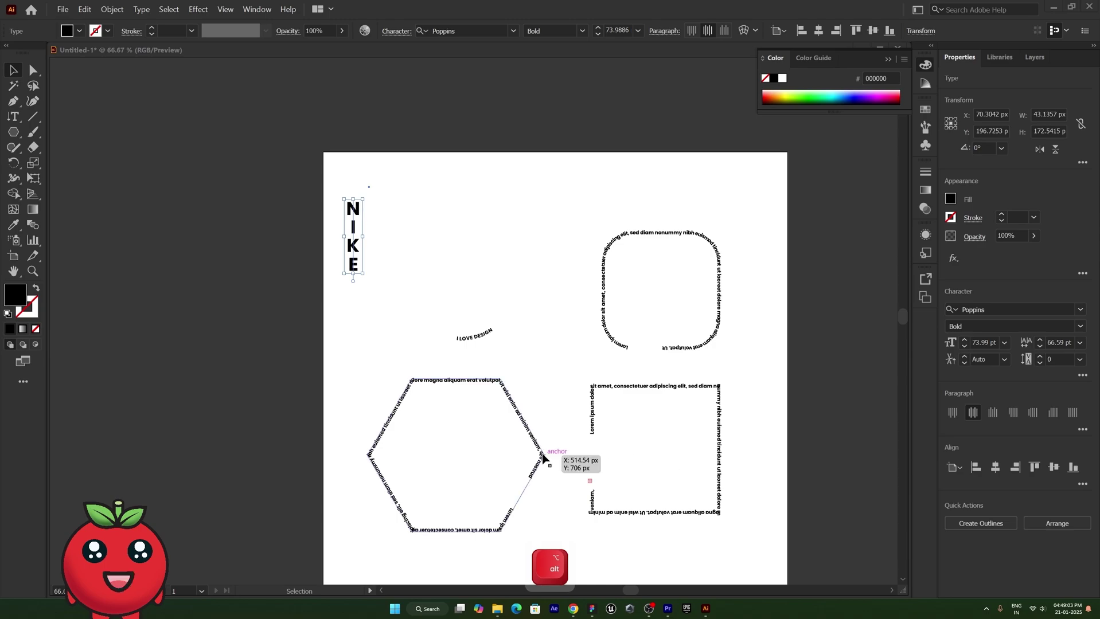
key("ctrl+z")
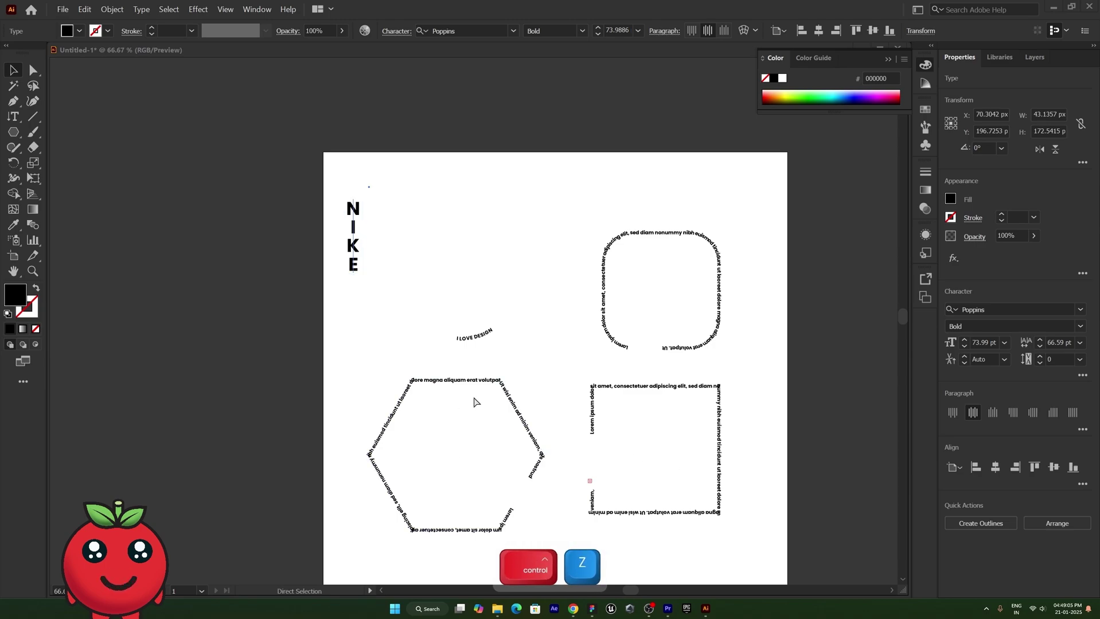
left_click(475, 336)
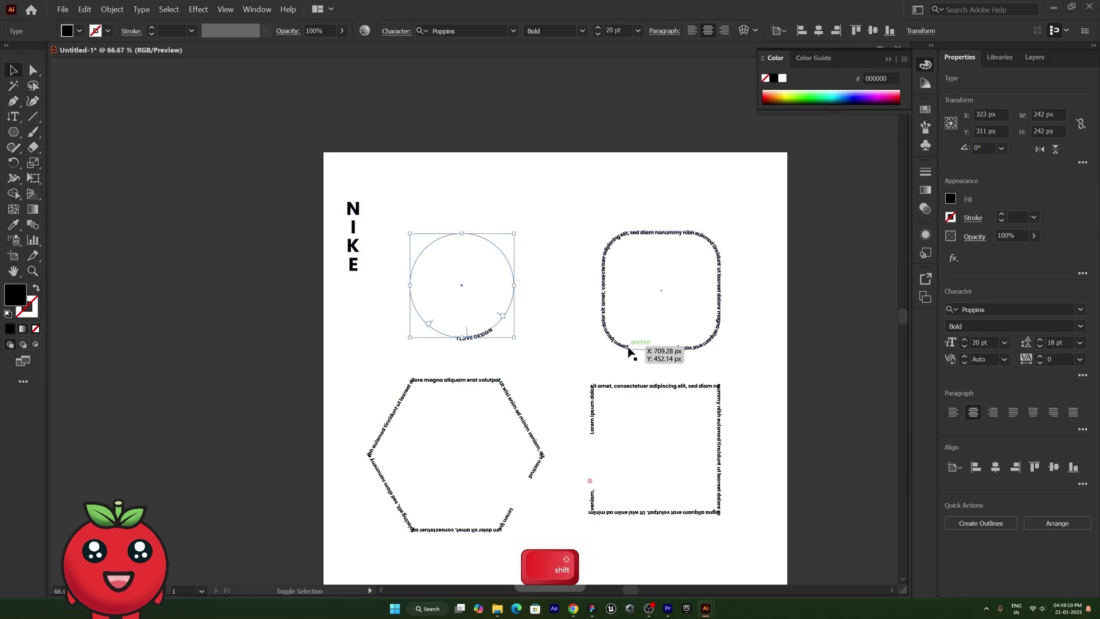
left_click(626, 347, "shift")
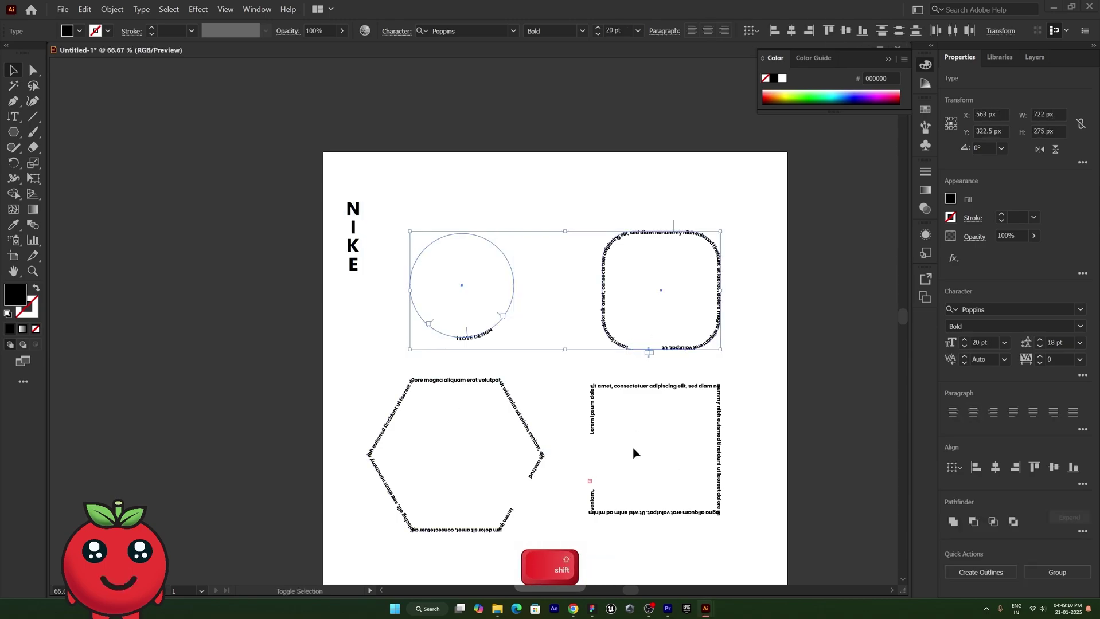
left_click(592, 424, "shift")
left_click(525, 428, "shift")
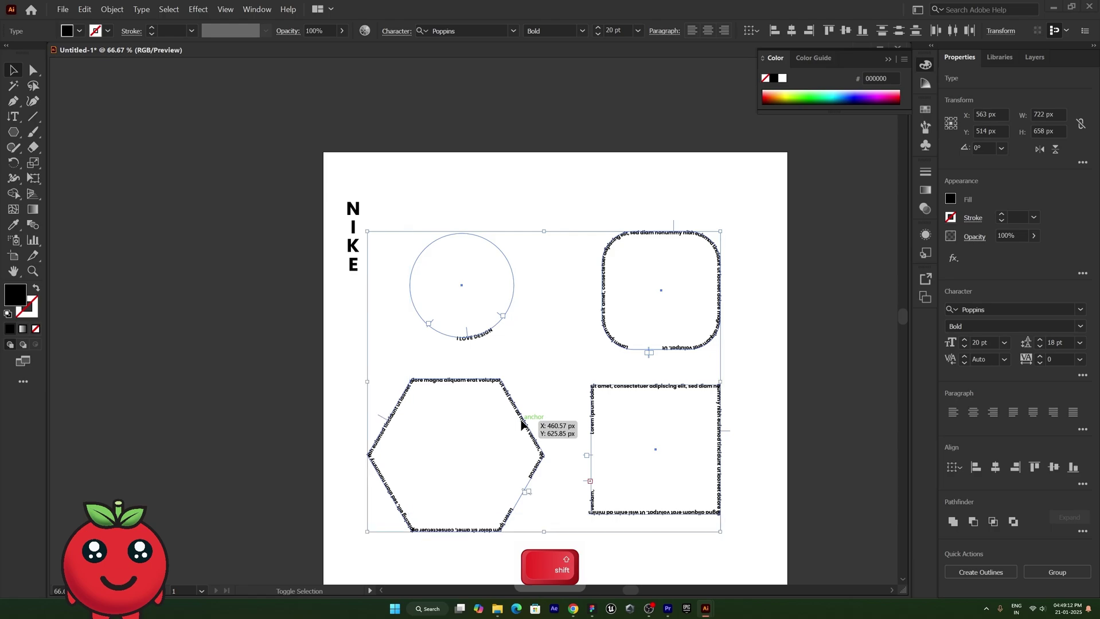
key("Delete")
Draw a black square about 300 px wide, a rounded square below it, and a circle about 308 px wide beside them.
left_click_drag(13, 132, 146, 168)
left_click(77, 132)
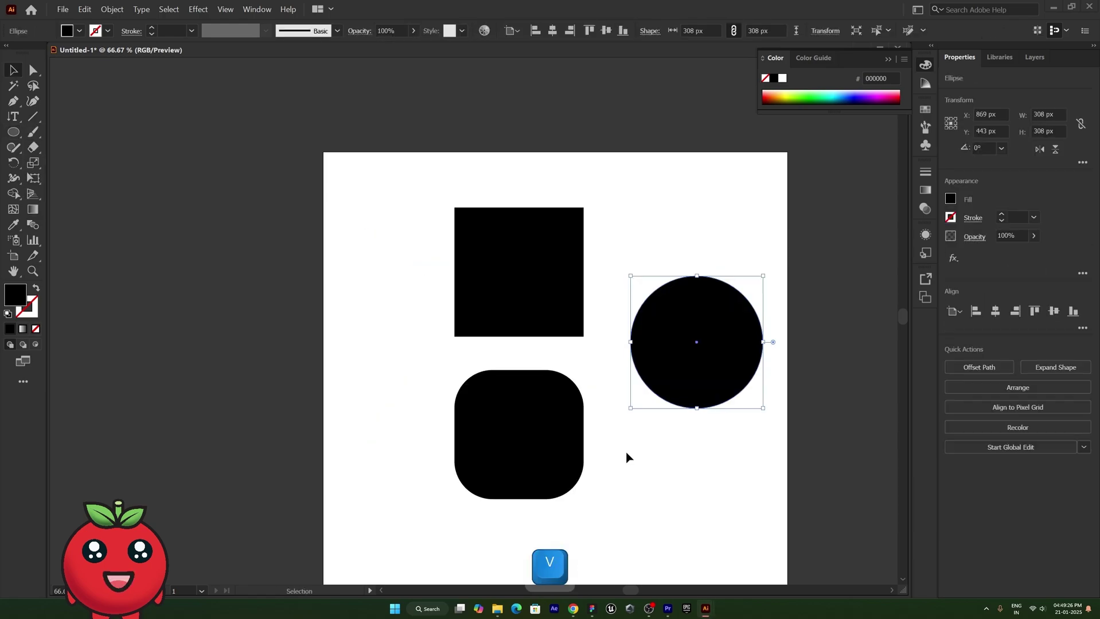
key("v")
Fill the square and the circle with placeholder text using the Vertical Area Type tool.
left_click_drag(13, 116, 91, 178)
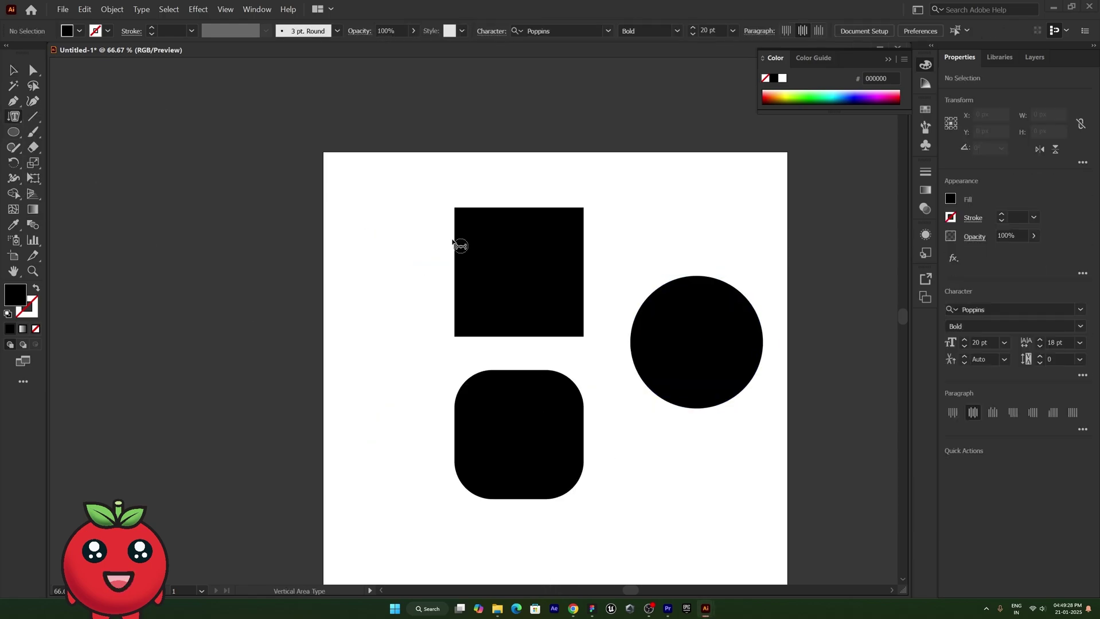
left_click(464, 224)
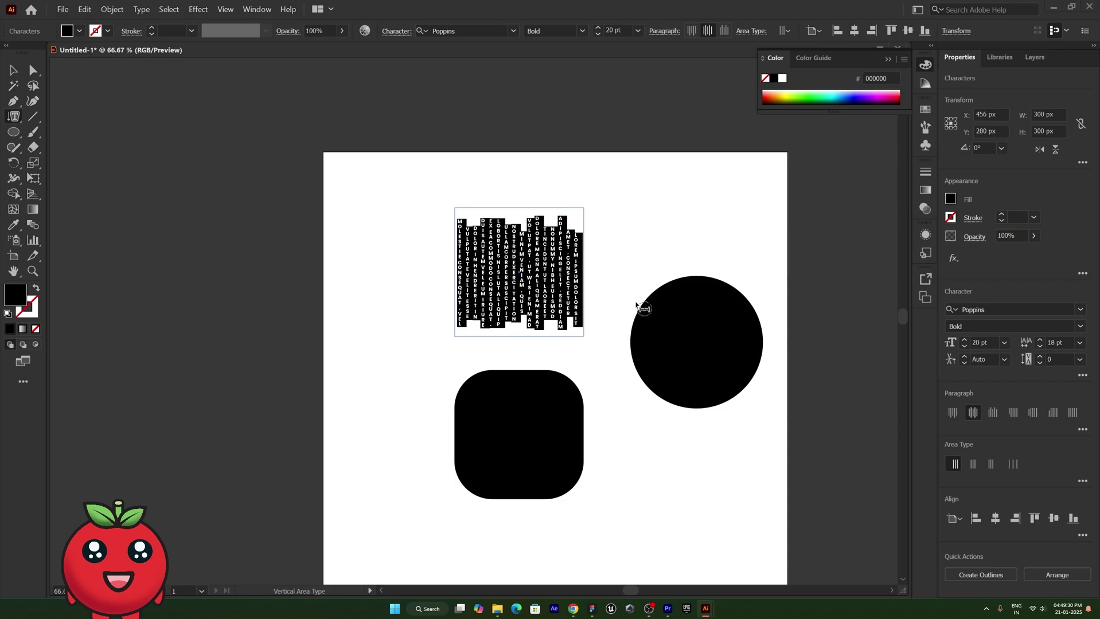
left_click(651, 310)
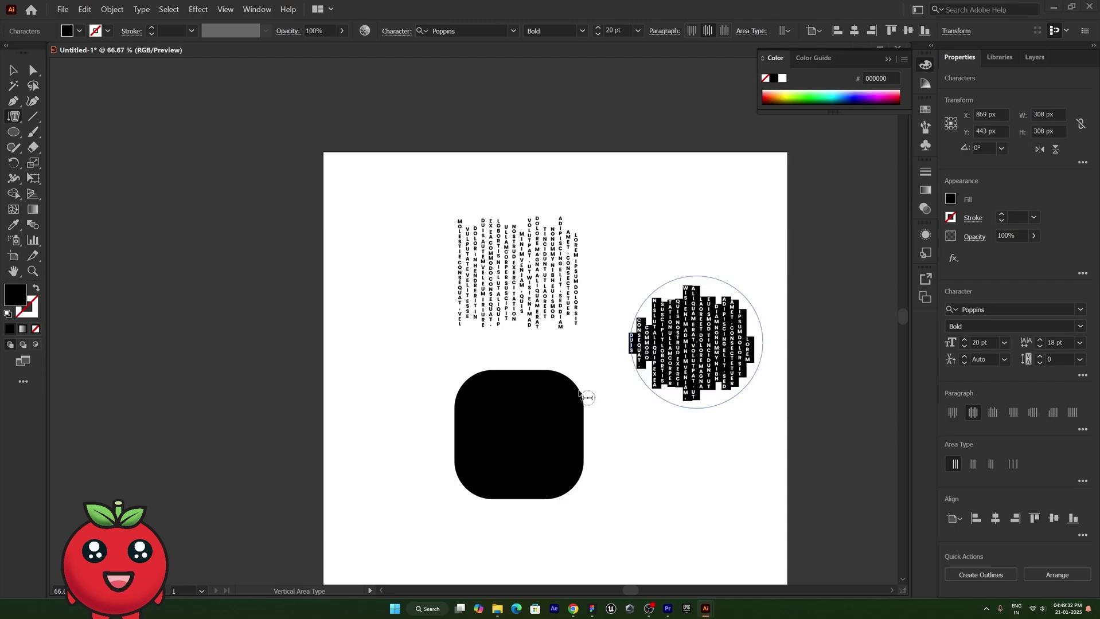
Fill the rounded square with placeholder text using the Vertical Area Type tool and set its leading to 19 pt.
left_click(580, 395)
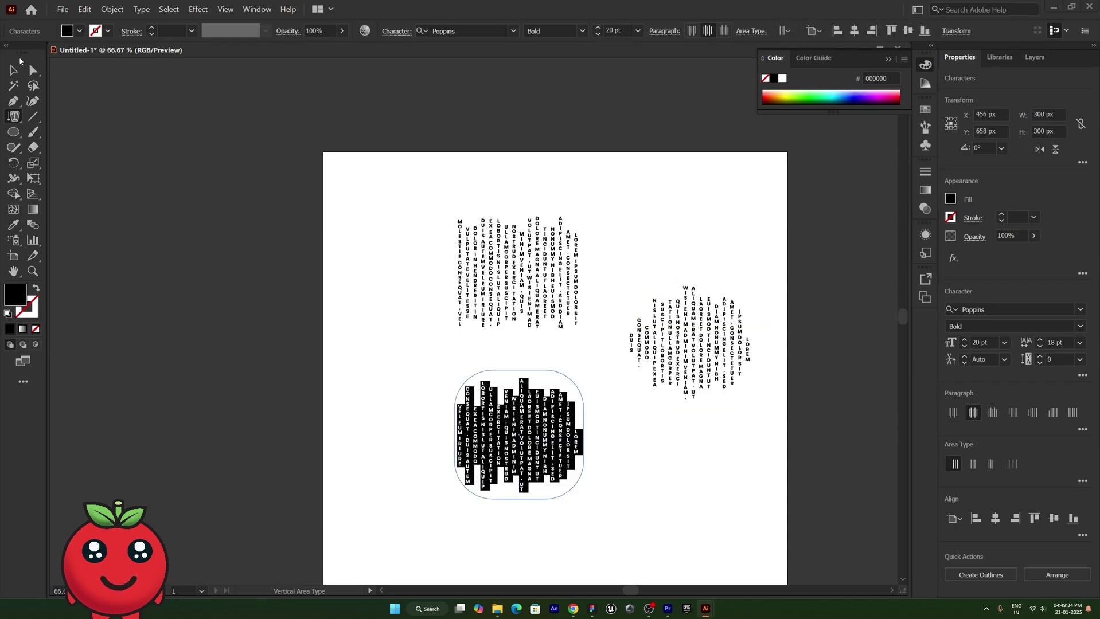
left_click(1040, 345)
left_click(1041, 346)
left_click(1040, 346)
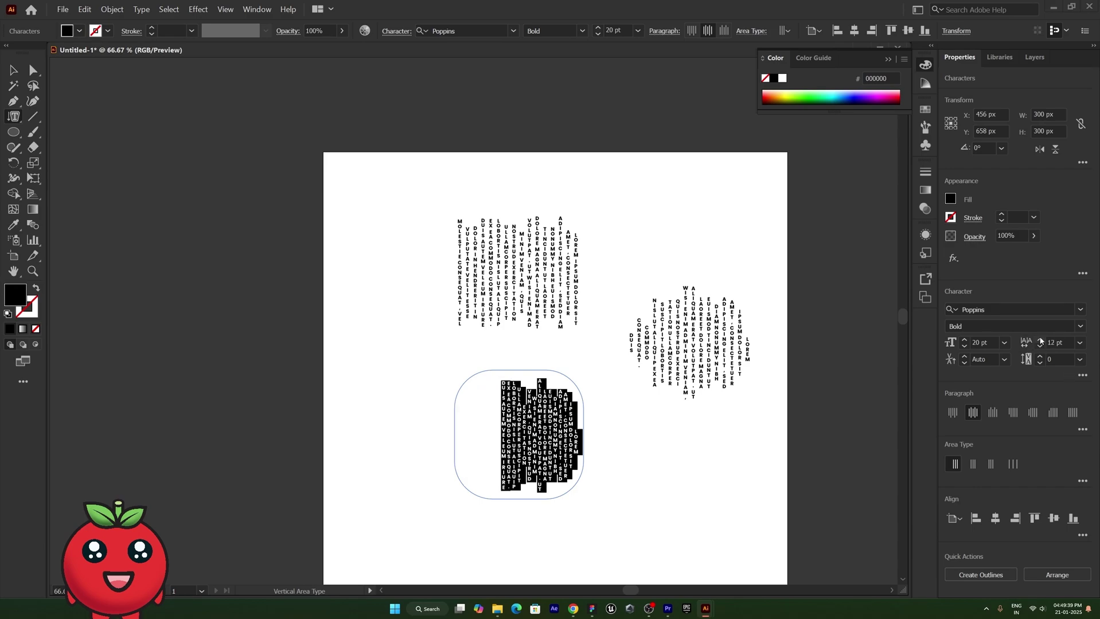
left_click(1040, 341)
left_click(1041, 342)
left_click(1040, 341)
left_click(1040, 341)
left_click(1040, 341)
left_click(1040, 341)
left_click(1040, 341)
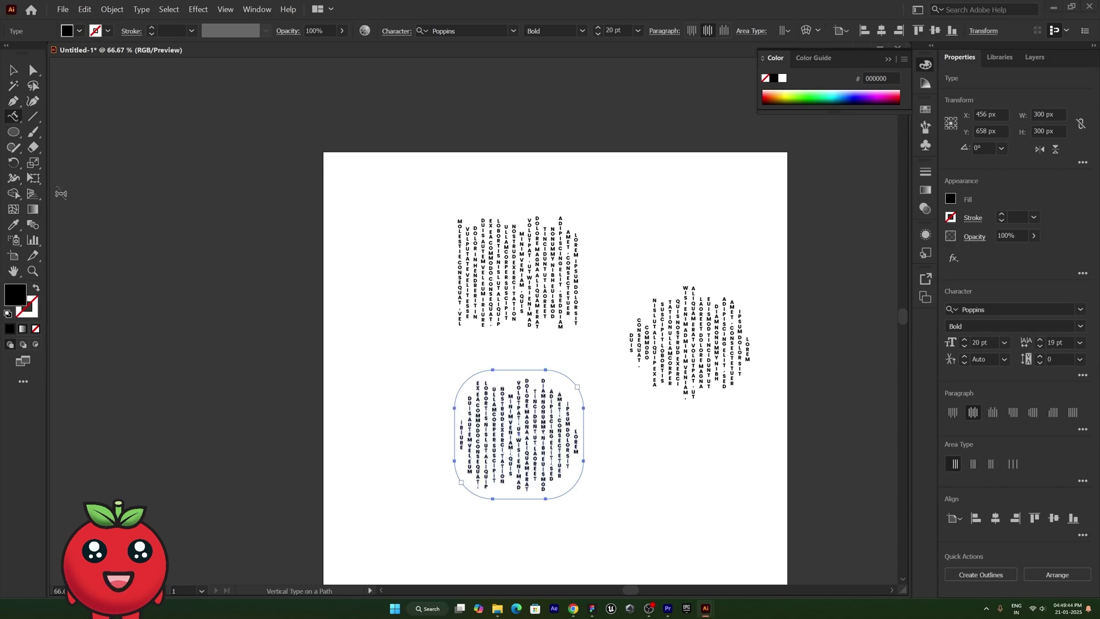
Draw an open S-shaped curve across the artboard with the Pen tool and fill it with placeholder text using Vertical Type on a Path.
left_click(13, 101)
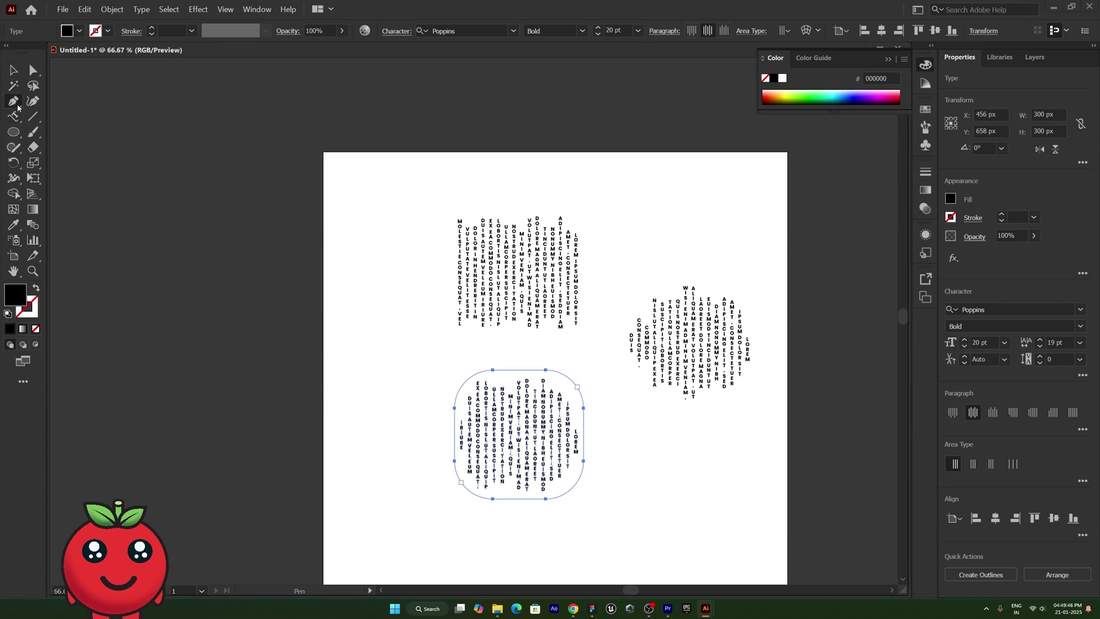
left_click(351, 357)
left_click_drag(552, 355, 639, 397)
left_click_drag(742, 519, 858, 484)
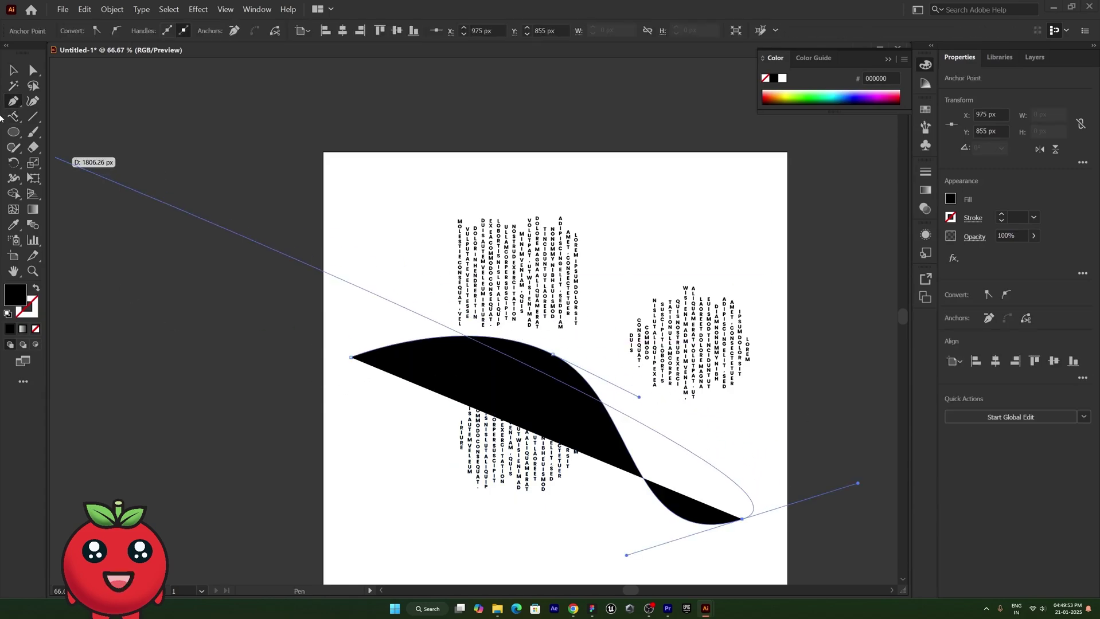
left_click(12, 117)
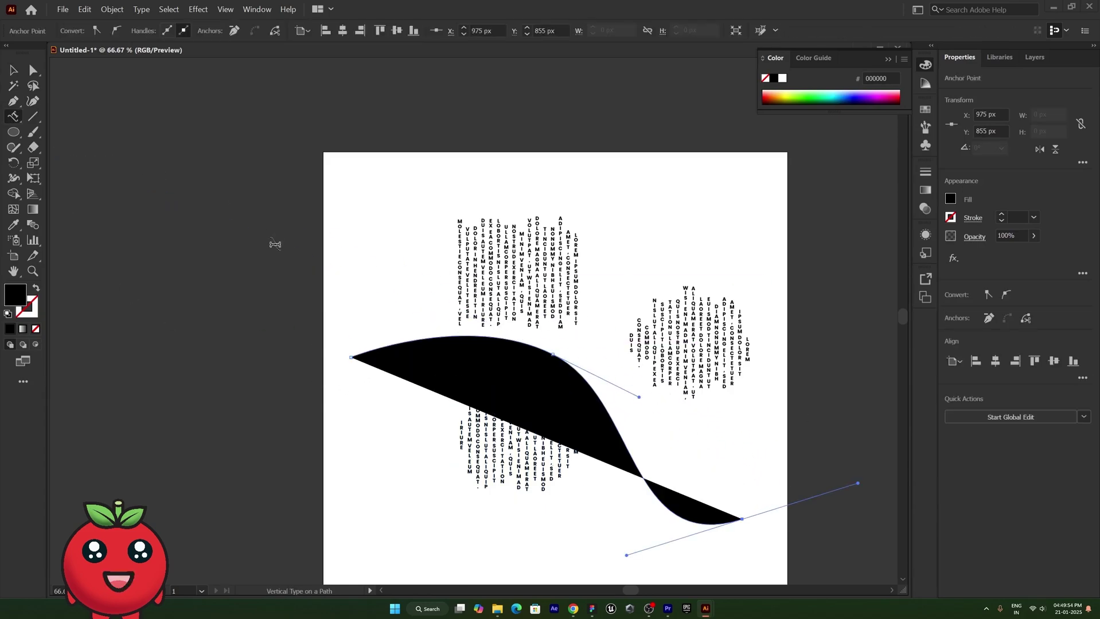
left_click(368, 350)
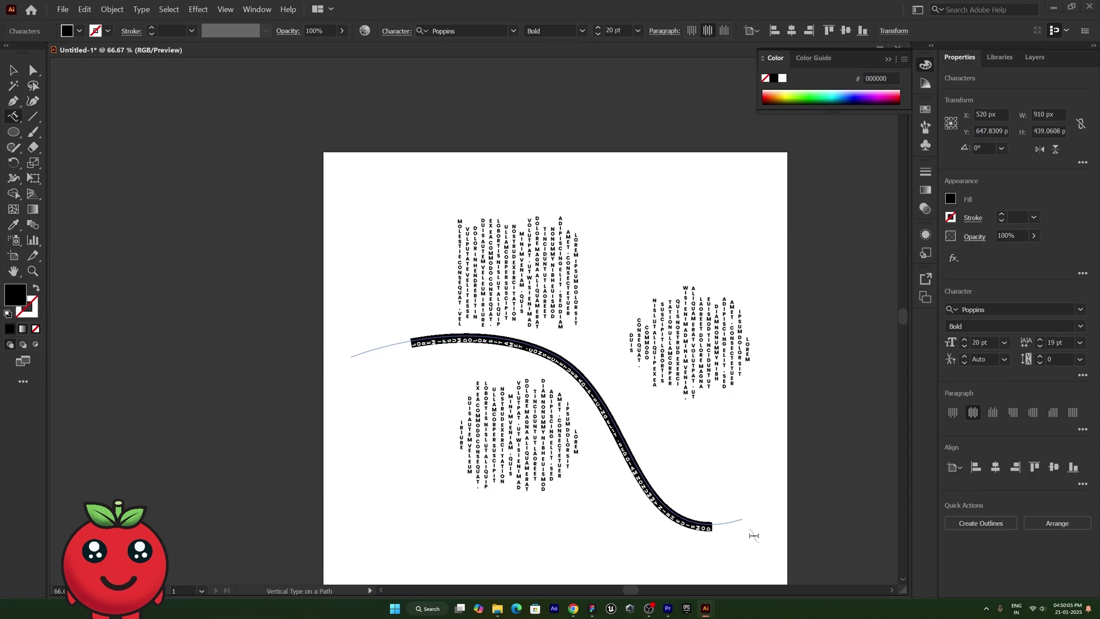
scroll(754, 535, "down", 1)
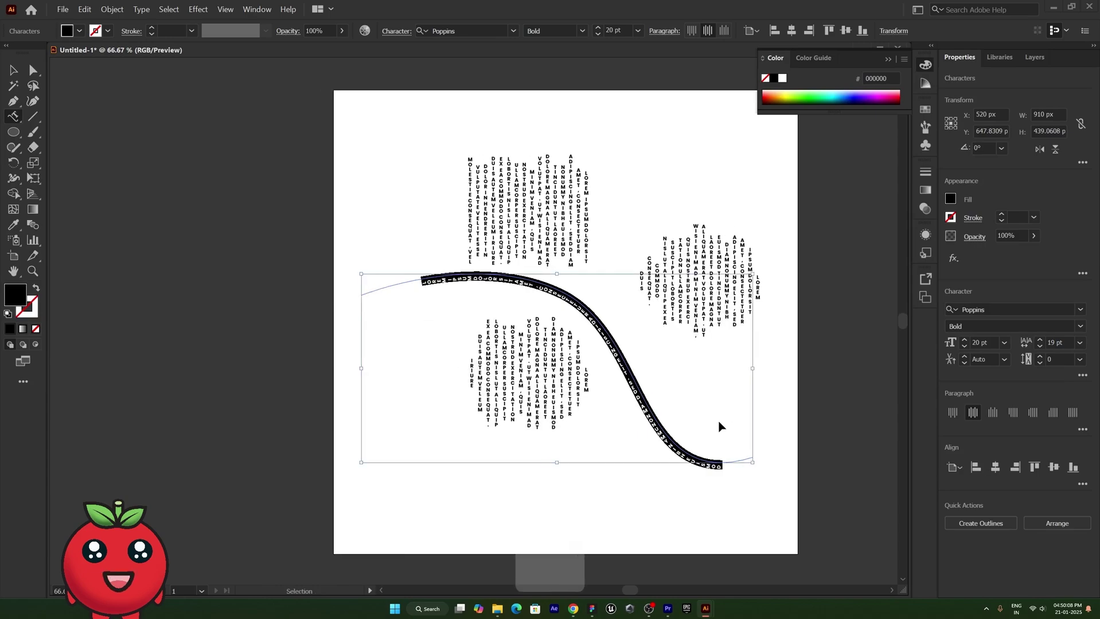
scroll(735, 417, "up", 1)
scroll(735, 417, "up", 1)
scroll(734, 417, "down", 1)
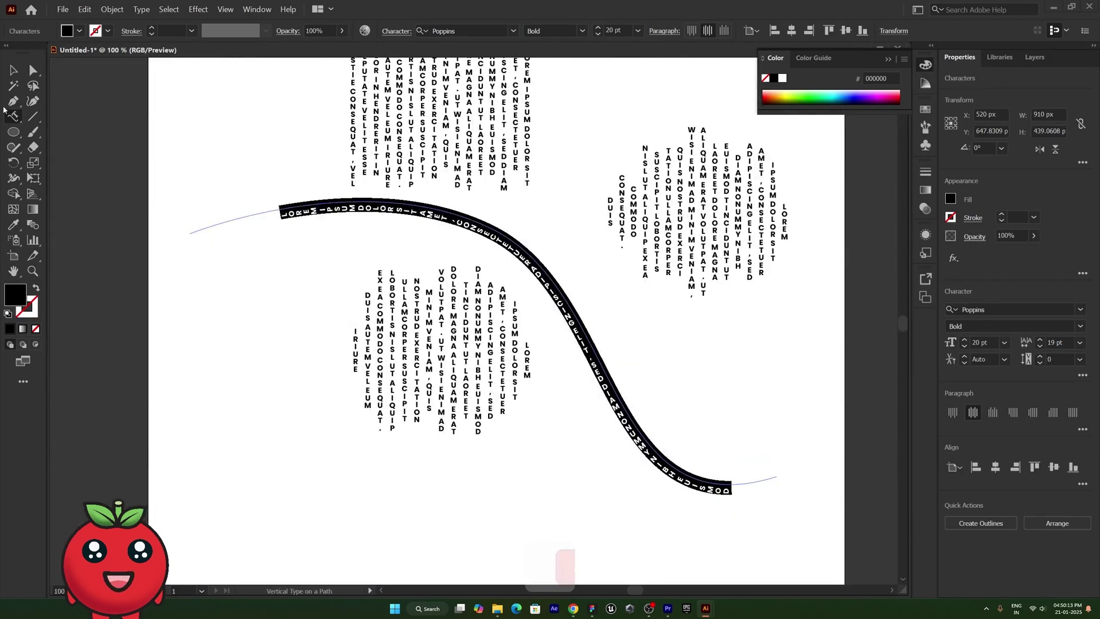
Delete the curved path text and all vertical area texts from the artboard.
right_click(14, 117)
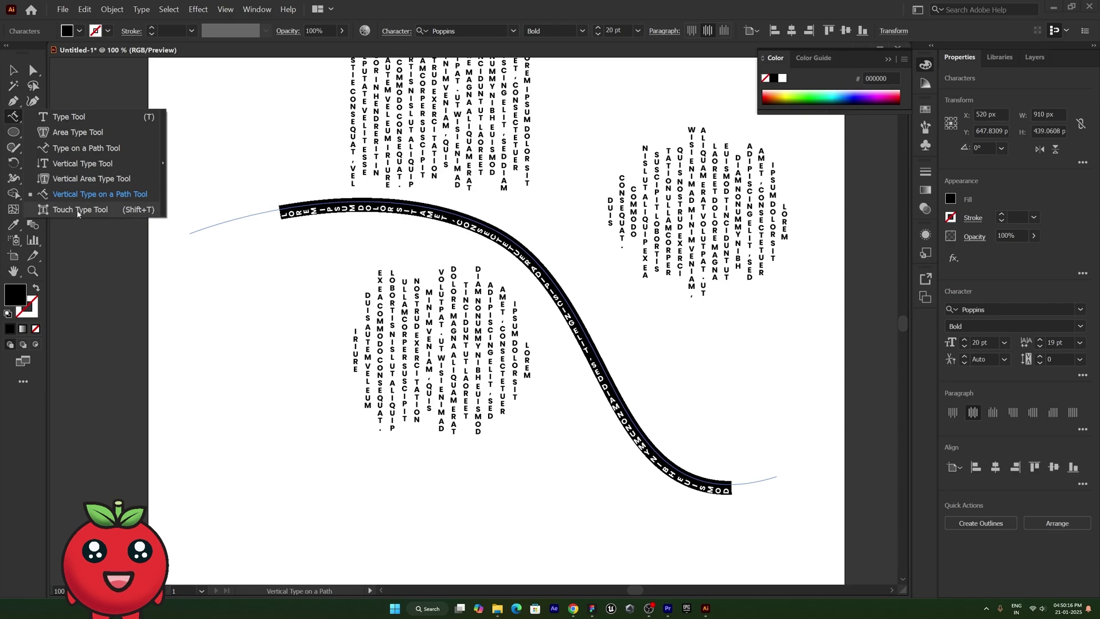
left_click(8, 74)
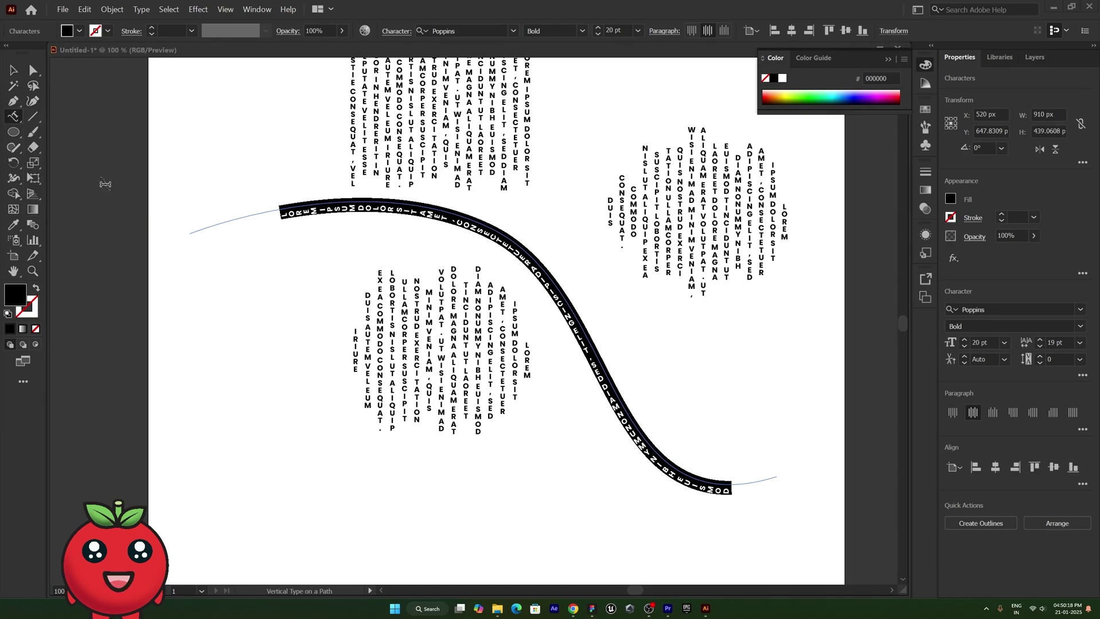
key("ctrl+a")
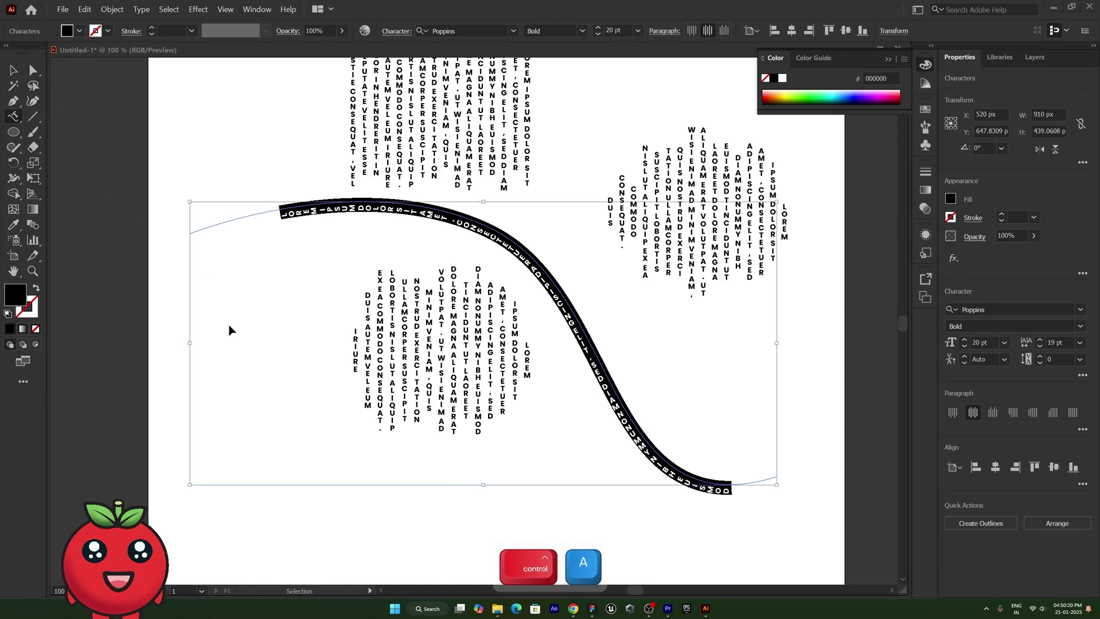
key("Delete")
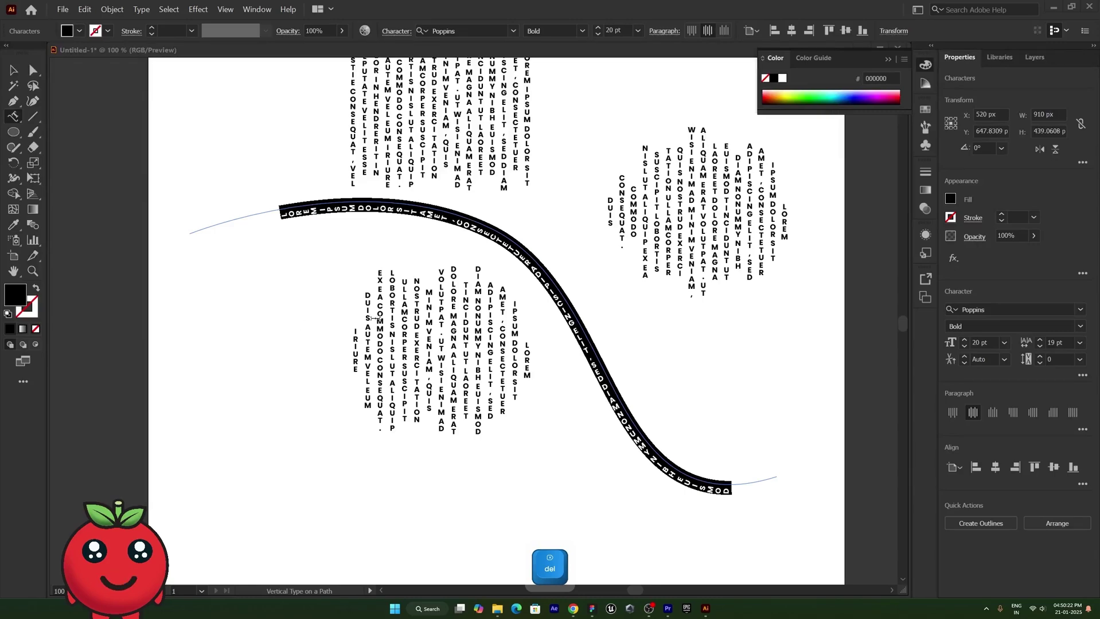
key("ctrl+a")
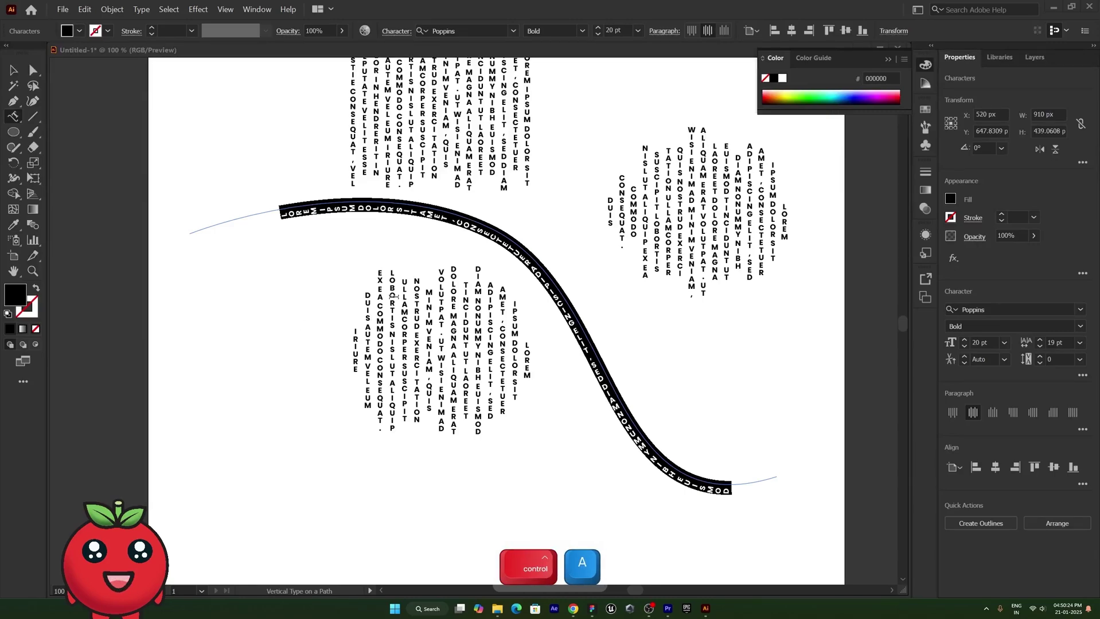
left_click(13, 70)
key("Delete")
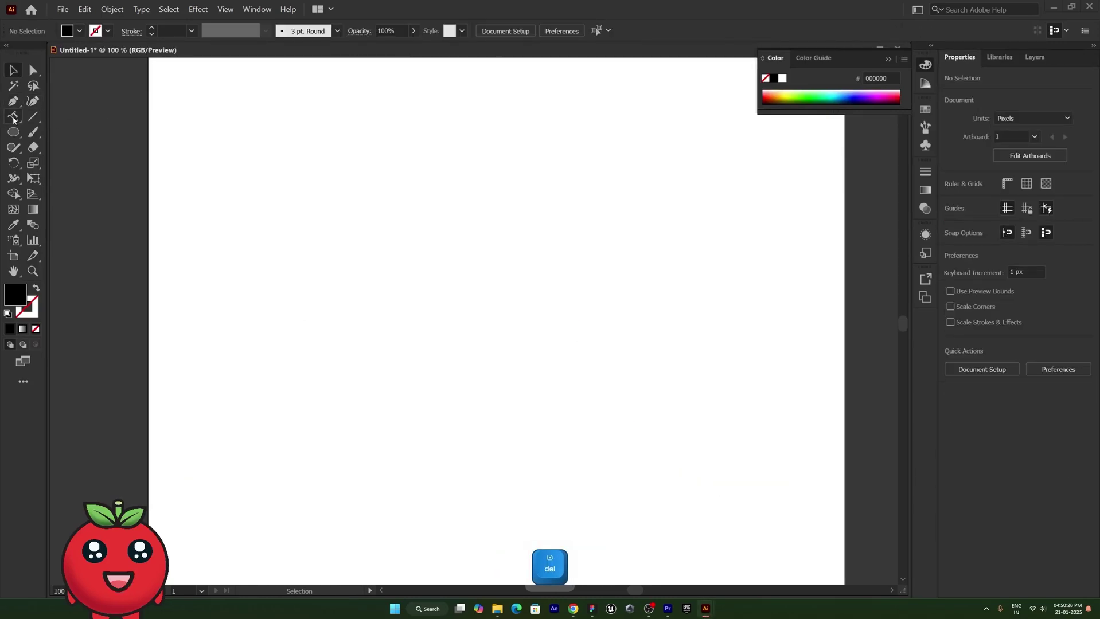
Add the point text "I LOVE DESIGN", enlarge it to about 159 pt, and move it to the upper middle of the artboard.
left_click_drag(13, 117, 68, 113)
left_click(320, 191)
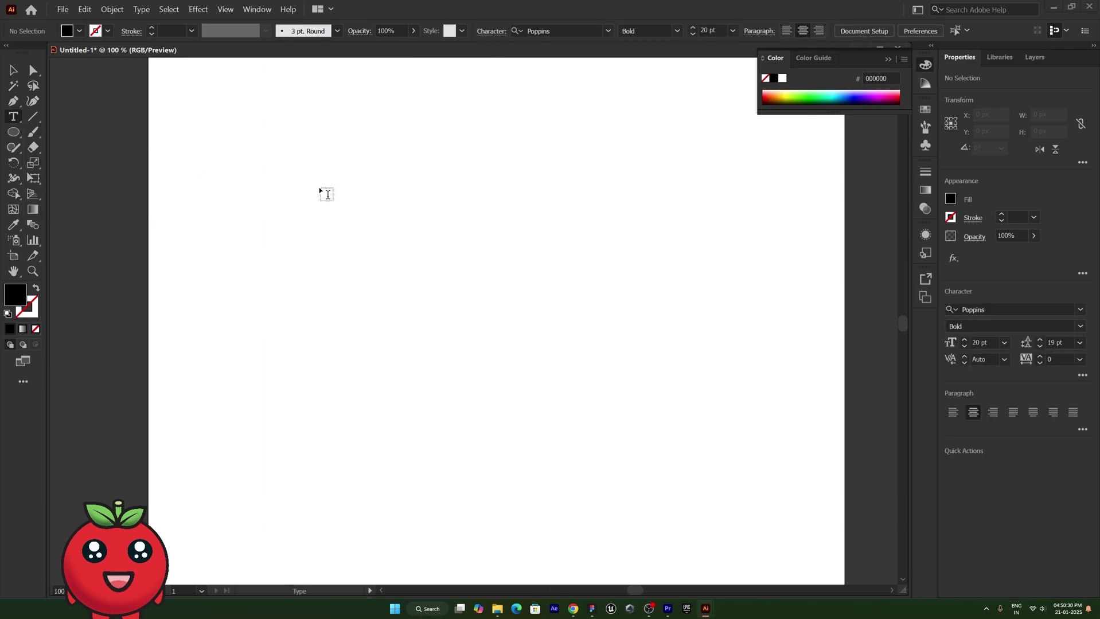
type("I LOVE DESIGN")
left_click(21, 70)
left_click_drag(366, 195, 732, 229)
left_click_drag(590, 168, 561, 252)
Select the O of LOVE with the Touch Type tool and nudge it sideways in both directions.
left_click_drag(13, 119, 69, 209)
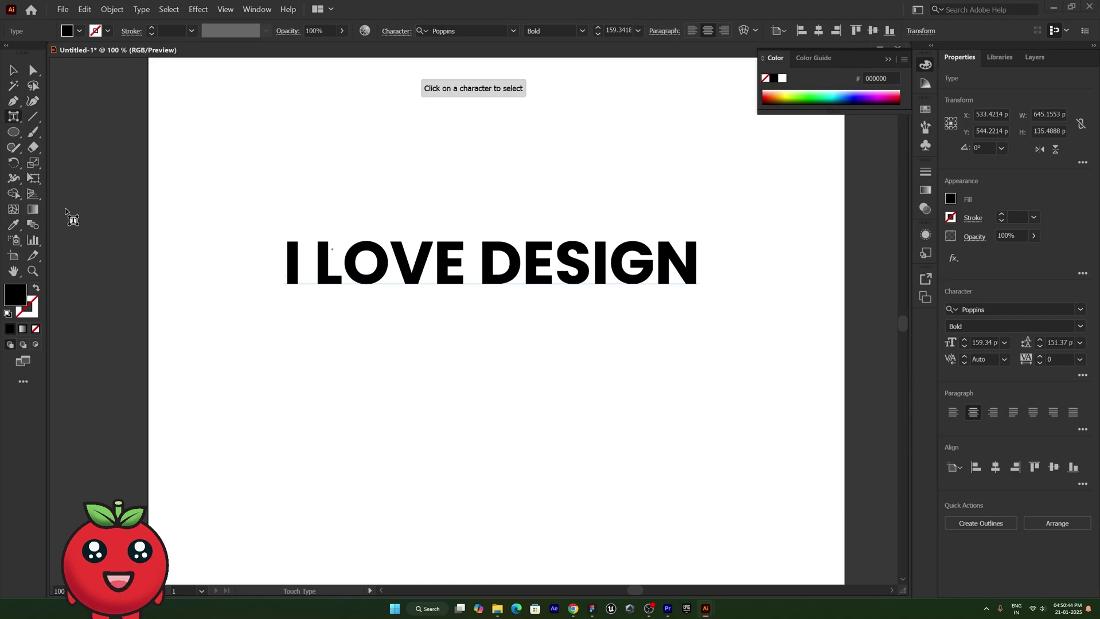
left_click(377, 271)
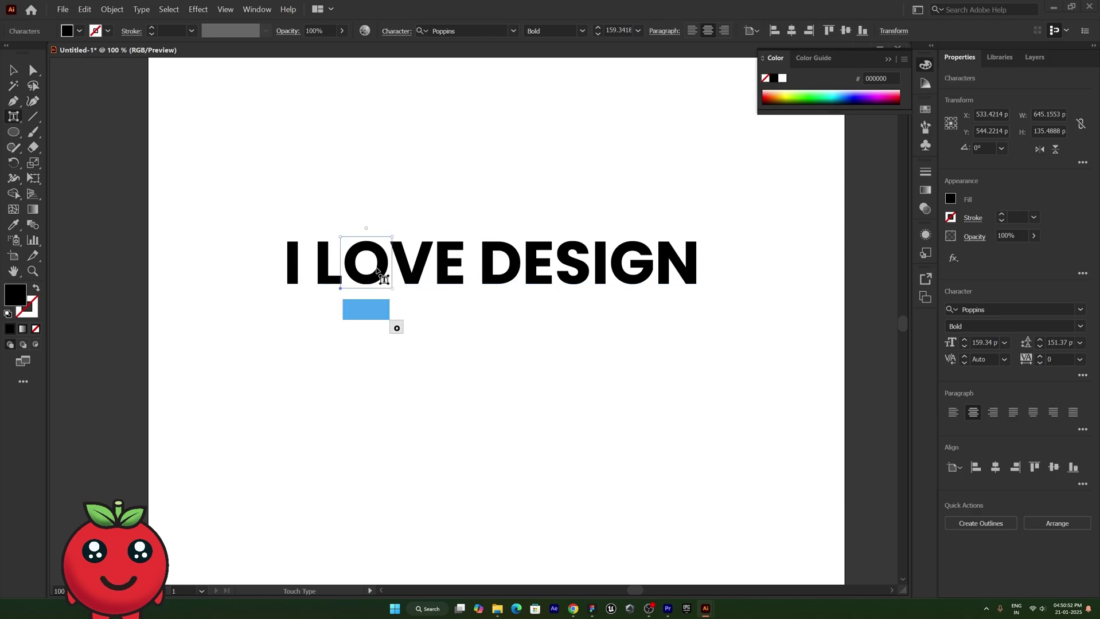
key("Left")
key("Left")
key("Left")
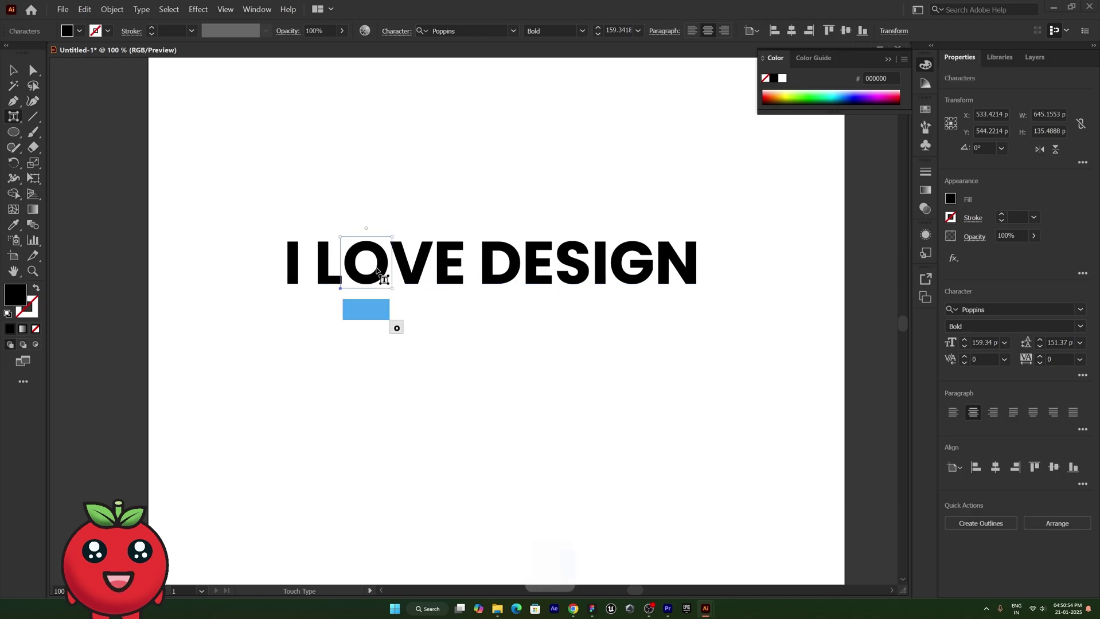
key("Right")
key("Right")
key("Right")
key("Right")
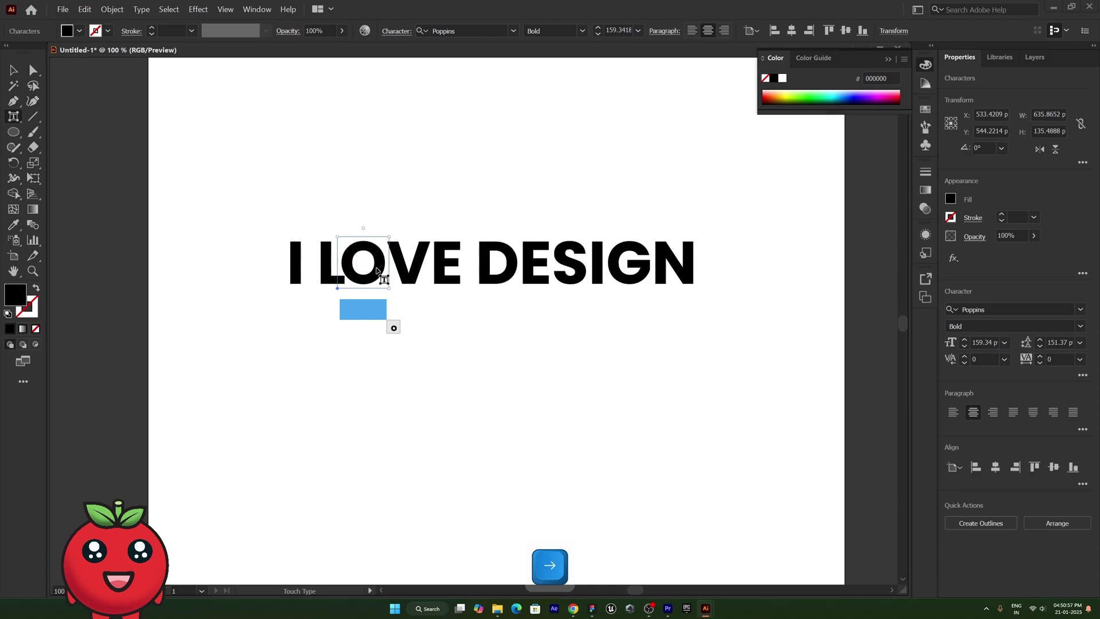
Nudge the O of LOVE down and back up.
key("Down")
key("Down")
key("Down")
key("Down")
key("Down")
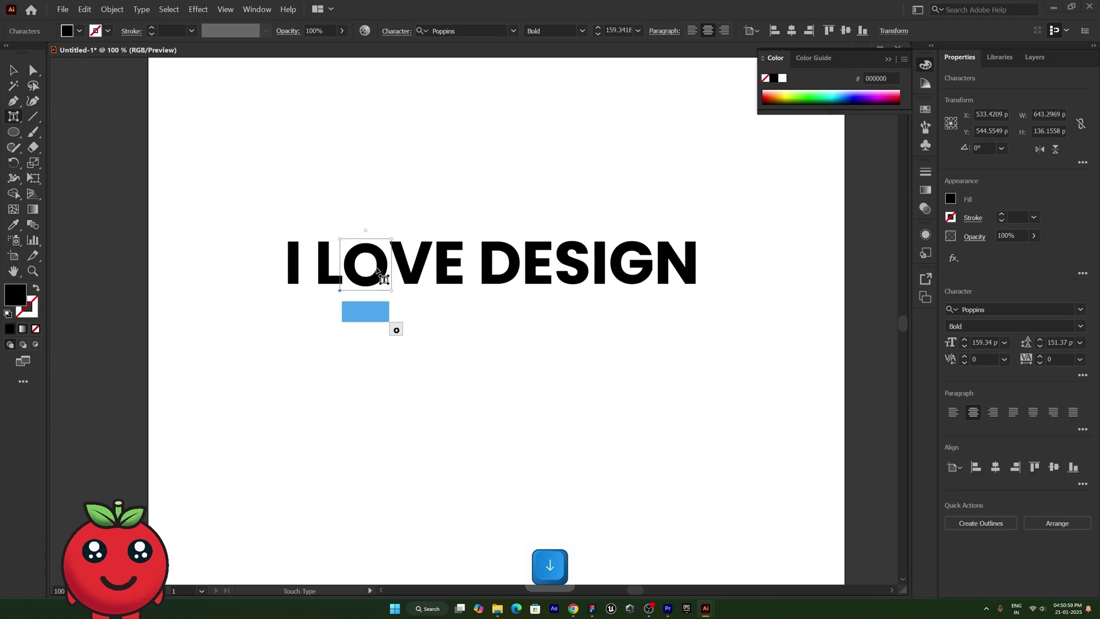
key("Up")
Scale the O of LOVE down to a small letter raised above the baseline.
left_click_drag(384, 280, 365, 262)
key("Down")
key("Down")
key("Down")
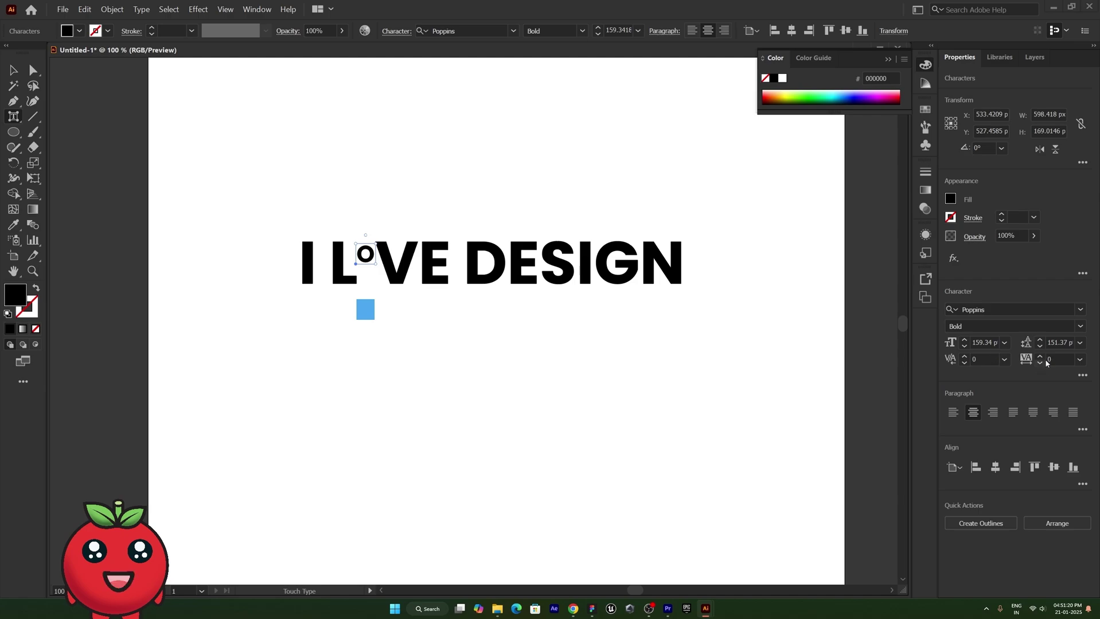
Select the D of DESIGN with the Touch Type tool and nudge it sideways, down and back up.
left_click(495, 261)
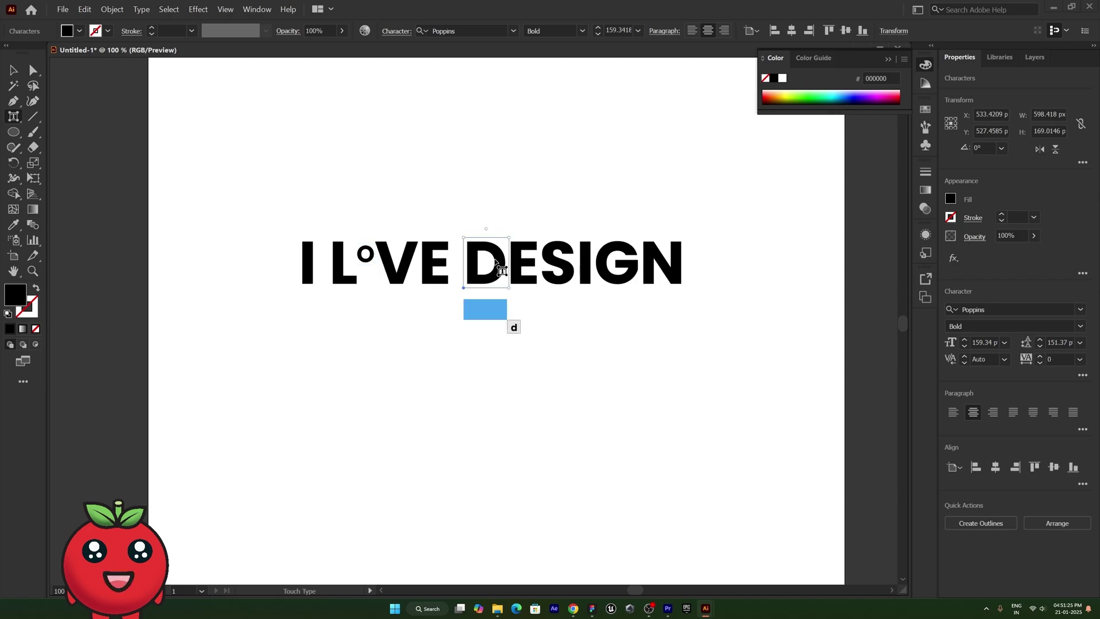
key("Down")
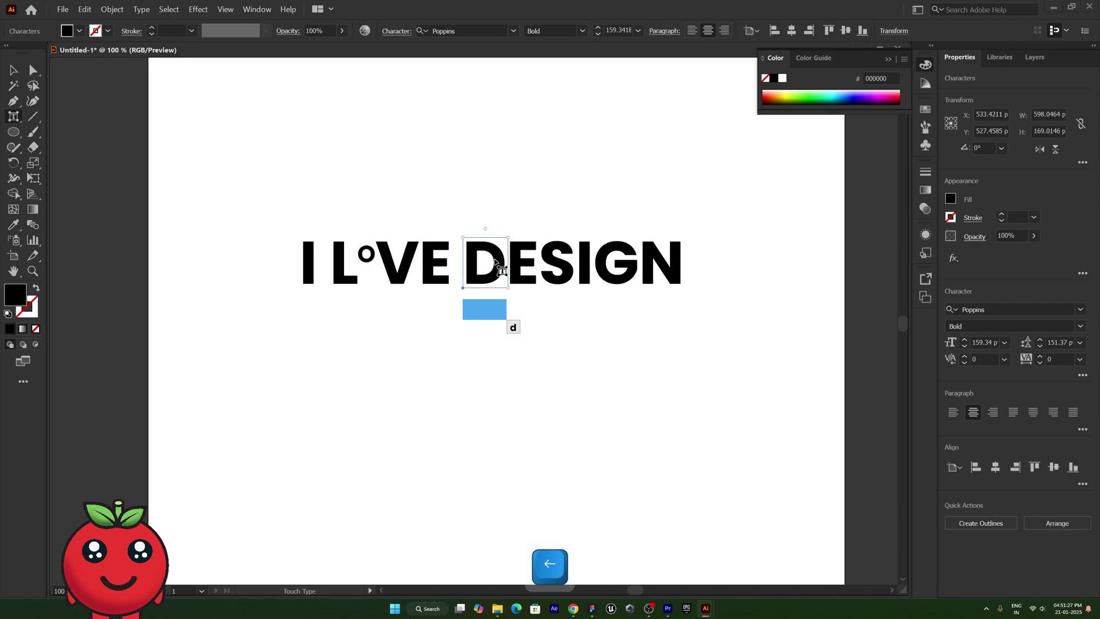
key("Down")
key("Down")
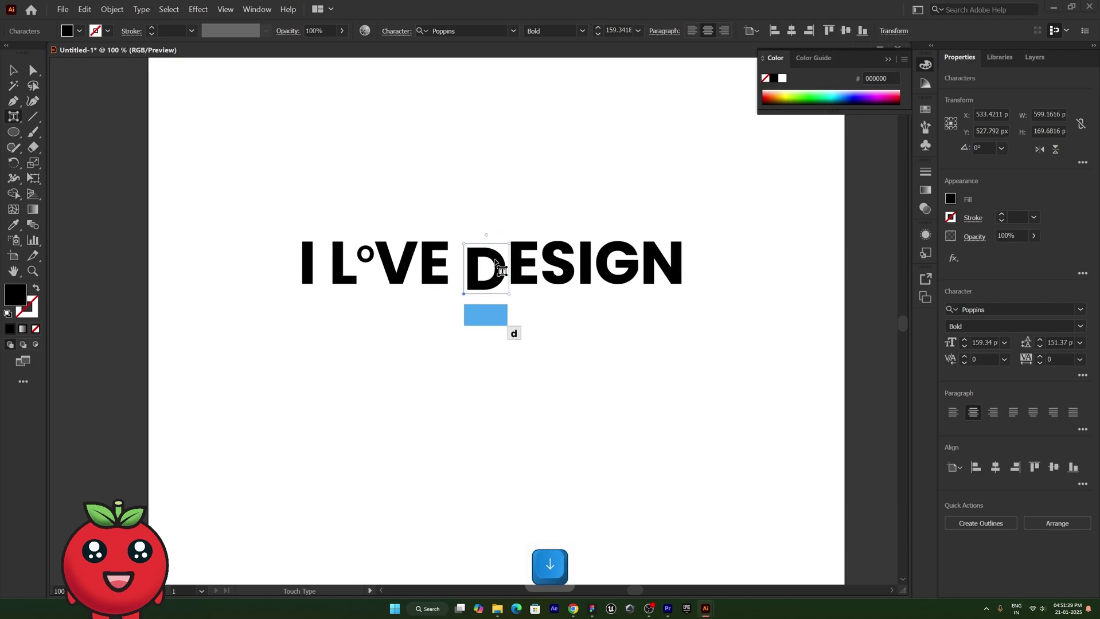
key("Up")
key("Up")
key("Up")
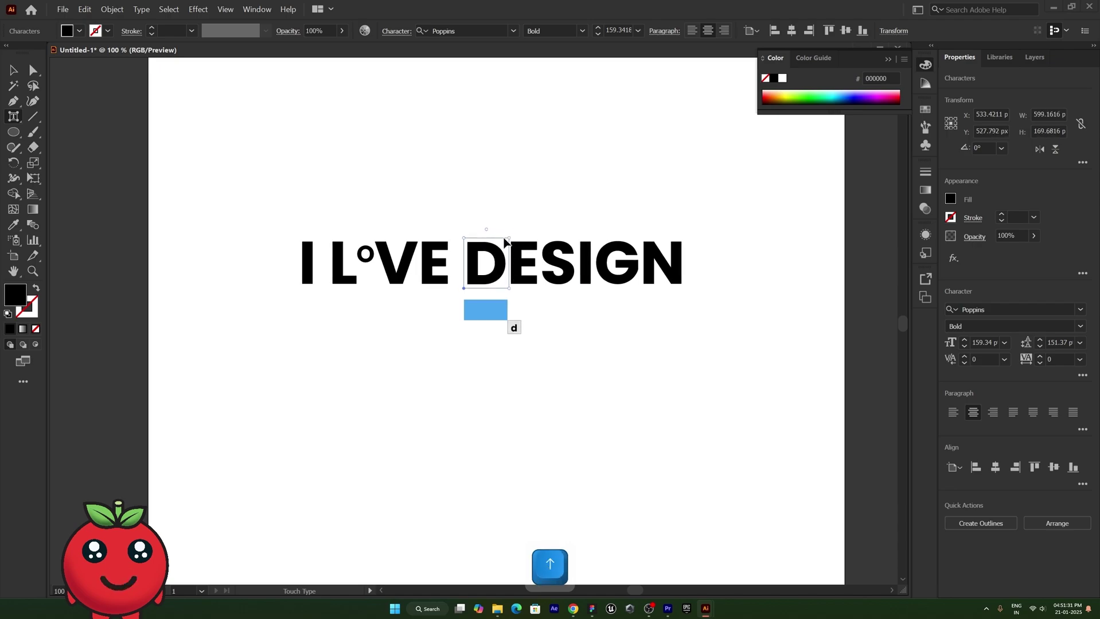
key("d")
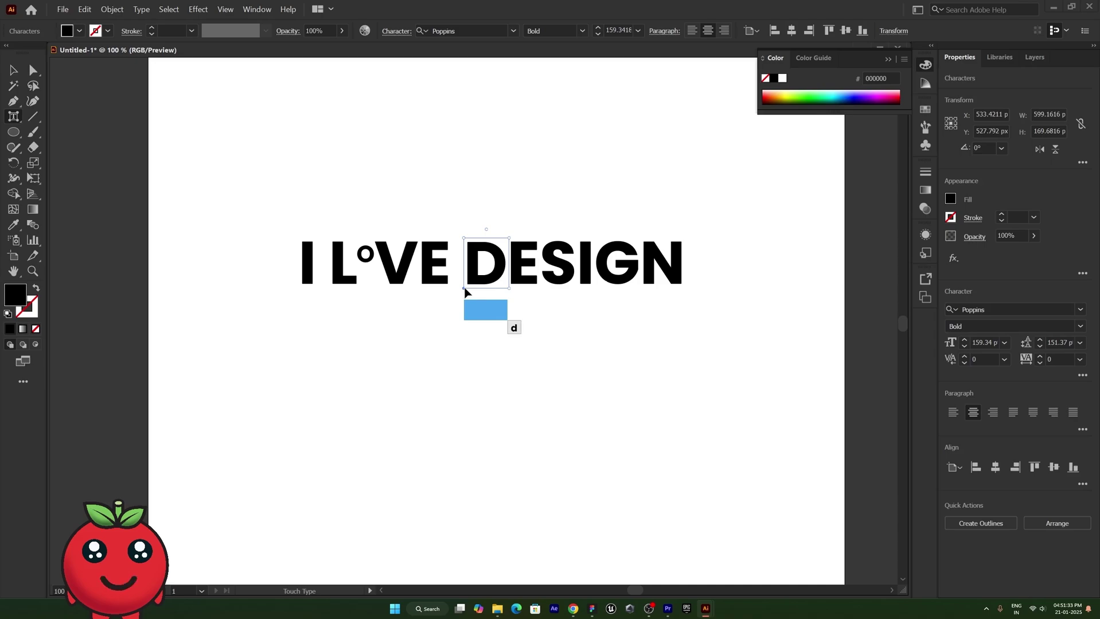
Scale down and raise the D of DESIGN, widen the gap before it, and deselect the text.
left_click_drag(466, 292, 514, 254)
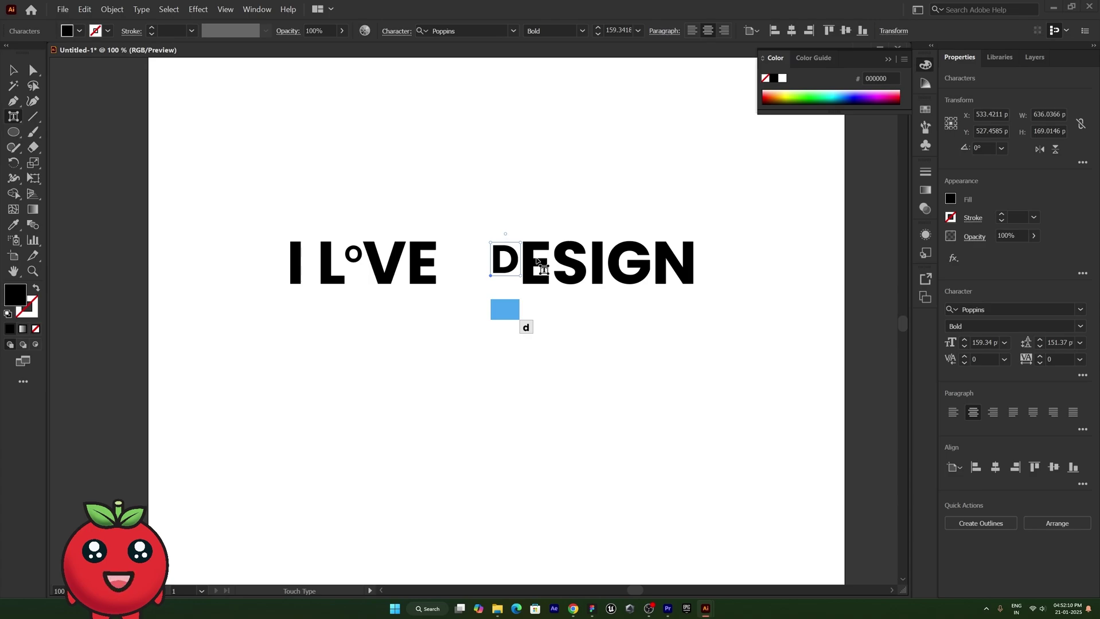
left_click_drag(13, 116, 63, 113)
left_click(13, 70)
left_click(515, 178)
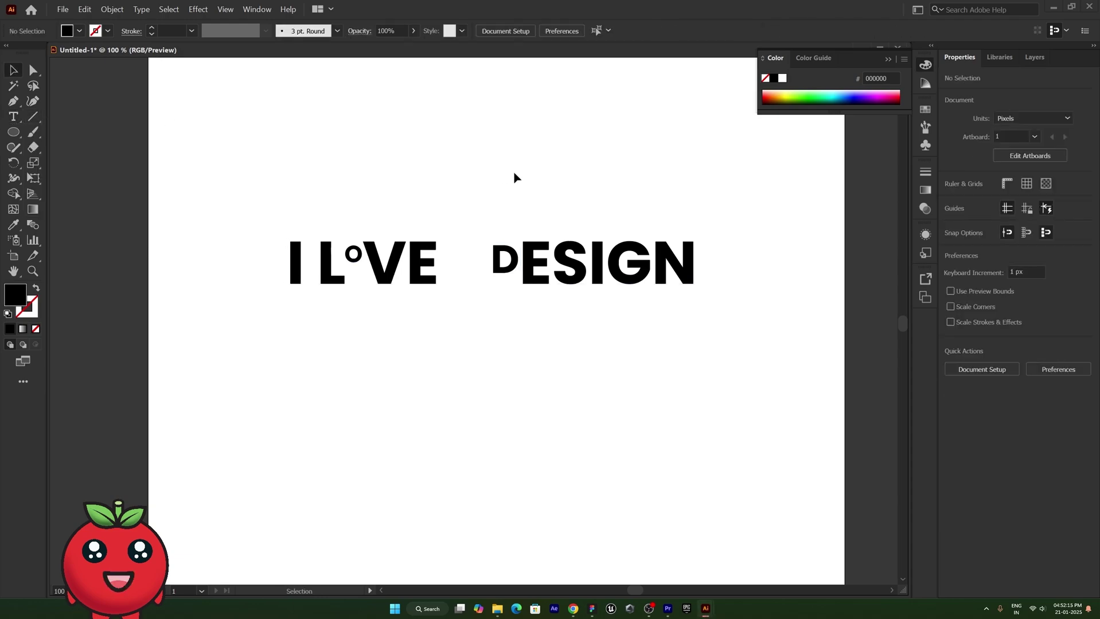